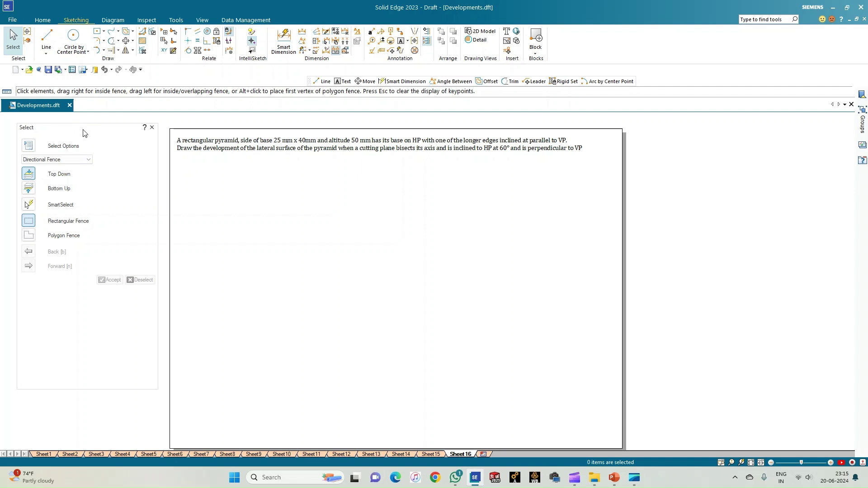
- Draw a horizontal reference line about 100 mm long in the sheet's lower-left area with a 0.18 mm line width
click(47, 40)
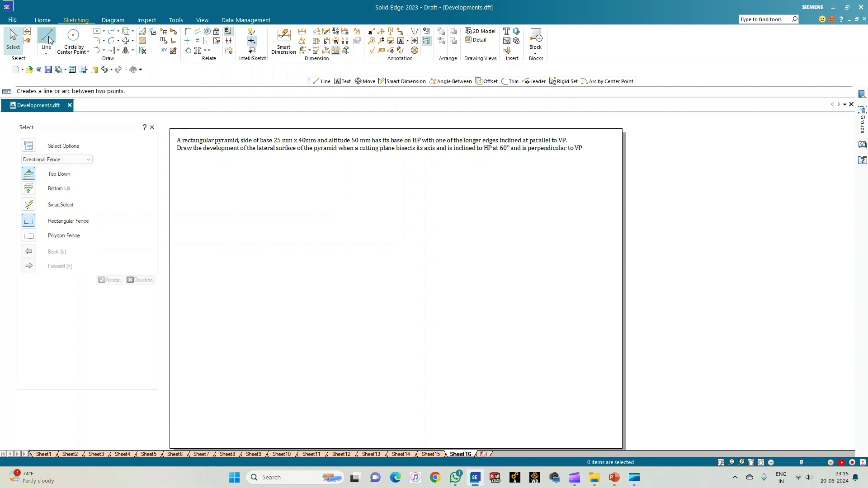
click(108, 281)
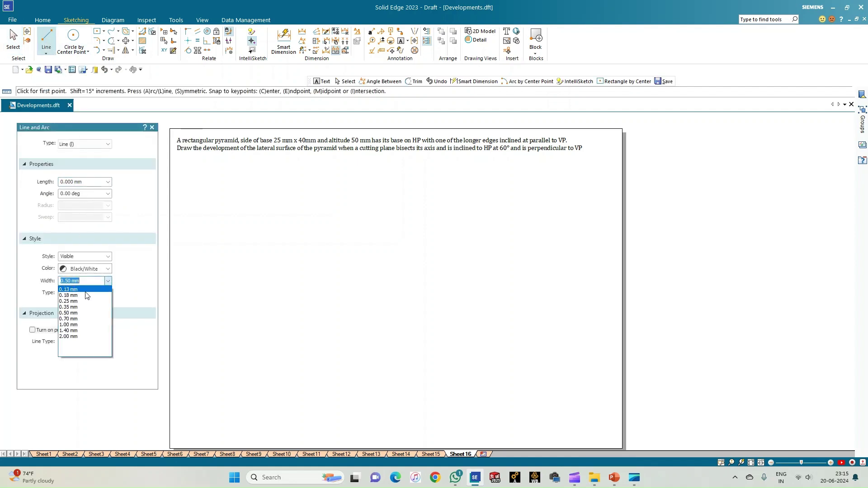
click(72, 296)
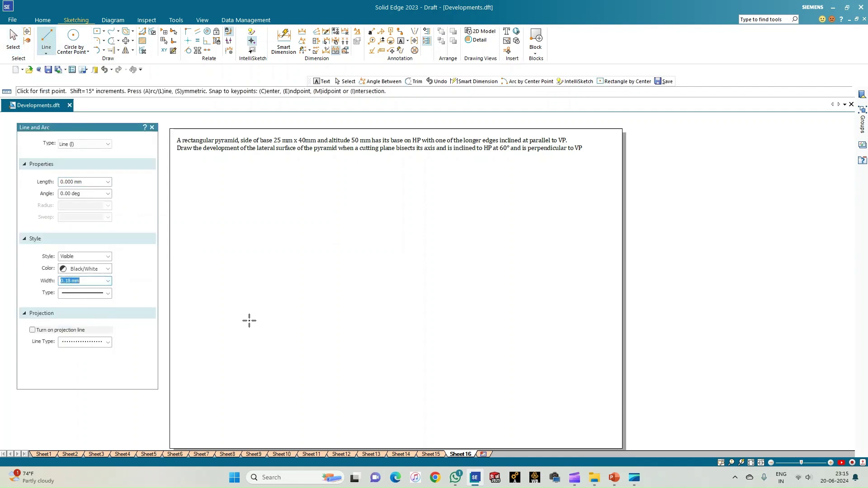
click(192, 319)
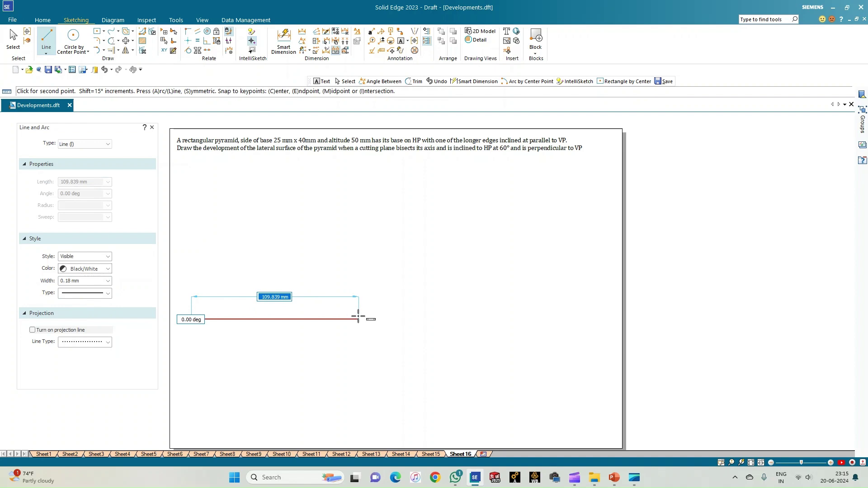
click(347, 319)
right_click(295, 285)
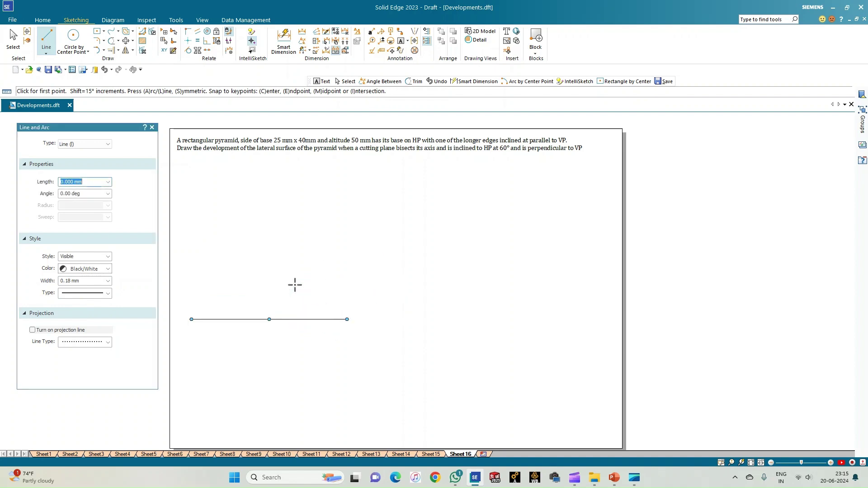
- Turn off the Midpoint relationship in the IntelliSketch settings
click(252, 31)
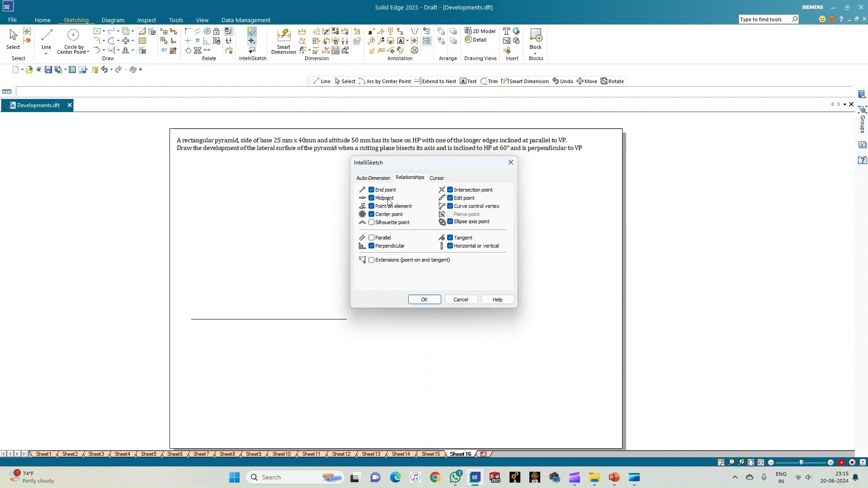
click(372, 198)
click(424, 300)
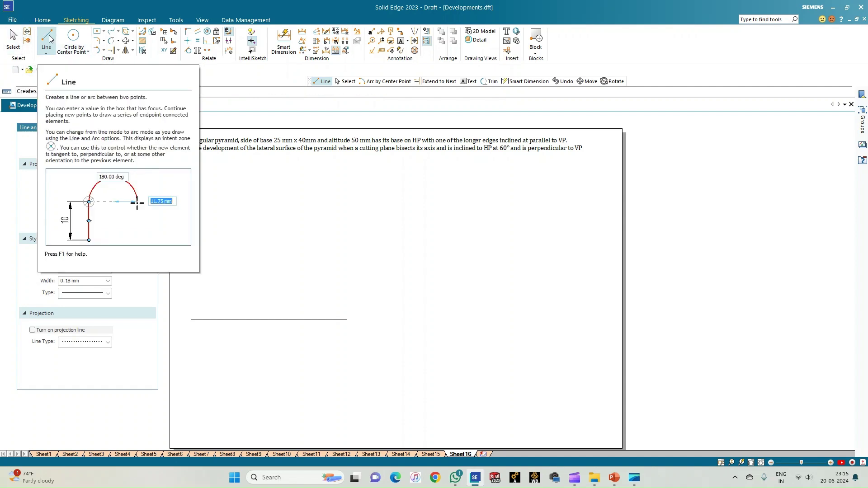
- Draw a centre-based rectangle 40 mm wide and 25 mm high below the reference line as the pyramid's base
click(97, 31)
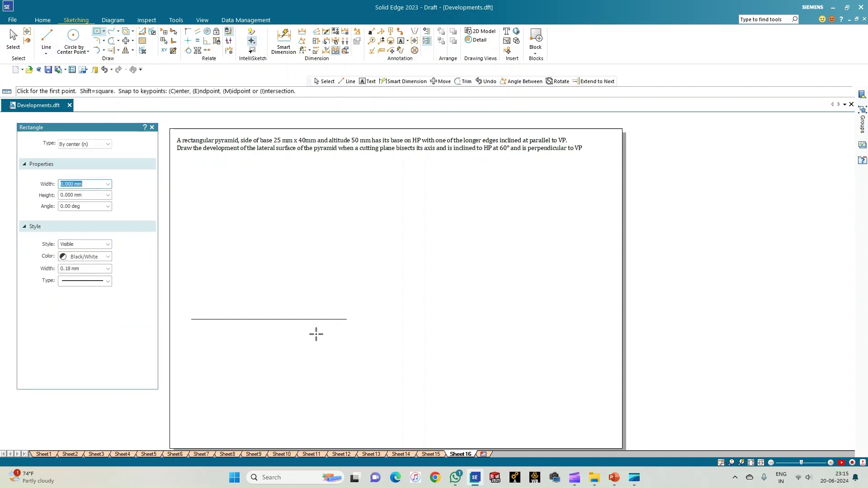
click(228, 348)
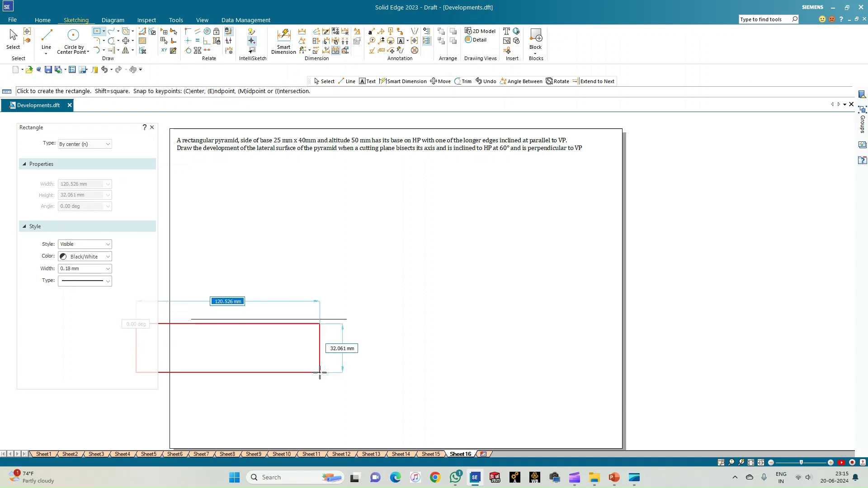
text(4)
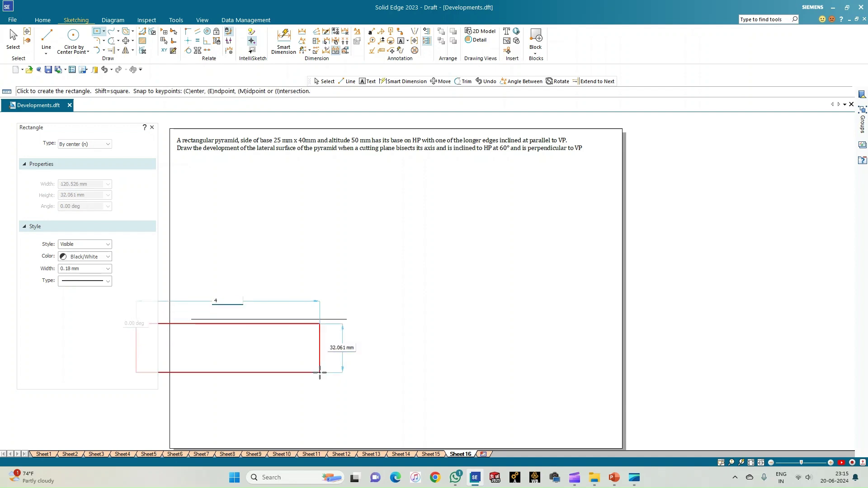
text(0)
key(Tab)
text(25)
key(Tab)
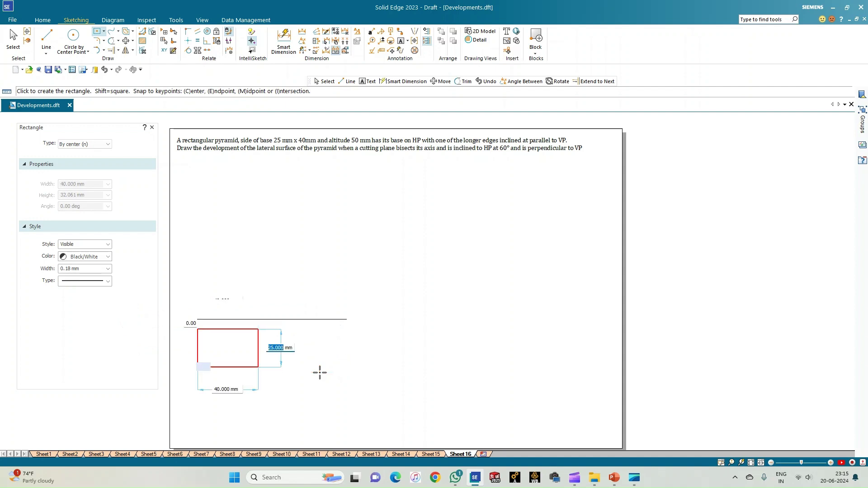
key(Tab)
key(Return)
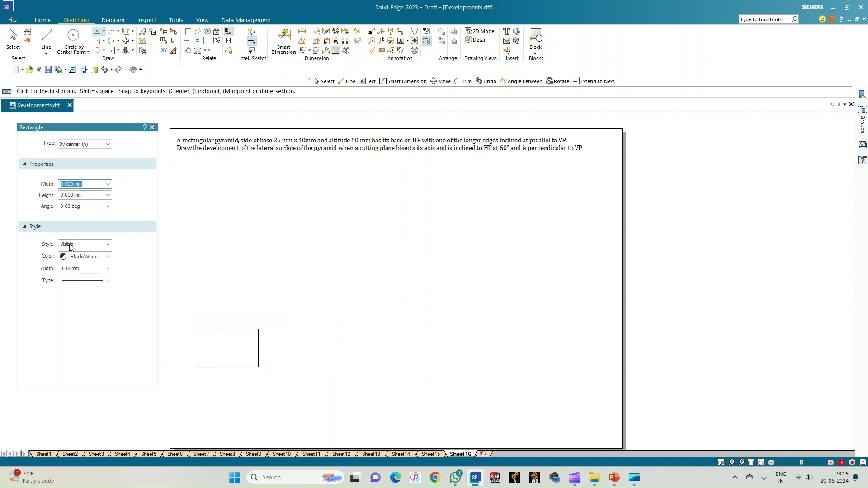
key(Escape)
- Move the base rectangle about 34 mm to the right and about 4 mm down beneath the reference line
drag(281, 390, 191, 326)
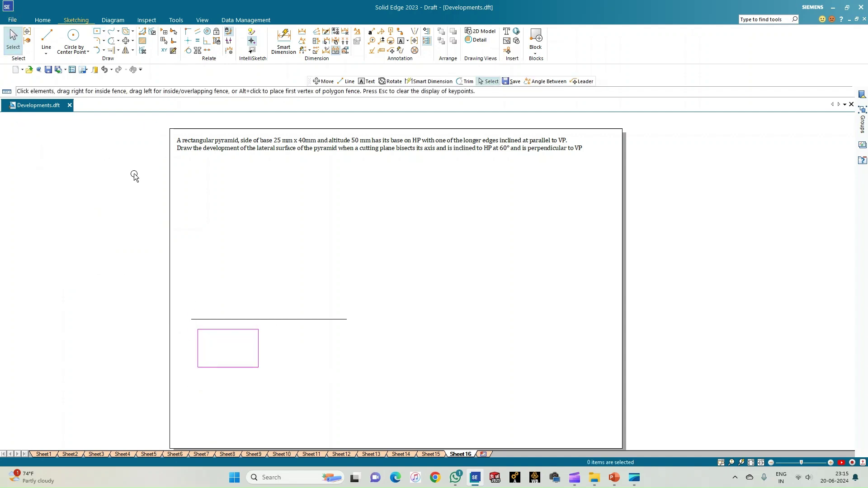
click(126, 41)
click(198, 329)
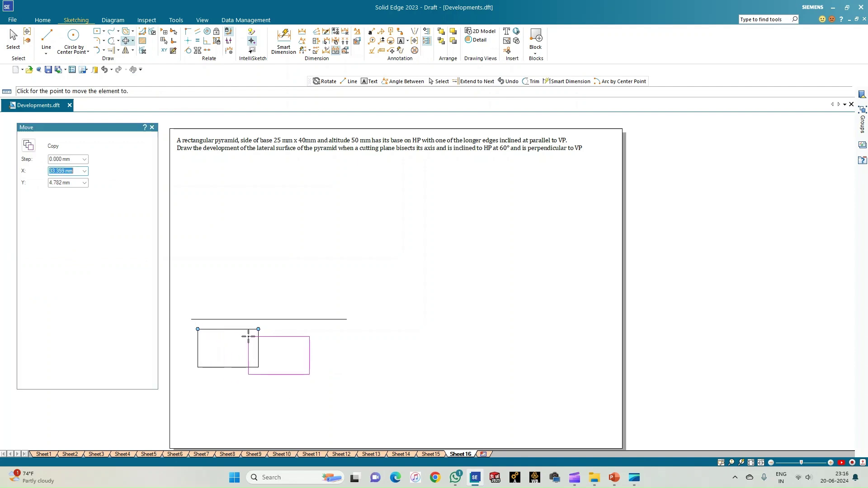
click(249, 335)
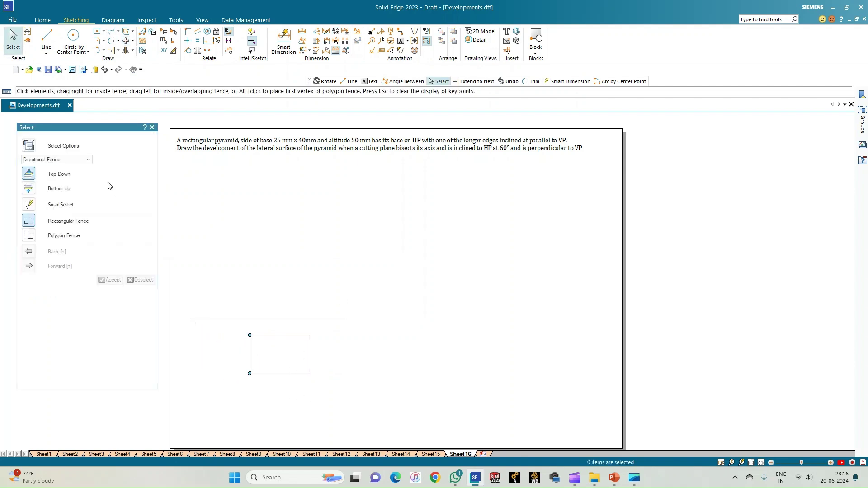
- Draw both diagonals of the base rectangle between its opposite corners to complete the top view
click(47, 43)
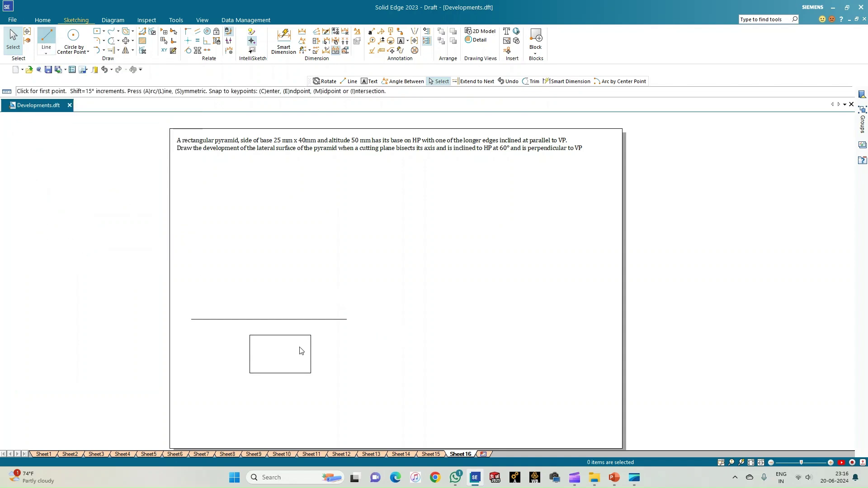
click(250, 335)
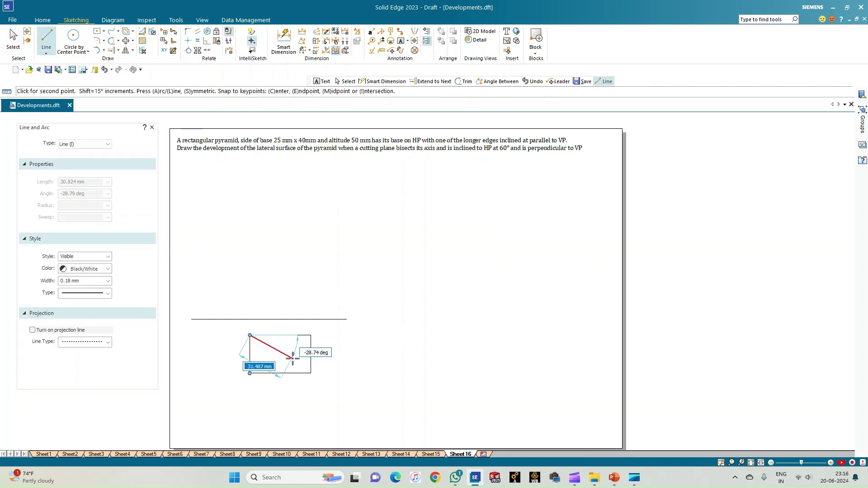
click(311, 373)
click(250, 373)
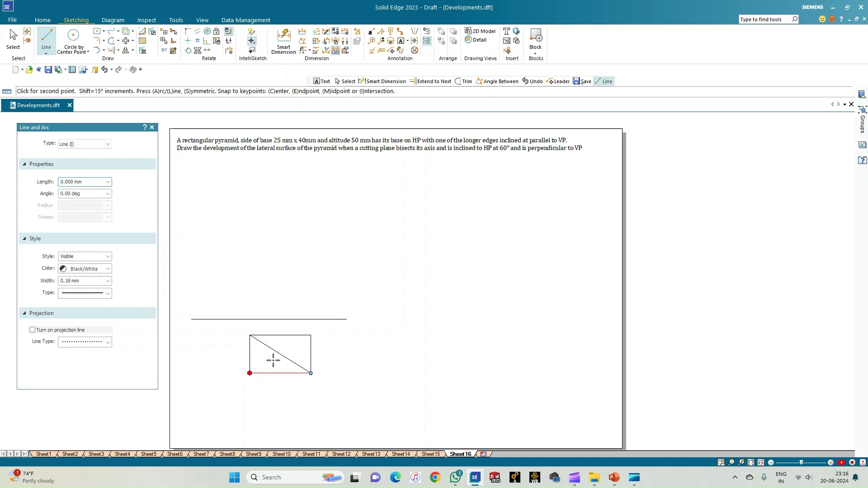
click(312, 336)
- Draw vertical projector lines from the rectangle's two upper corners up to the reference line
scroll(339, 350, up, 1)
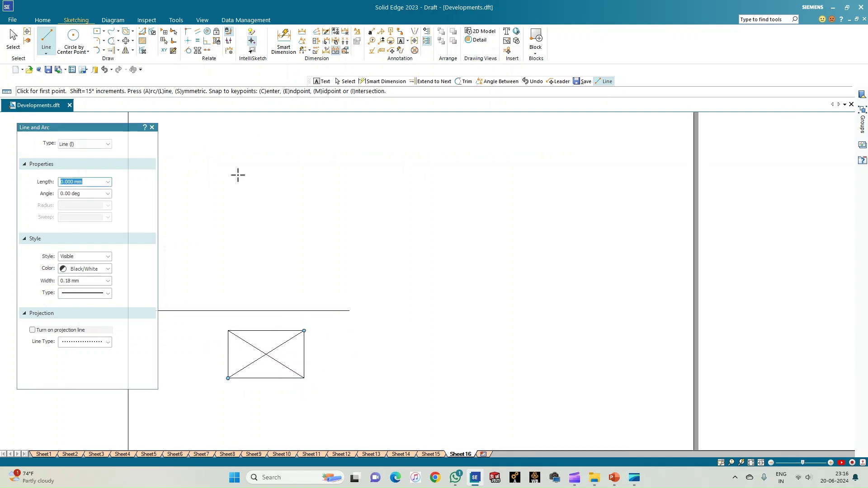
click(228, 311)
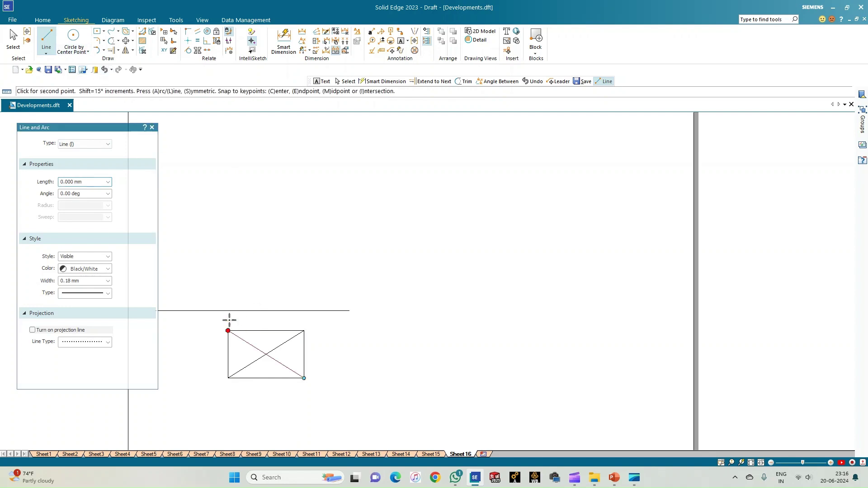
click(304, 310)
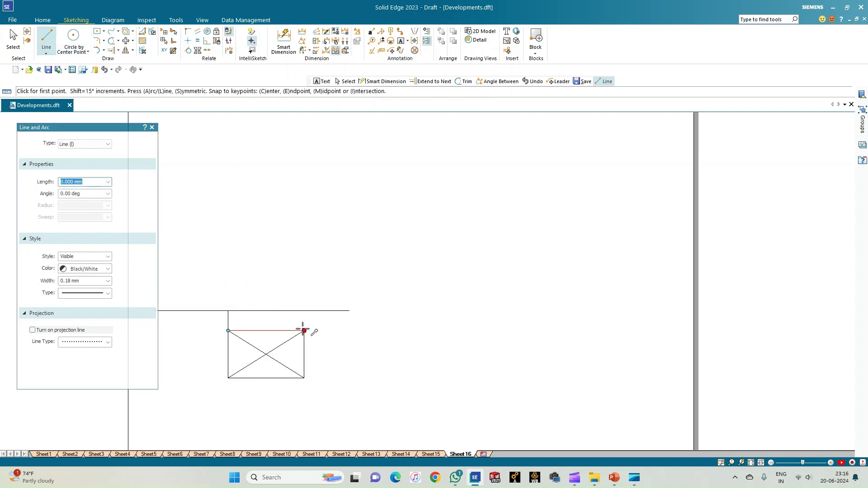
click(304, 330)
click(305, 312)
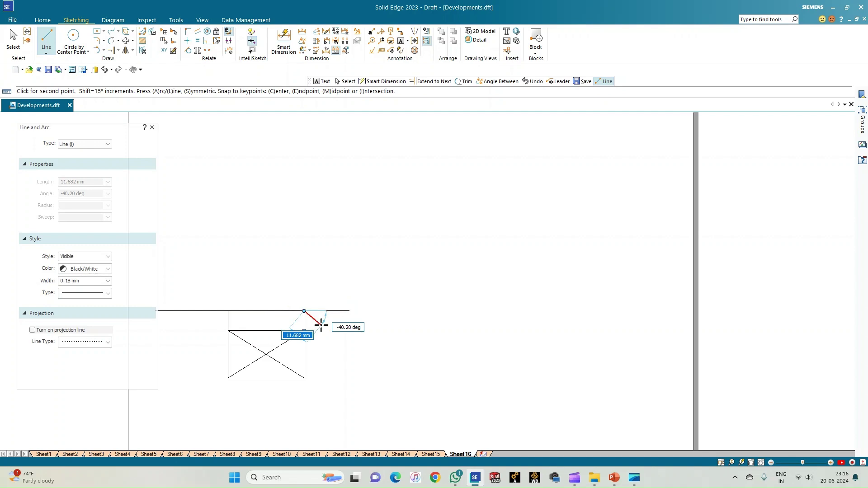
- Project the rectangle's centre up to the reference line and draw a 50 mm vertical axis at 90° above it
click(265, 355)
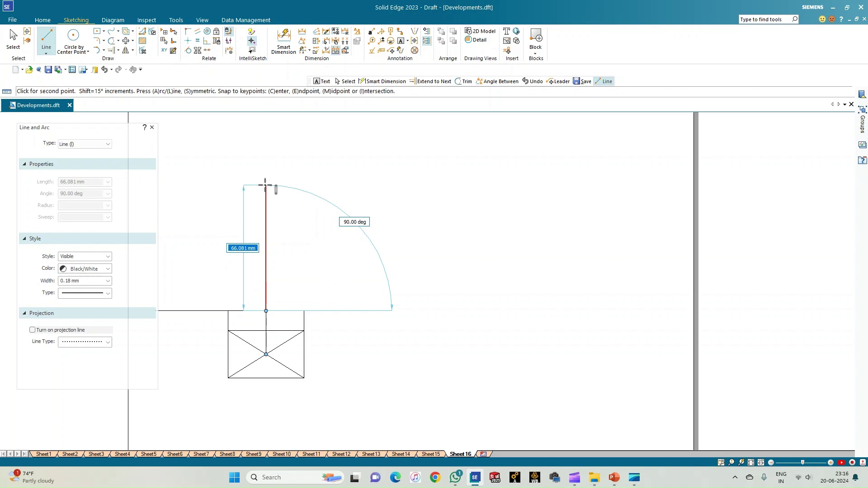
text(50)
key(Tab)
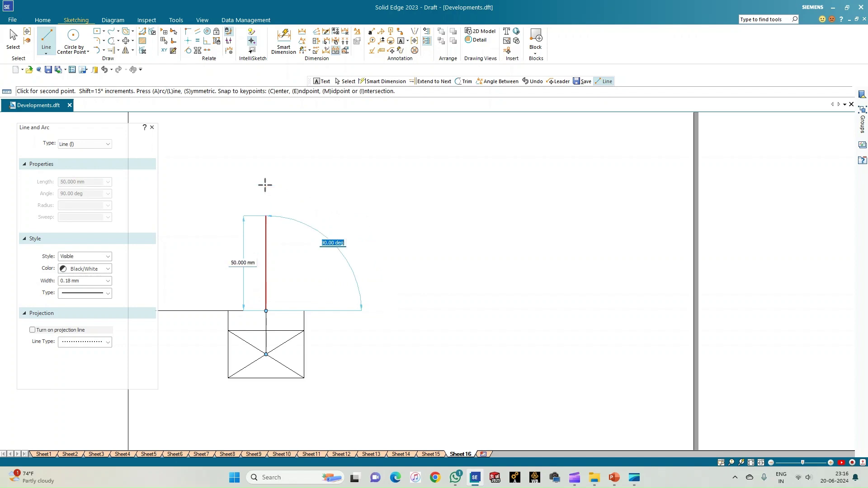
key(Return)
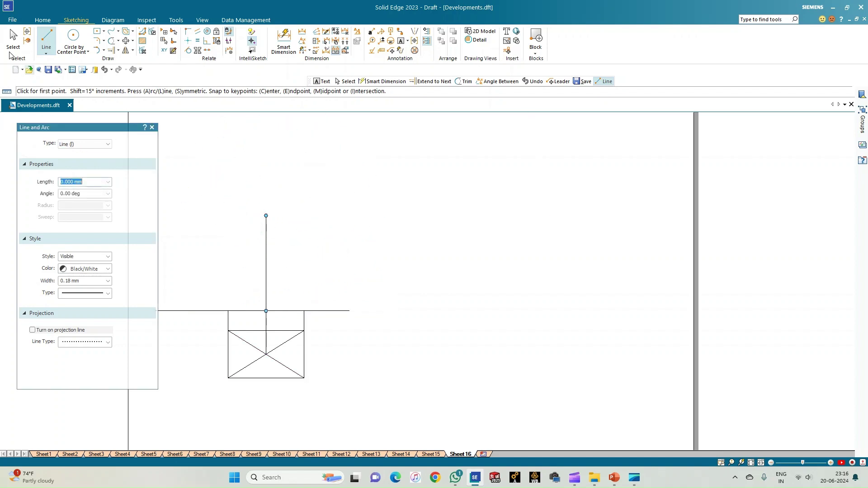
- Change the line type of the 50 mm vertical axis to dash-dot
click(13, 51)
click(266, 247)
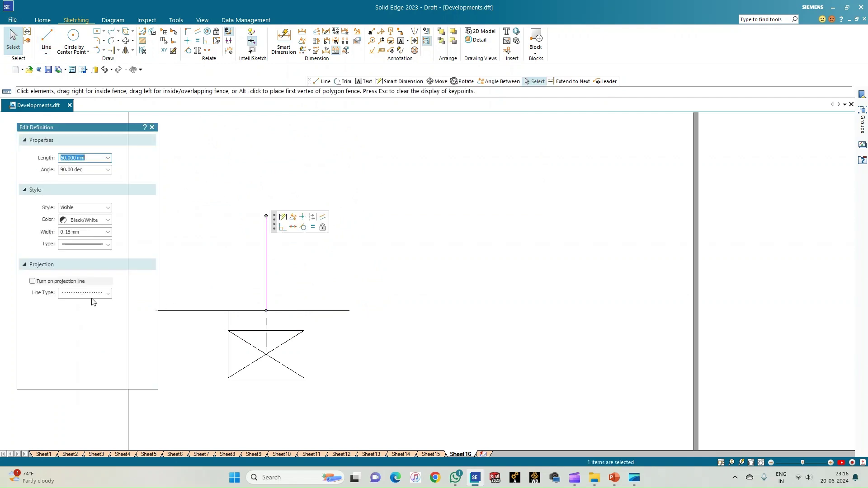
click(107, 245)
click(103, 270)
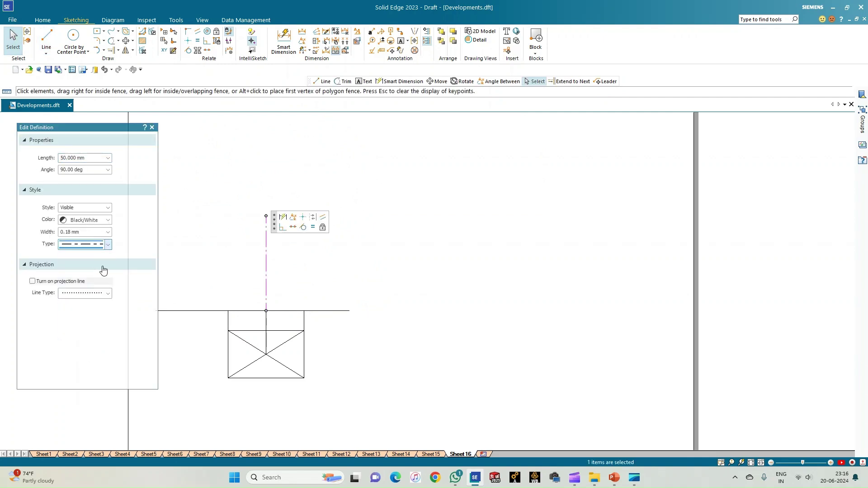
click(401, 245)
- Draw the front view's two slant edges from the axis apex to the projected base corners on the reference line
click(46, 38)
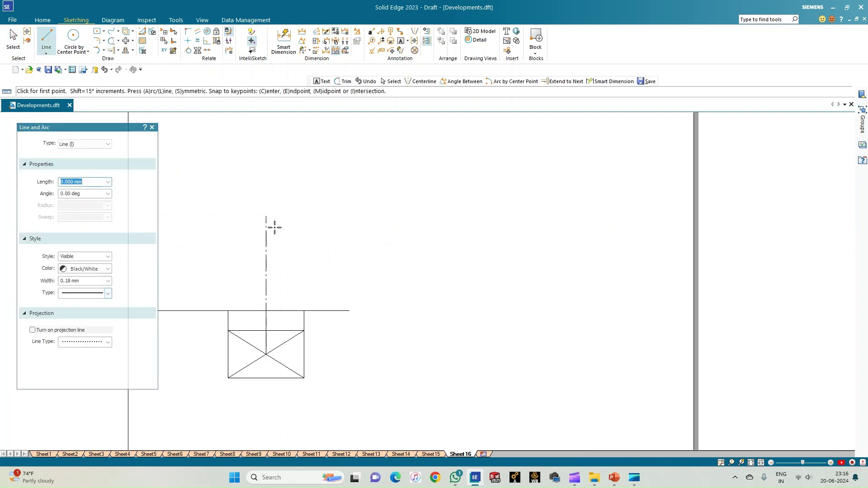
click(267, 216)
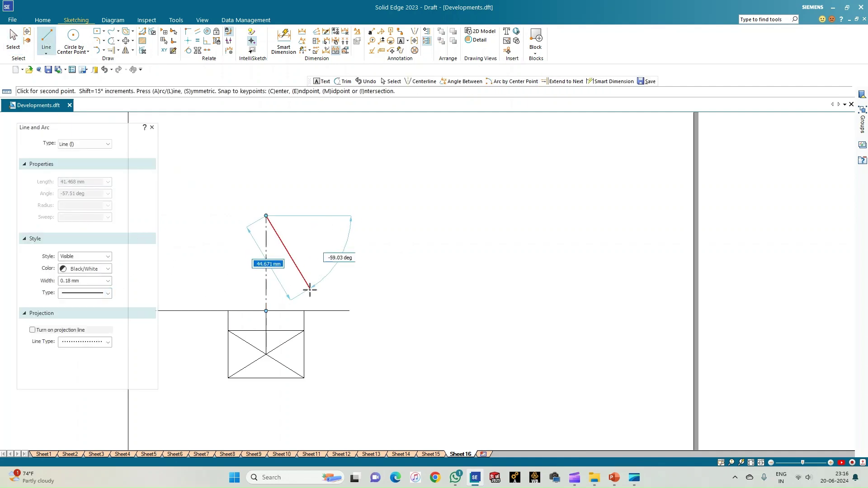
click(303, 311)
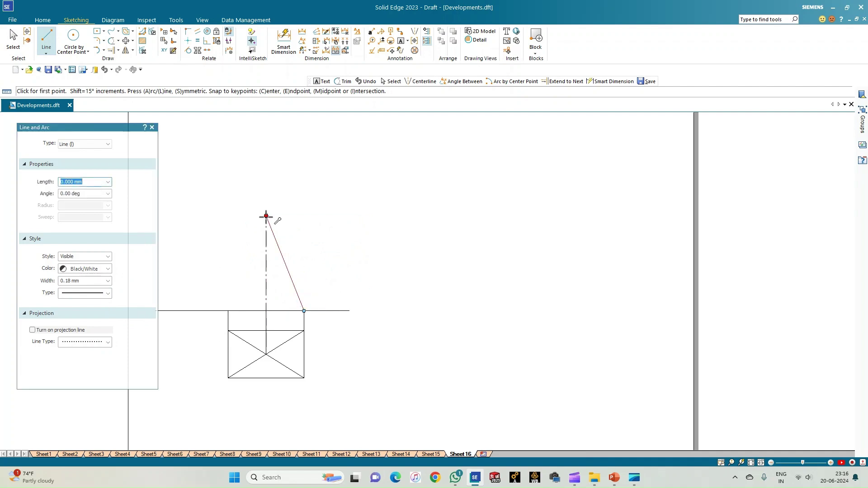
click(266, 217)
click(228, 311)
- Label the reference line's ends X and Y, and add VP above and HP below the line near Y
click(401, 41)
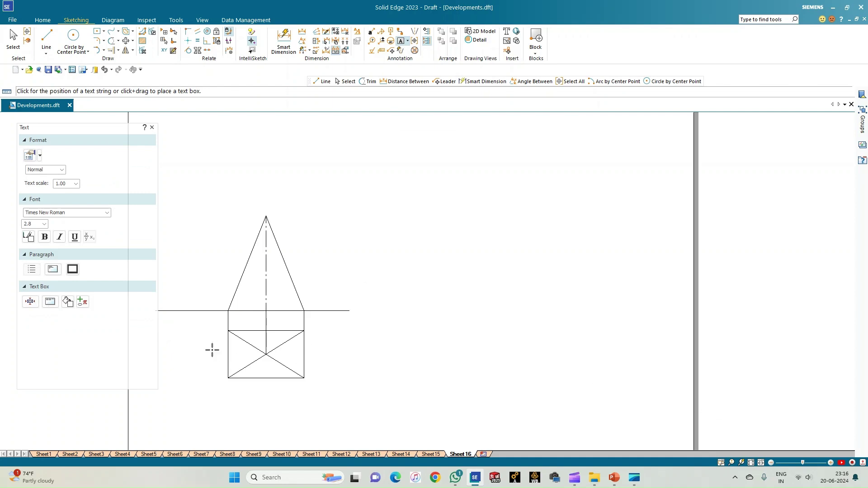
click(172, 300)
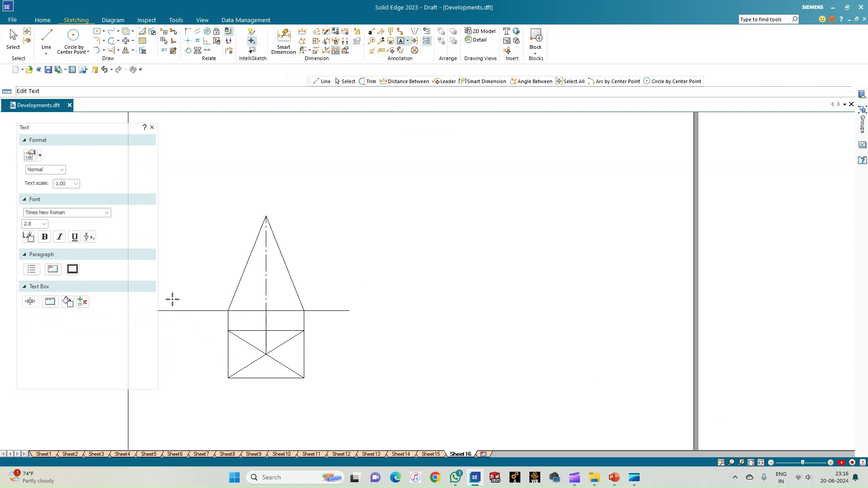
text(X)
click(352, 301)
text(Y)
click(326, 298)
text(VP)
key(Escape)
click(331, 312)
text(HP)
- Label the top view's rectangle corners a, b, c and d, running counterclockwise from the upper-left corner
click(218, 323)
text(a)
text(b)
click(306, 371)
click(307, 371)
text(c)
click(307, 324)
text(d)
- Label the top view's centre o(o1), the front view's apex o', and its base corners c'(d') and b'(a')
click(263, 351)
text(o(o1)
text(c'(d)
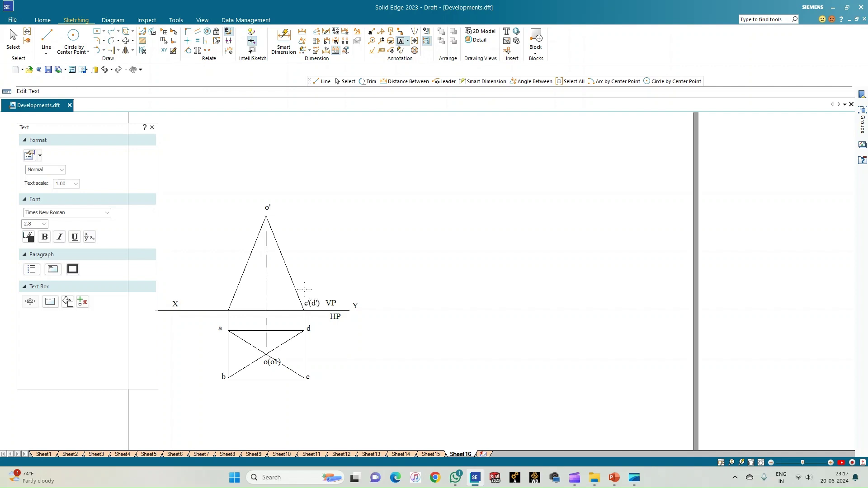
click(218, 302)
text(b'(a'))
- Move the b'(a') label left, clear of the front view's slant edge, and label the foot of the axis o1'
click(8, 53)
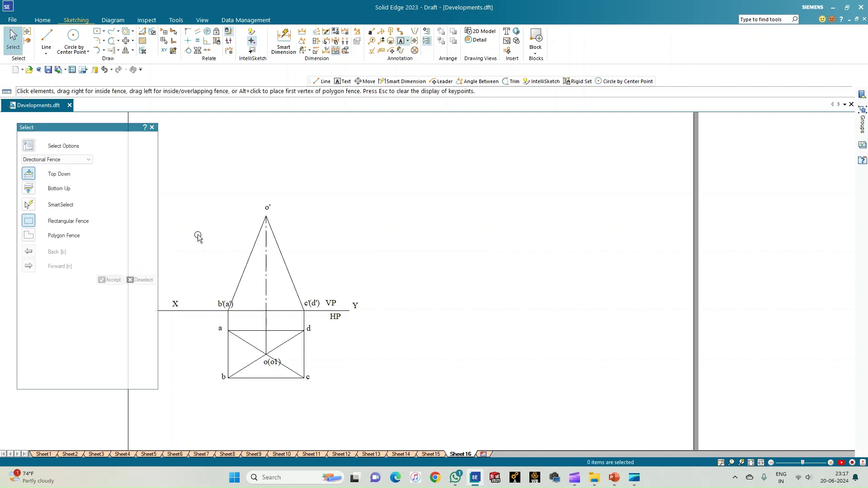
click(225, 303)
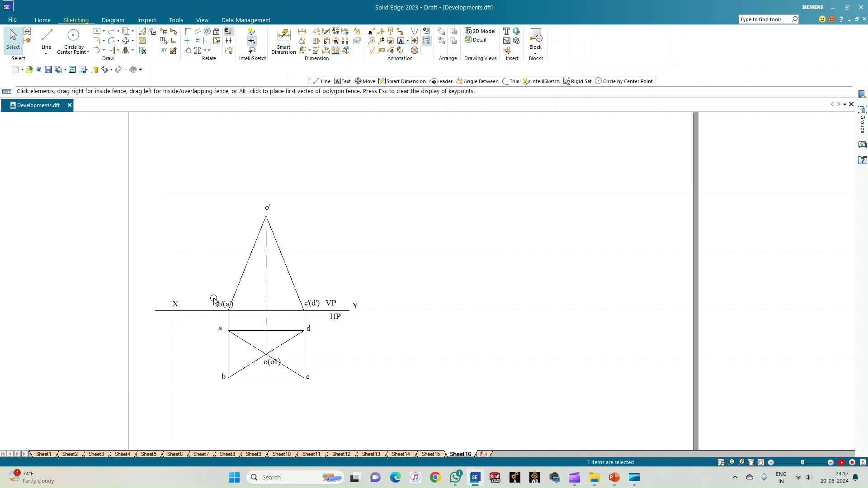
double_click(212, 299)
click(368, 228)
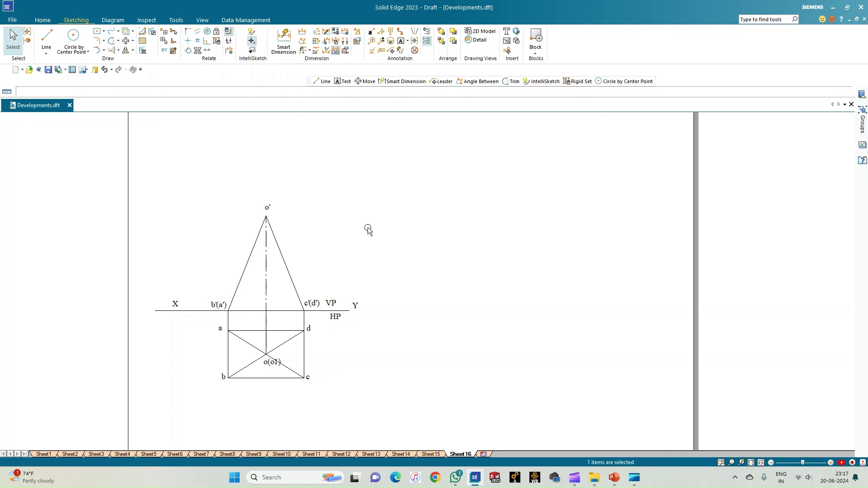
click(401, 41)
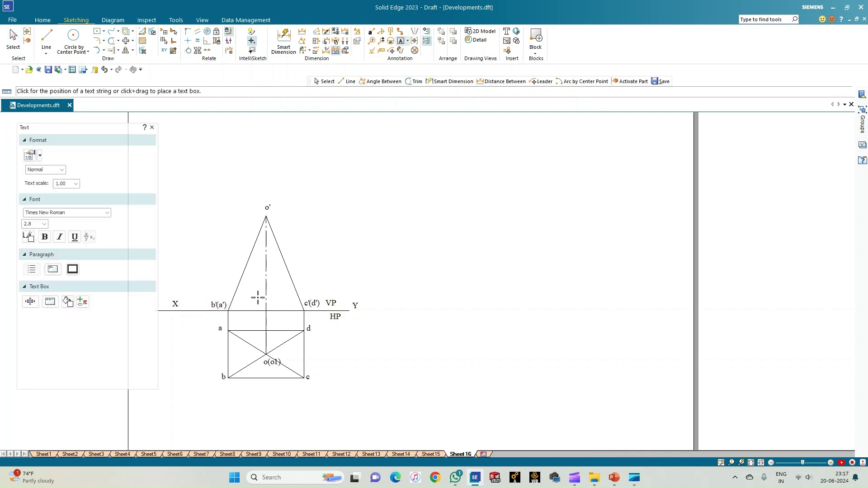
click(255, 295)
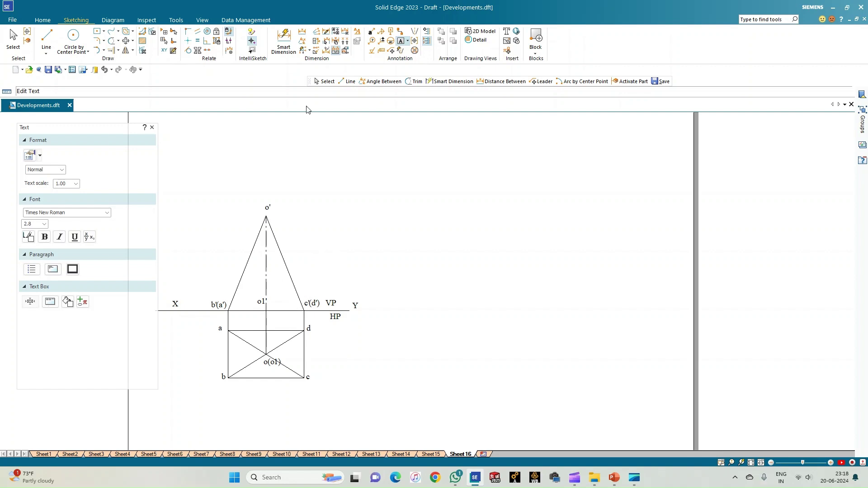
- Dimension the top view rectangle's length and width and the front view's axis height
click(284, 40)
click(271, 378)
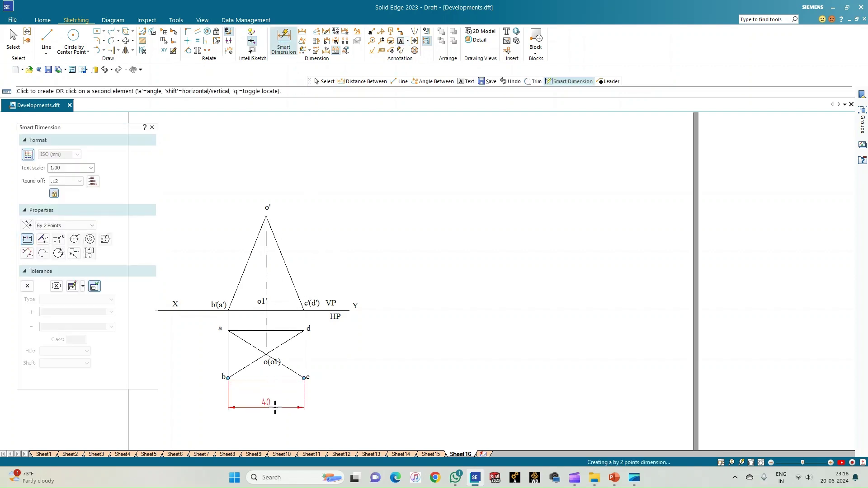
click(275, 406)
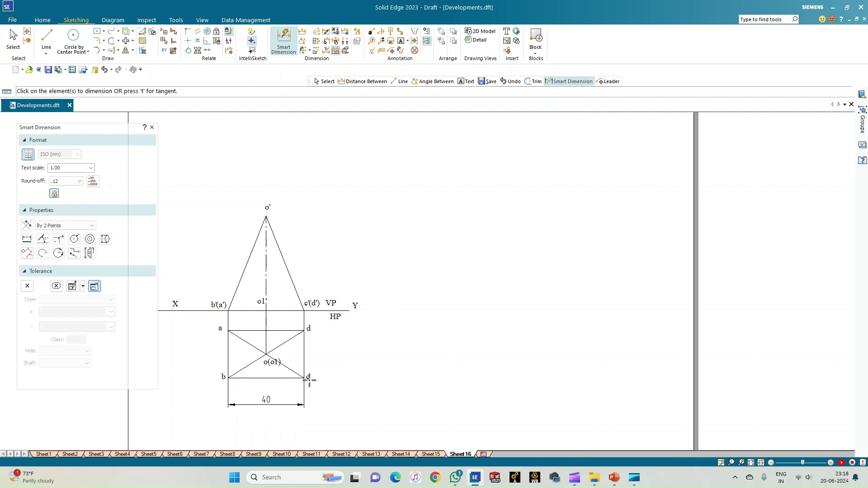
click(229, 360)
click(201, 357)
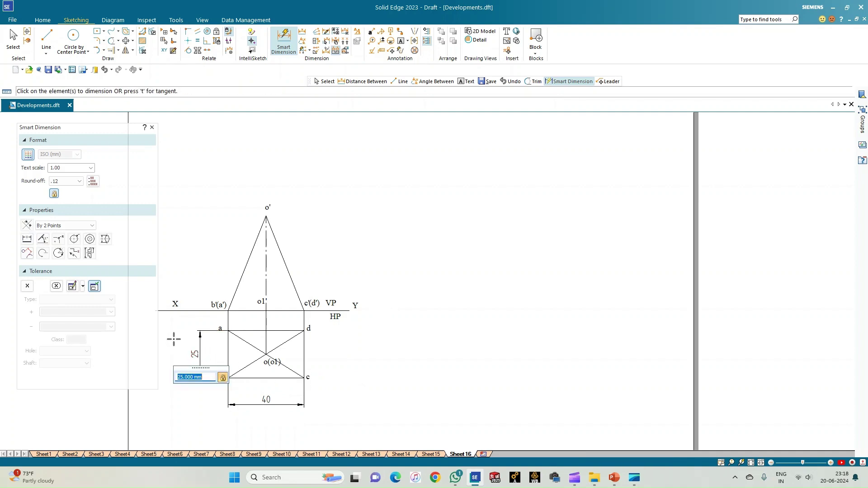
click(267, 256)
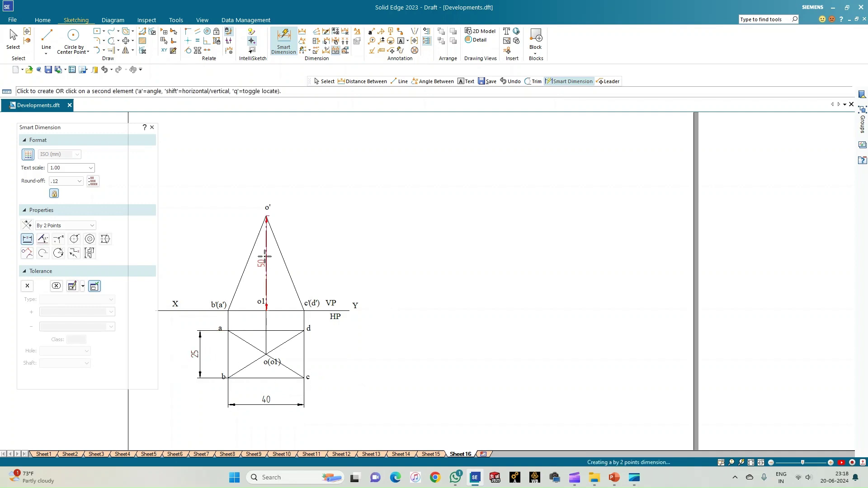
click(200, 272)
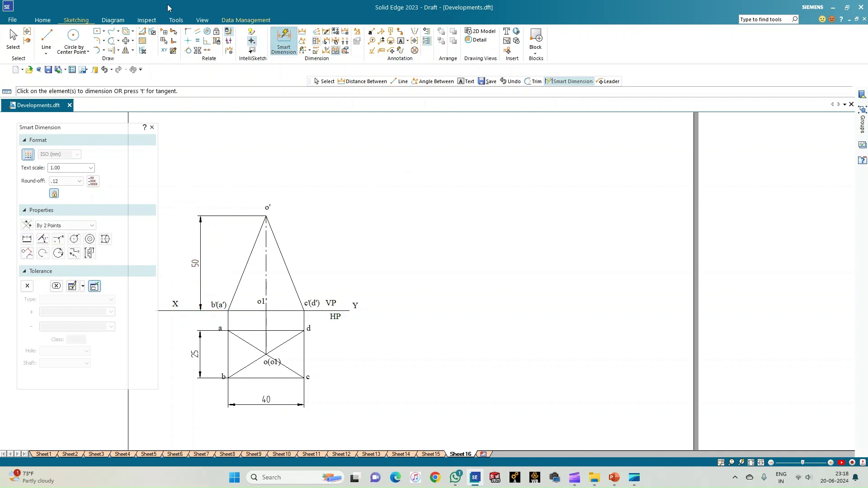
key(Escape)
- Enable midpoint snapping and set the Line tool to 0.13 mm width with a long-and-short dash line type
click(252, 49)
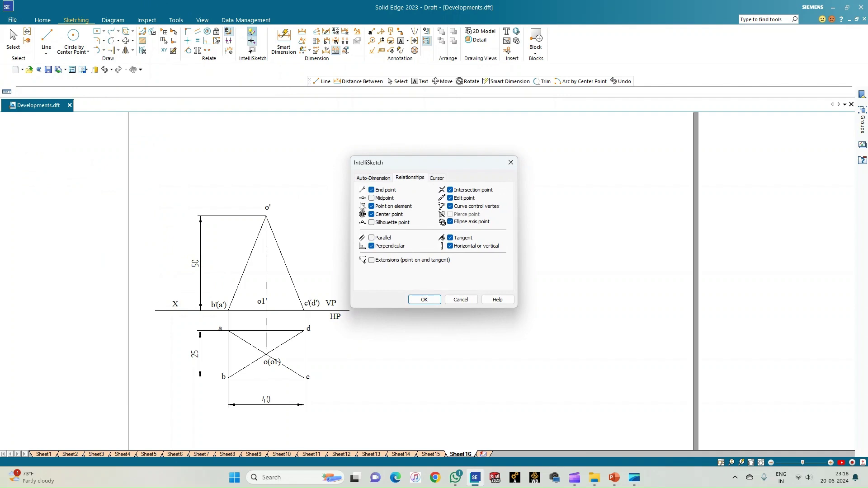
click(423, 299)
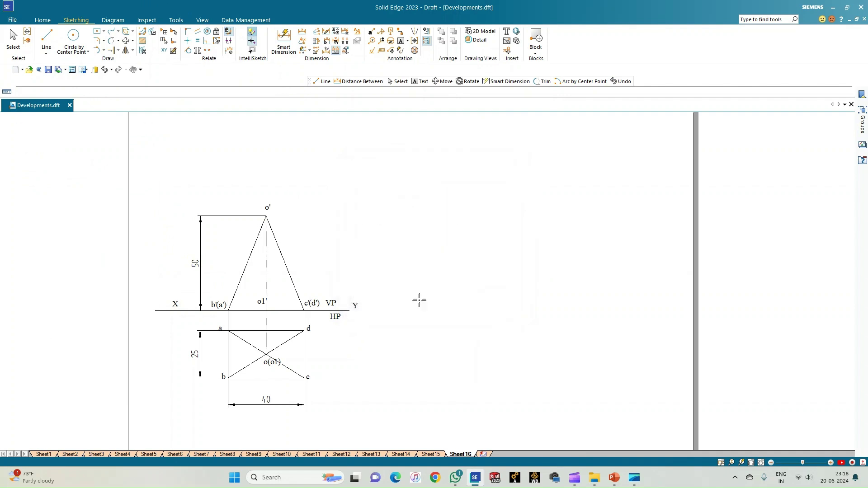
key(l)
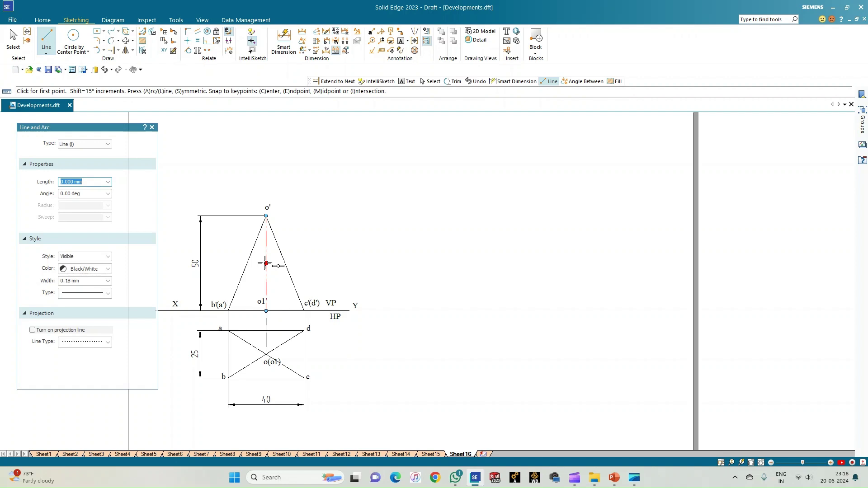
click(109, 281)
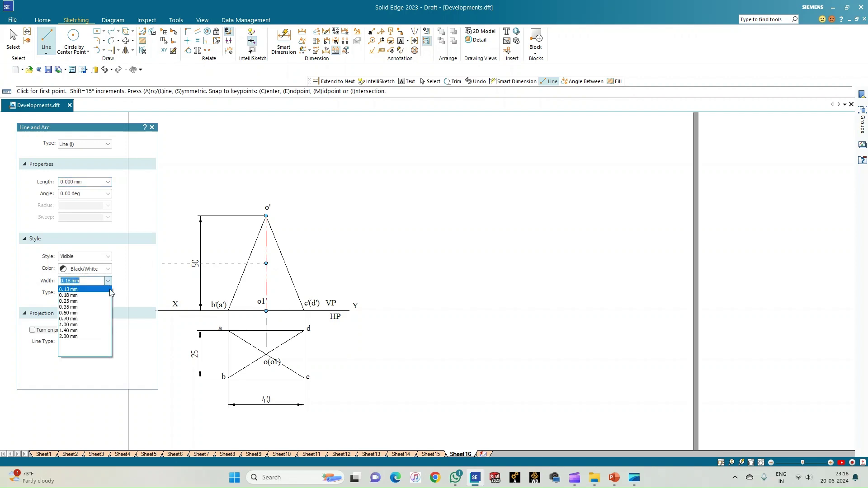
click(70, 292)
click(109, 294)
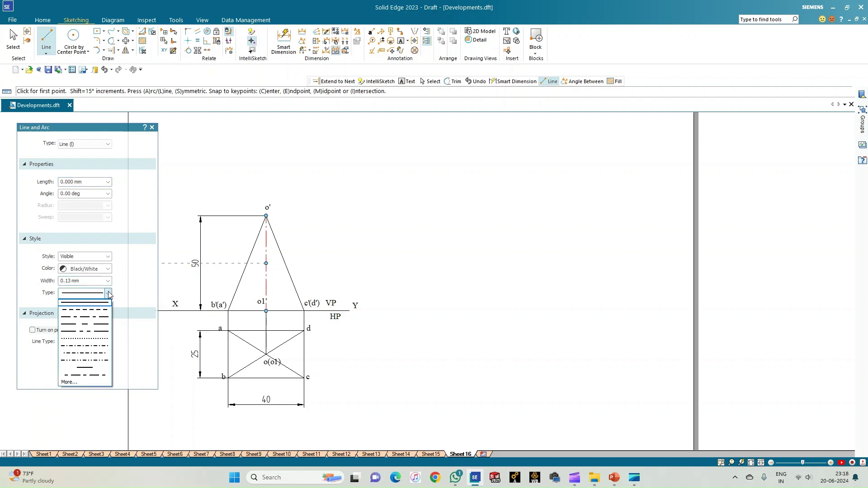
click(94, 327)
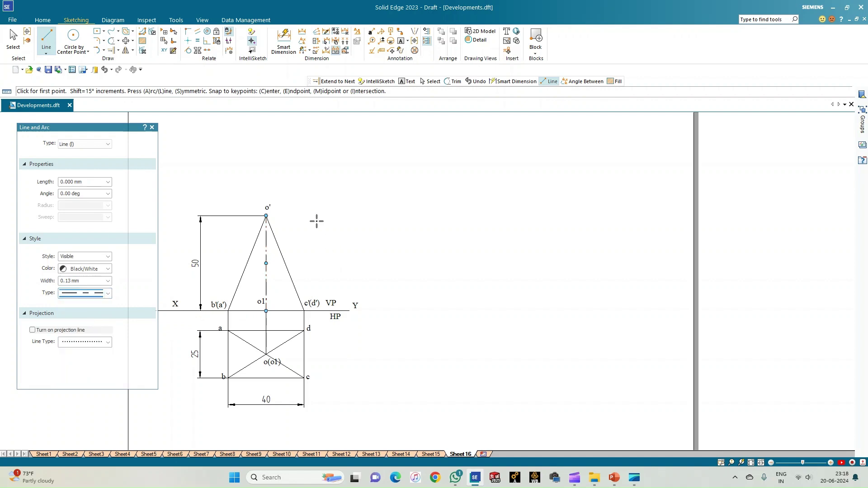
- Draw the cutting line at 60° from the axis midpoint and extend its lower end down to the XY reference line
click(266, 264)
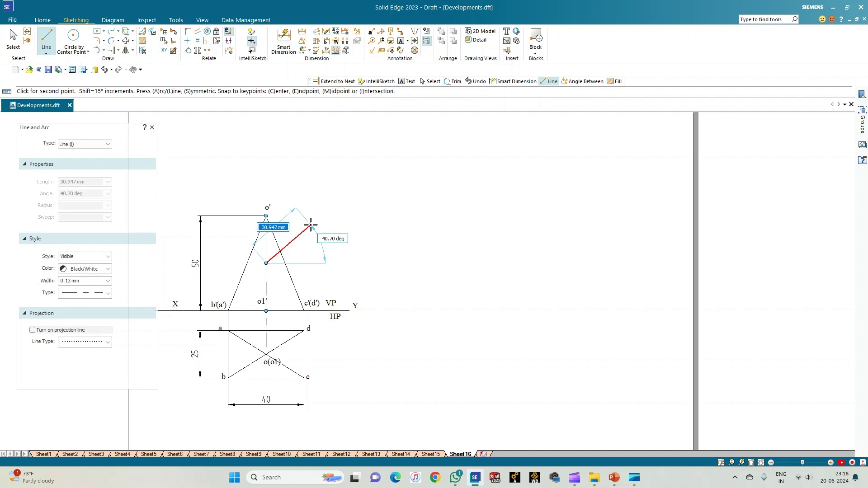
key(Tab)
text(60)
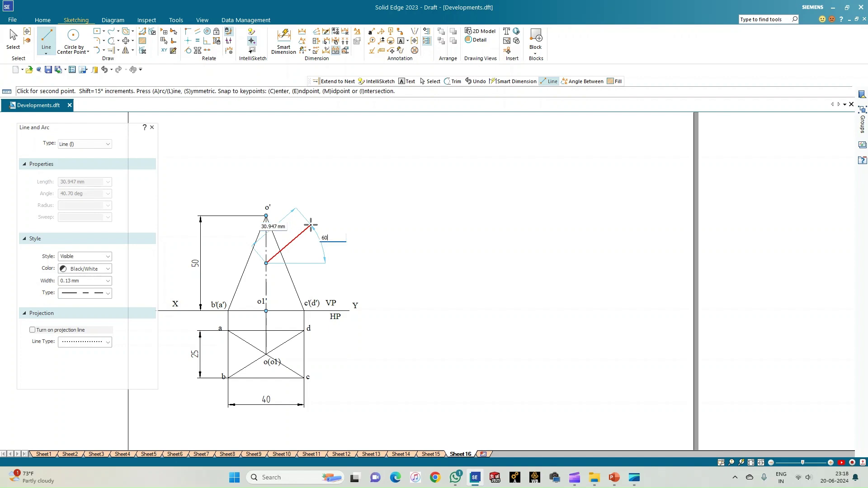
key(Tab)
key(Return)
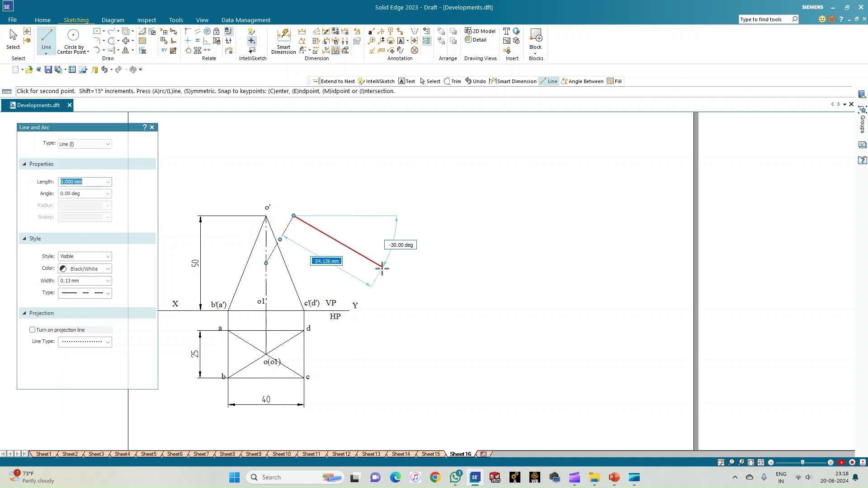
right_click(382, 268)
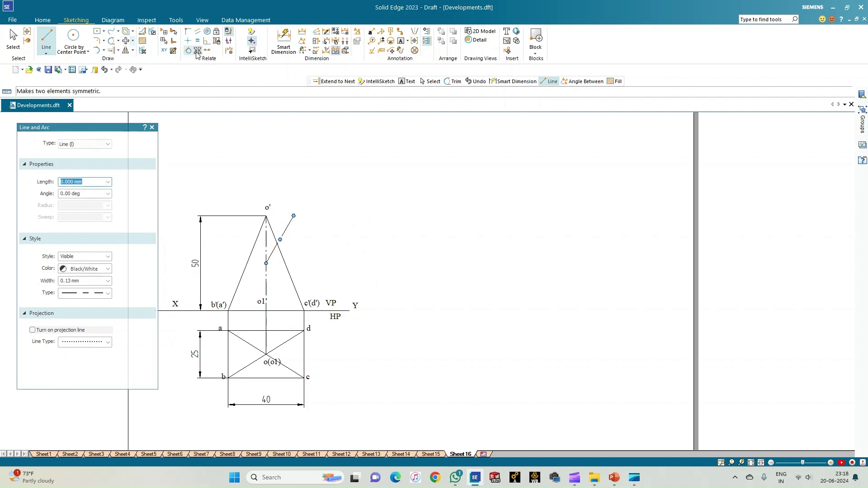
click(112, 51)
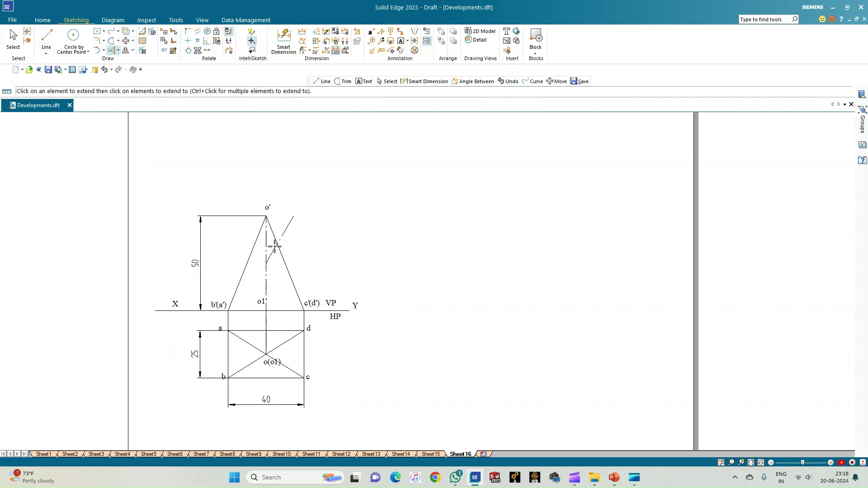
click(275, 246)
- Dimension the vertical distance from the axis midpoint to the foot of the axis, placing it left of the front view
scroll(341, 269, up, 1)
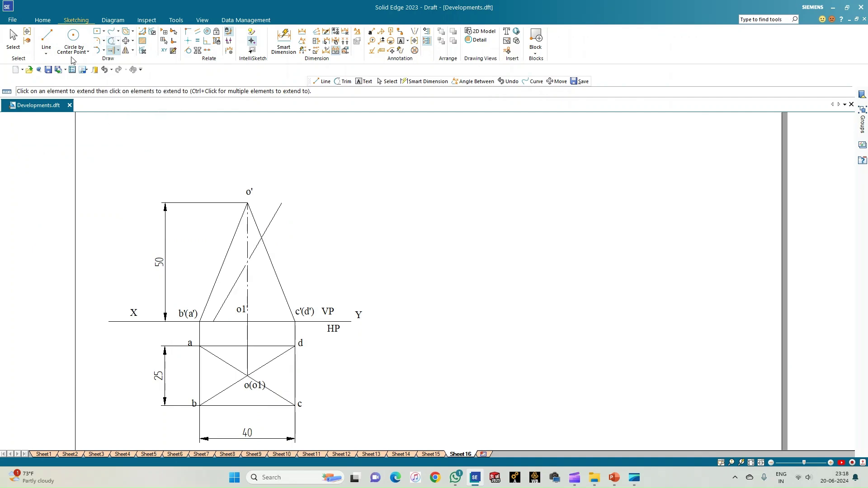
click(302, 31)
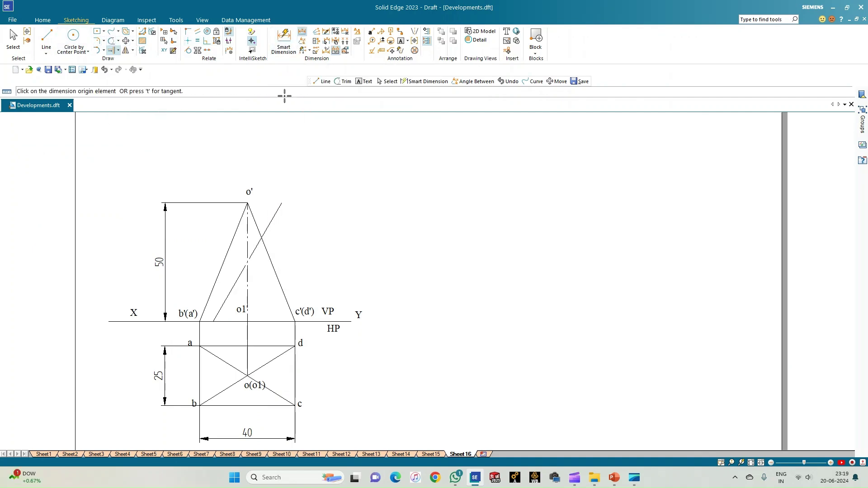
click(247, 262)
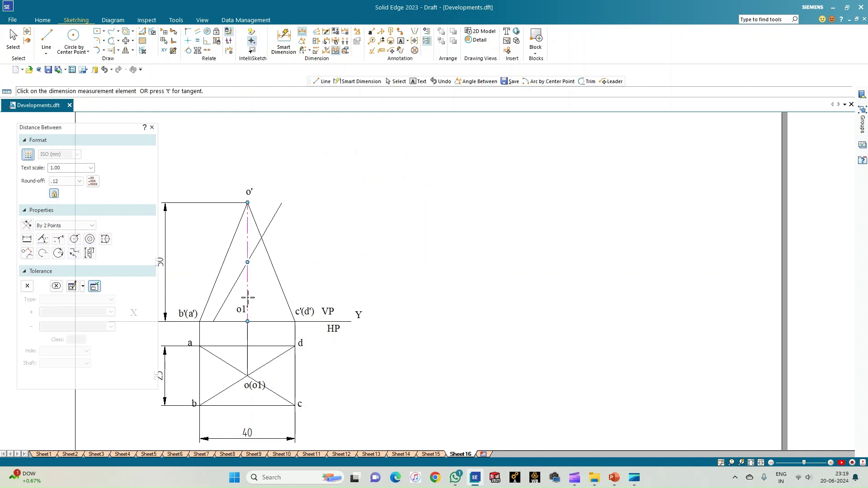
click(247, 321)
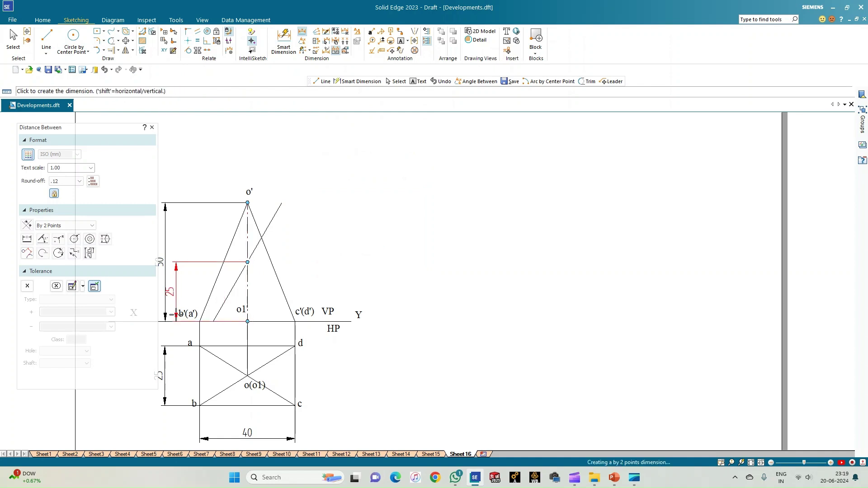
click(176, 316)
- Shift the axis height dimension and the cutting point's height dimension further left, away from the front view
scroll(186, 184, down, 1)
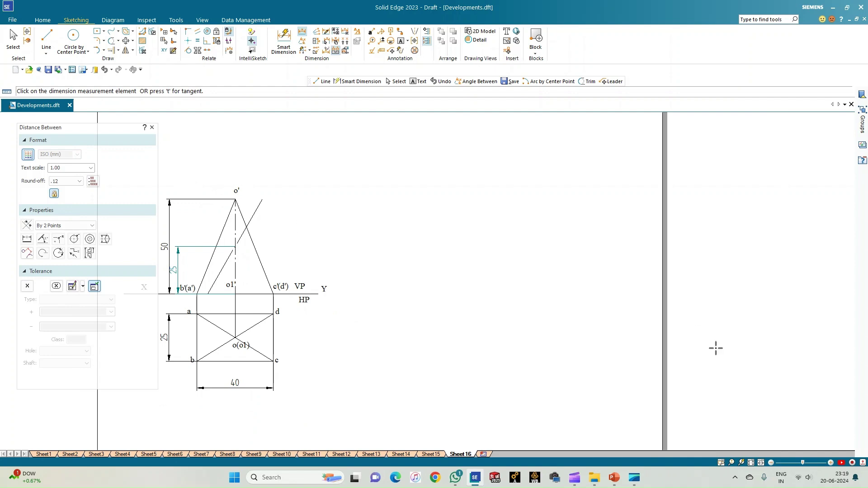
click(751, 462)
scroll(262, 331, up, 2)
scroll(261, 330, up, 1)
click(13, 39)
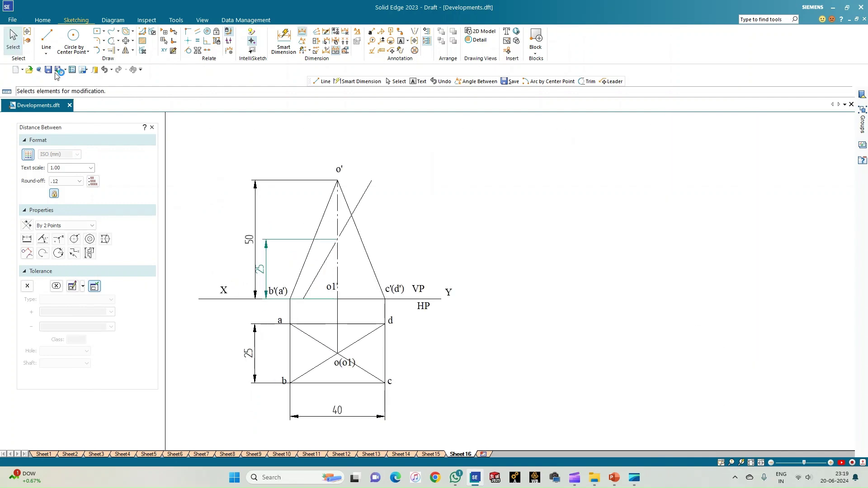
click(255, 205)
drag(239, 202, 225, 172)
click(284, 252)
click(267, 262)
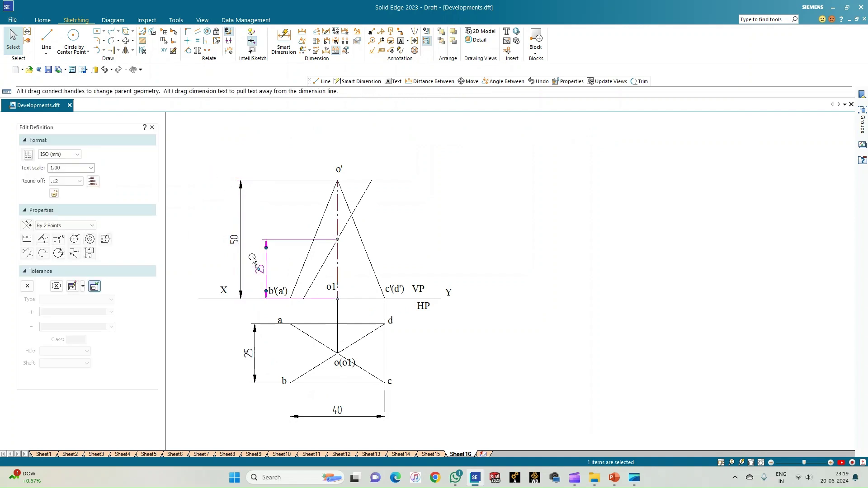
drag(266, 262, 257, 260)
click(294, 189)
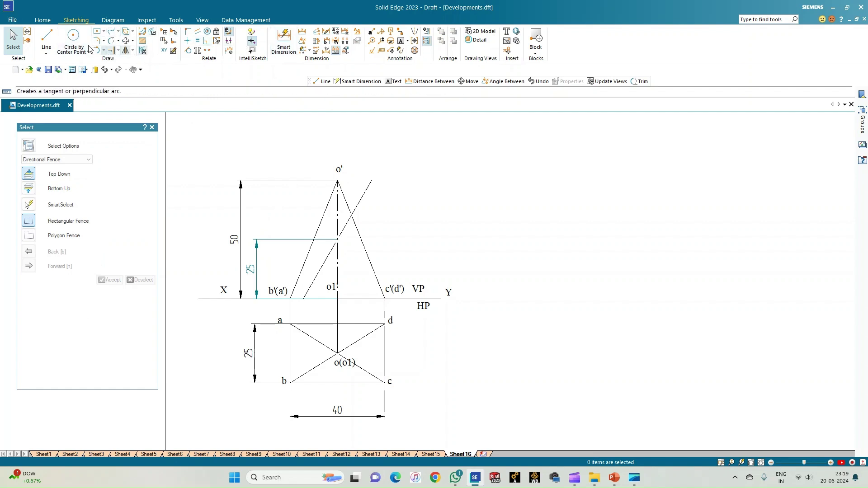
- Draw a horizontal line about 22 mm long rightward from the axis midpoint and change its line type to continuous
click(46, 37)
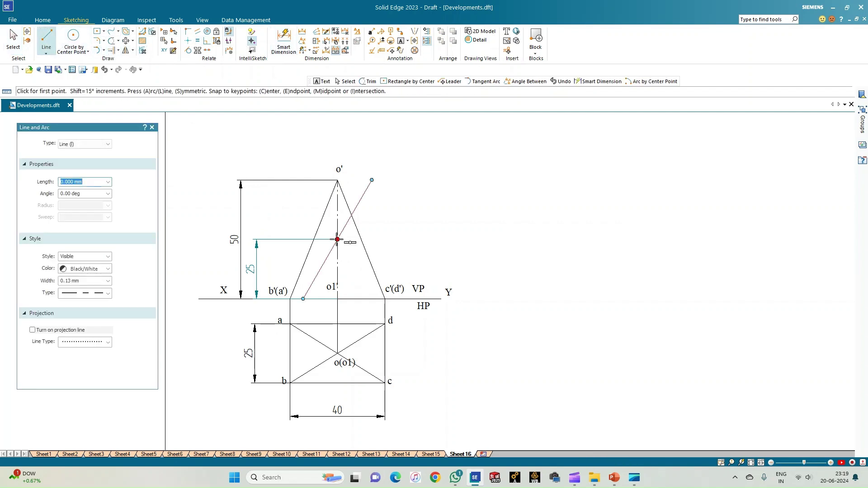
click(338, 240)
click(384, 229)
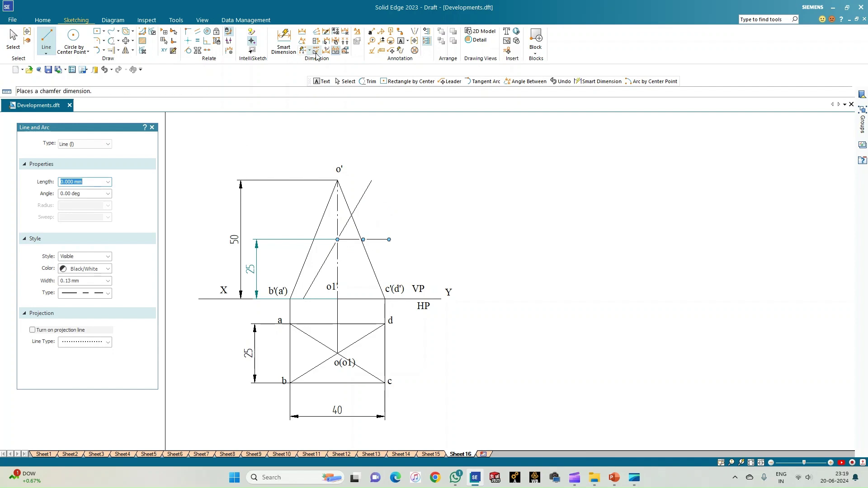
click(13, 35)
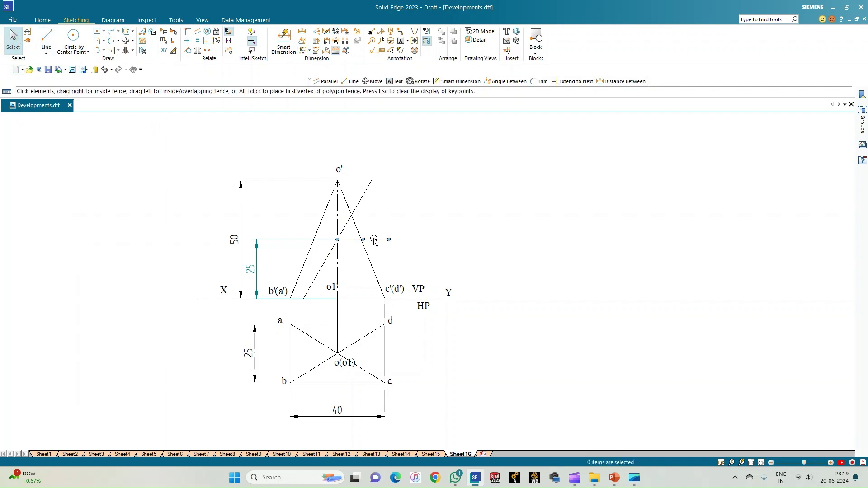
click(374, 240)
click(108, 244)
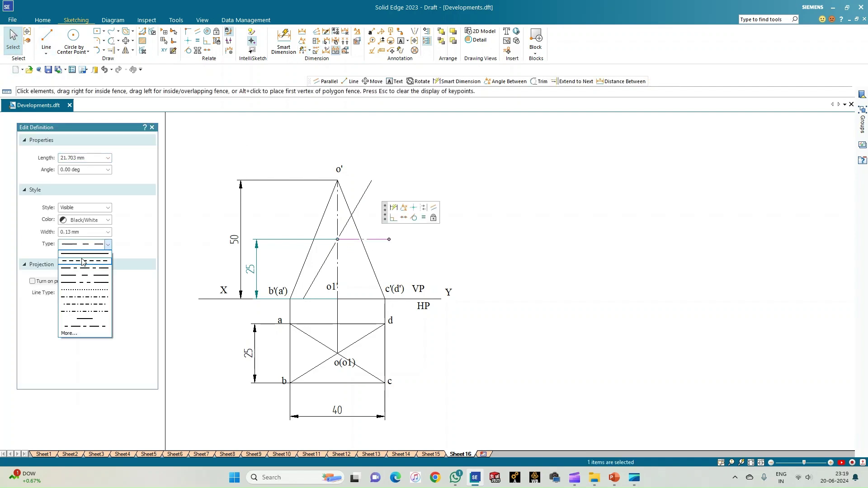
click(79, 253)
click(488, 204)
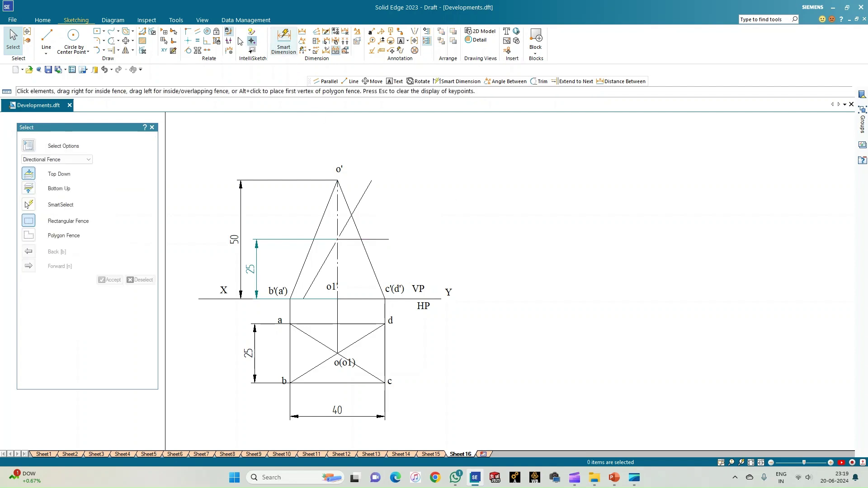
- Dimension the angle between the inclined cutting line and the horizontal line at the axis midpoint, placing it outside the right slant edge
click(303, 41)
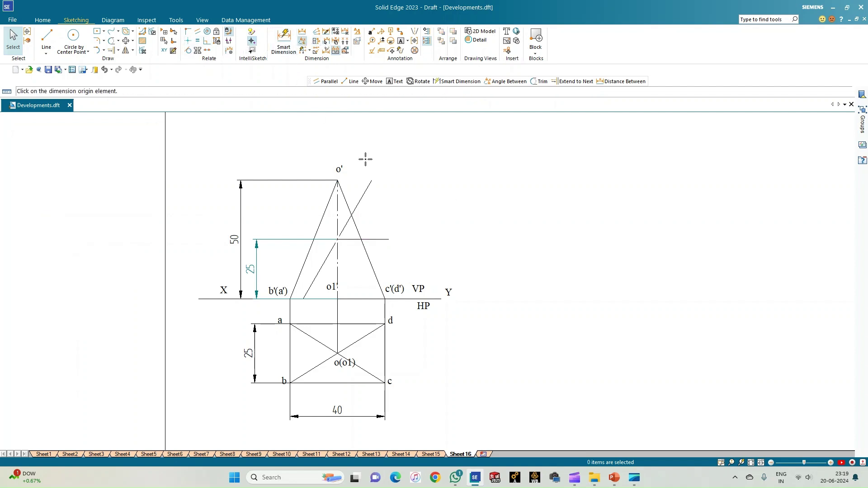
click(368, 187)
click(372, 240)
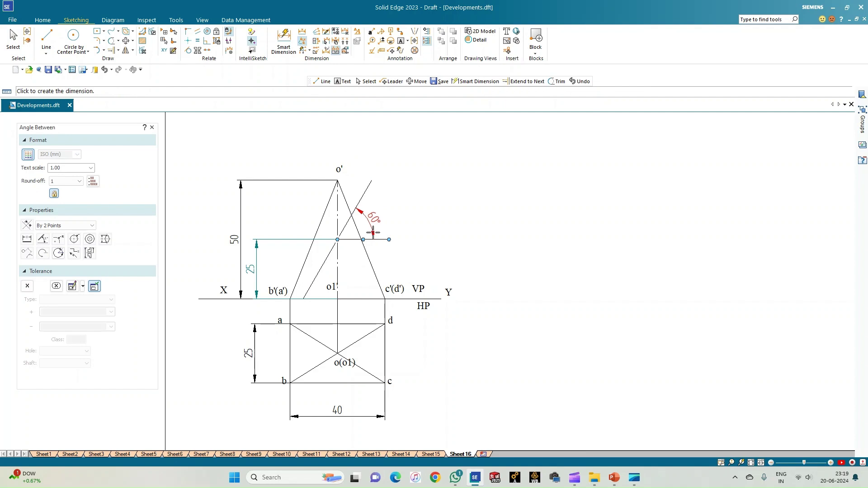
click(374, 224)
click(429, 205)
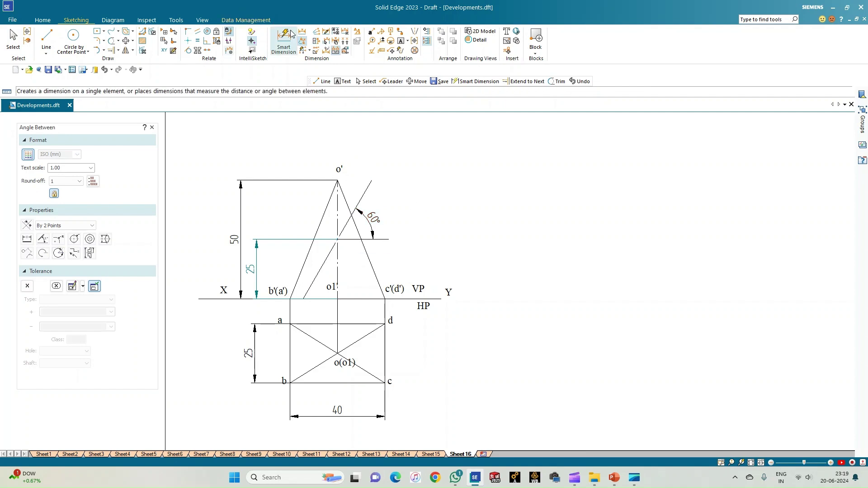
- Draw a vertical projector in continuous line type from the cutting line's foot on XY down to base edge bc in the top view
click(251, 37)
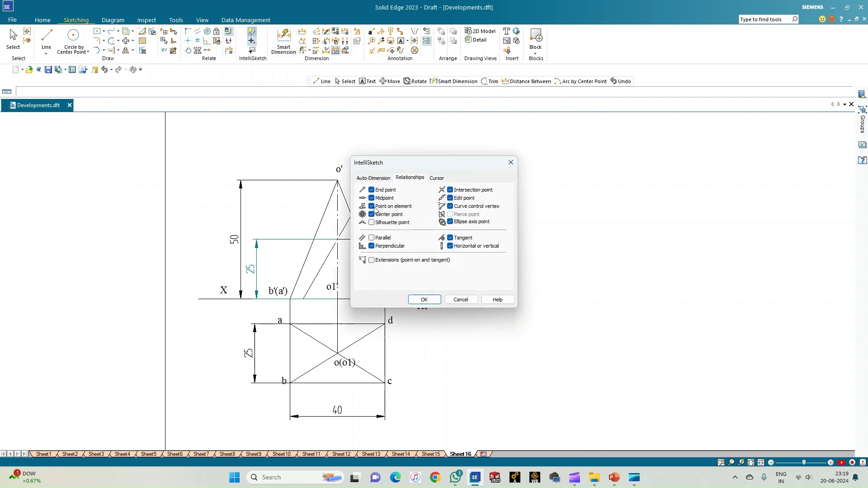
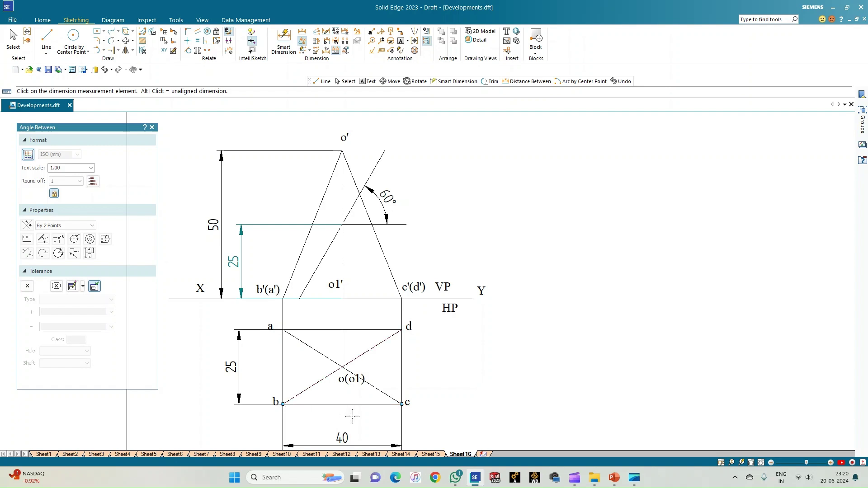
click(46, 38)
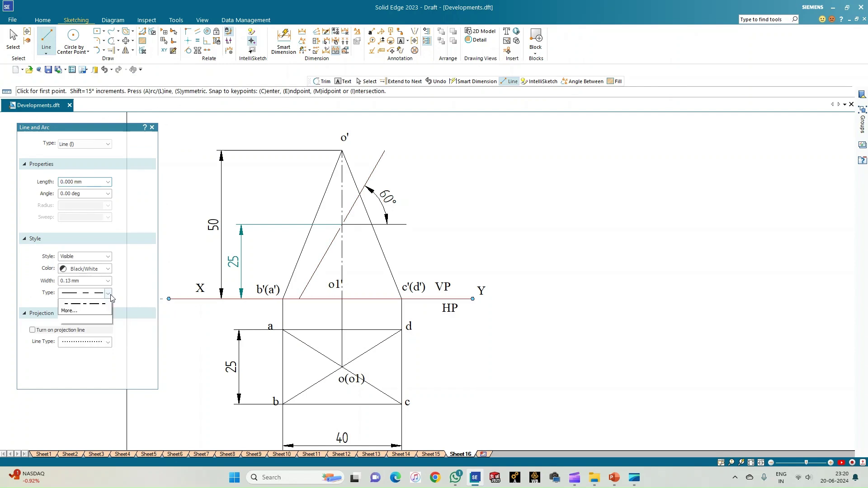
click(91, 294)
click(88, 302)
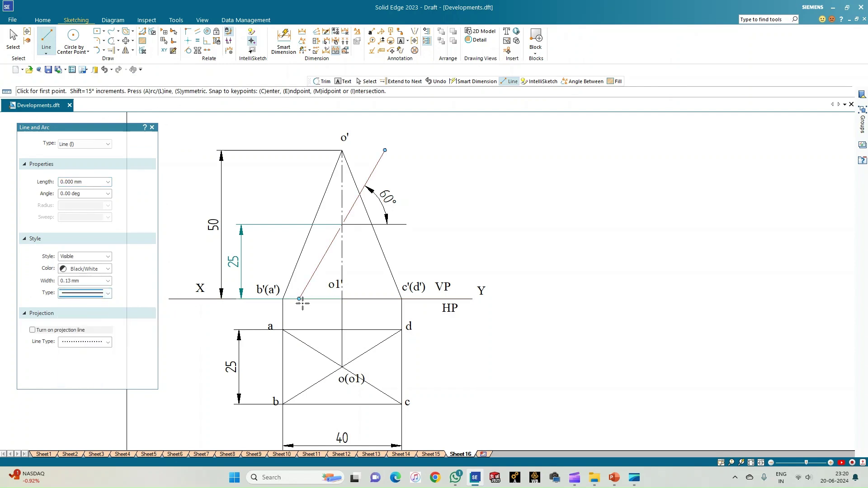
click(301, 302)
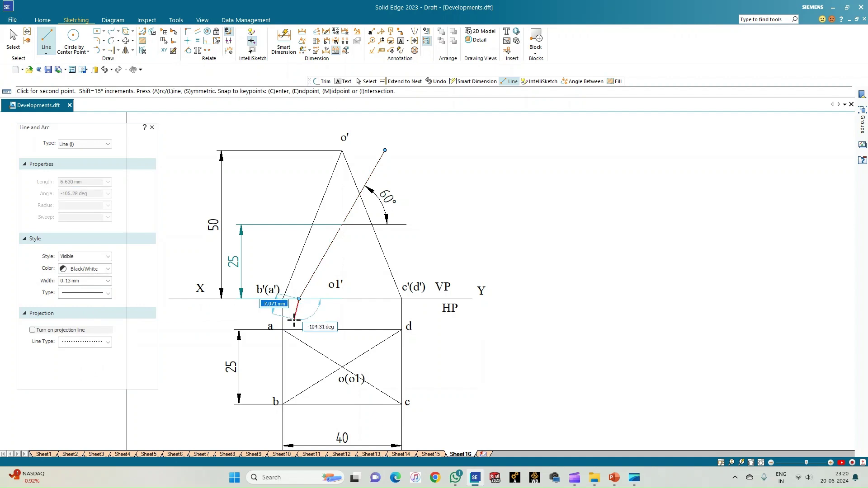
click(298, 404)
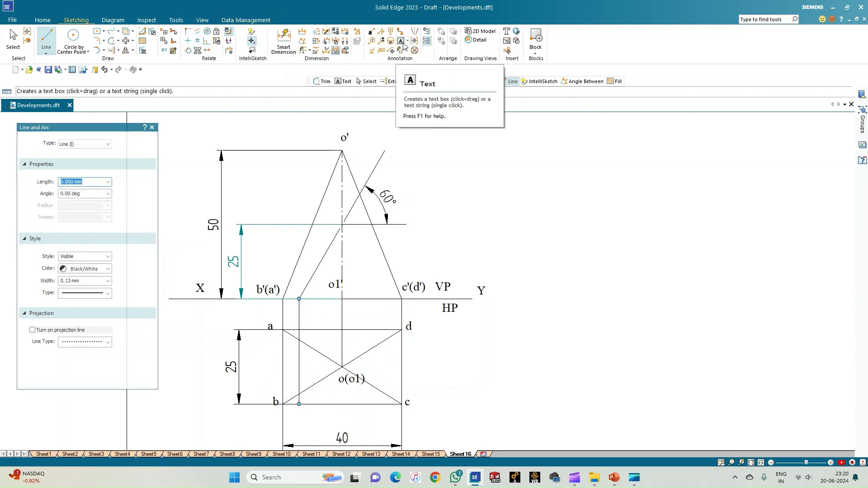
key(Escape)
- Label the projector's lower end on edge bc as 1 and the cutting line's foot on XY as 1'
key(t)
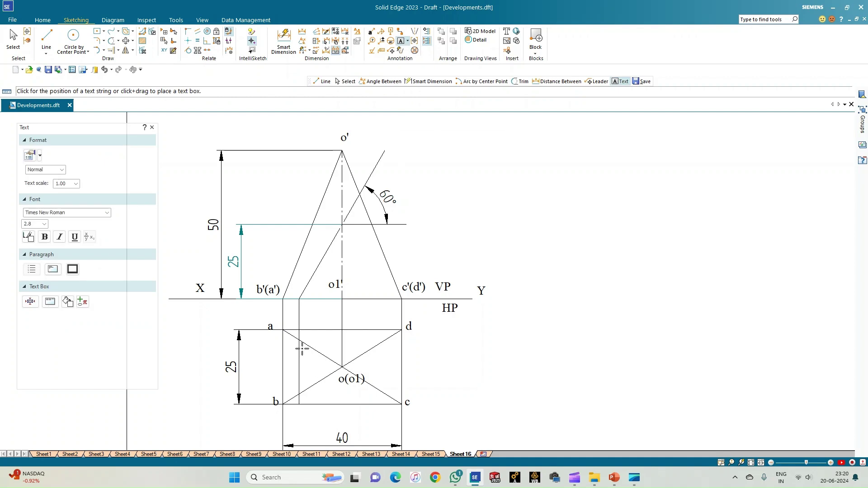
click(300, 405)
text(1)
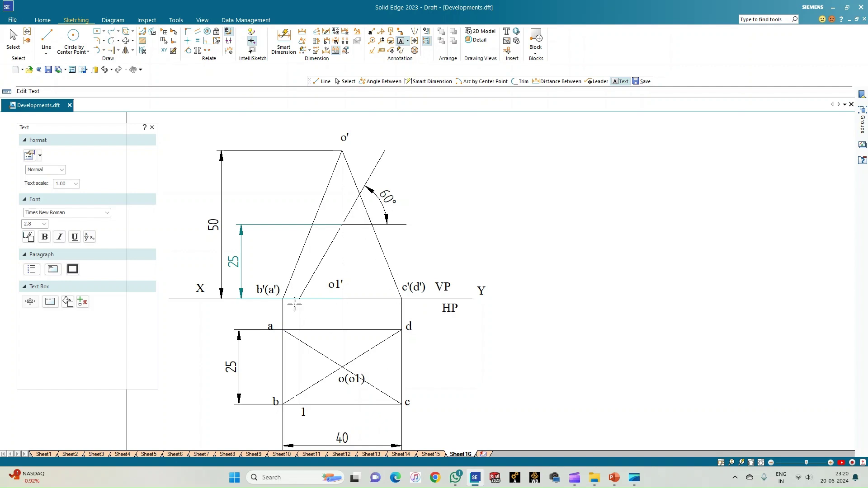
click(294, 284)
- Add labels 2 at c, 3 at d and 4 on edge ad, with 2', 3' and 4' at the cutting points in the front view
click(401, 397)
text(2)
click(408, 327)
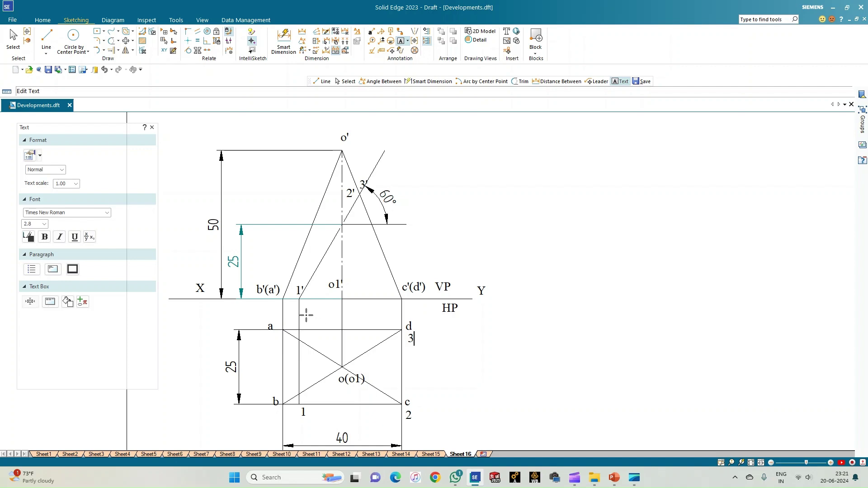
click(309, 287)
text(4')
- Outline the retained portion in the front view with 0.50 mm wide lines joining 2', c'(d') and 1'
click(46, 38)
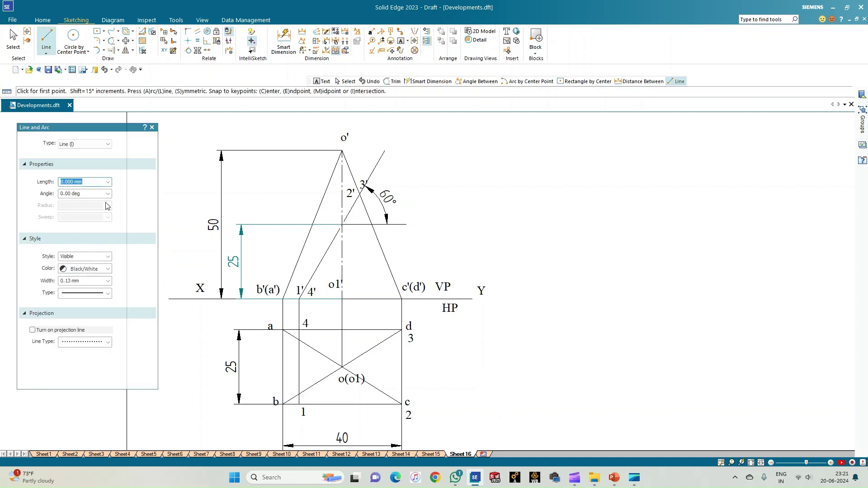
click(107, 281)
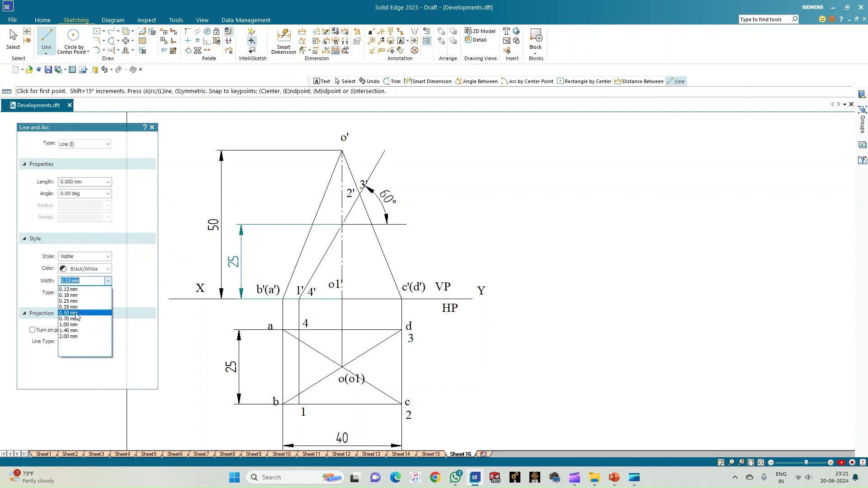
click(72, 313)
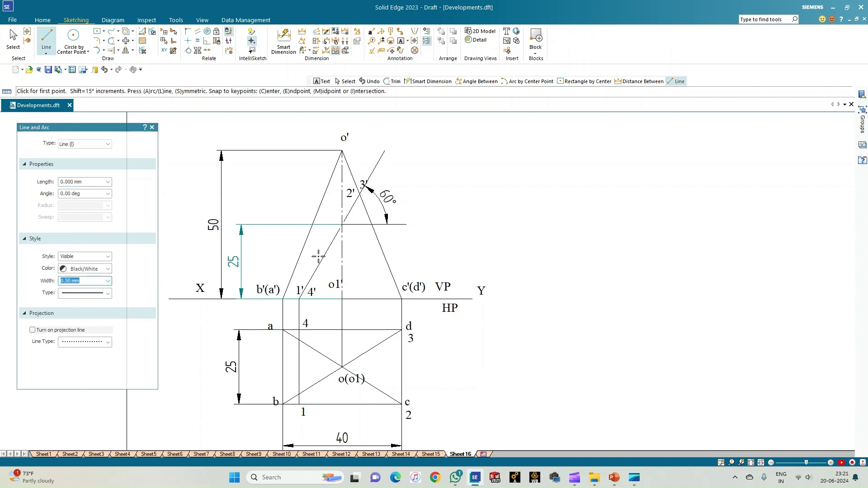
click(360, 194)
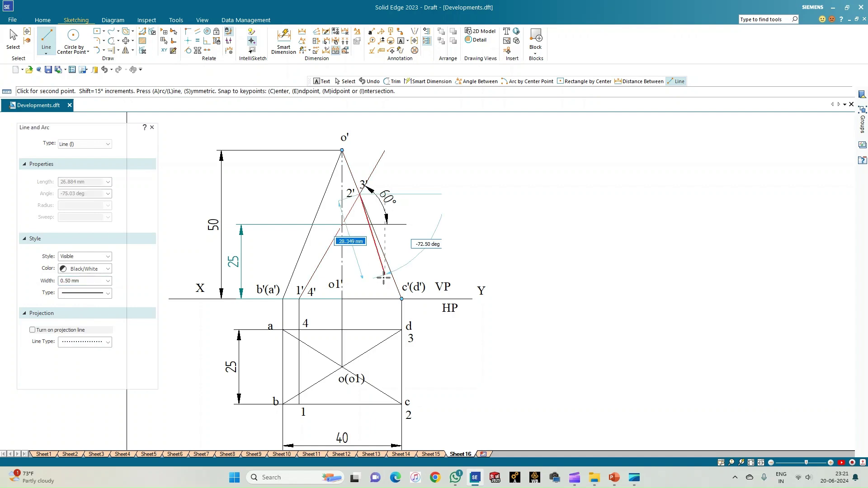
click(402, 298)
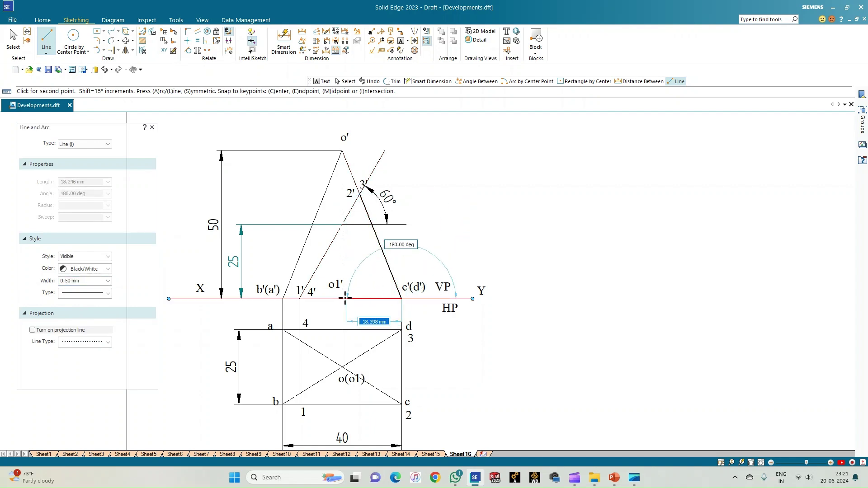
click(299, 299)
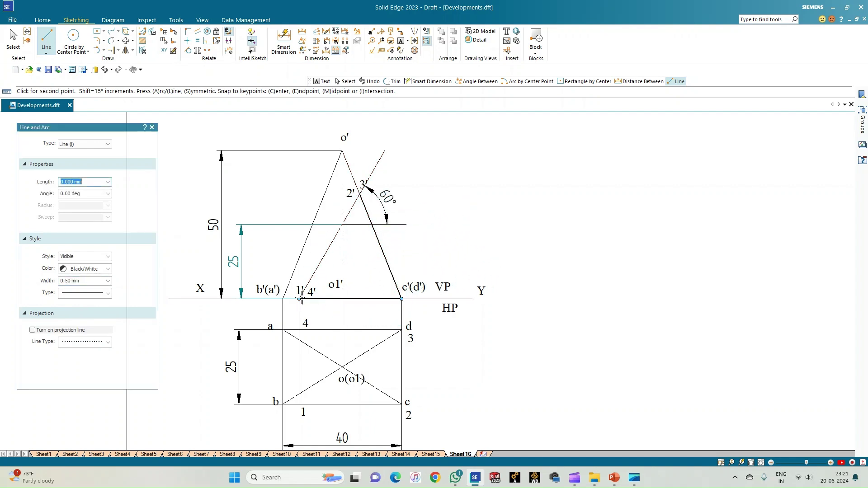
right_click(325, 293)
scroll(323, 298, up, 2)
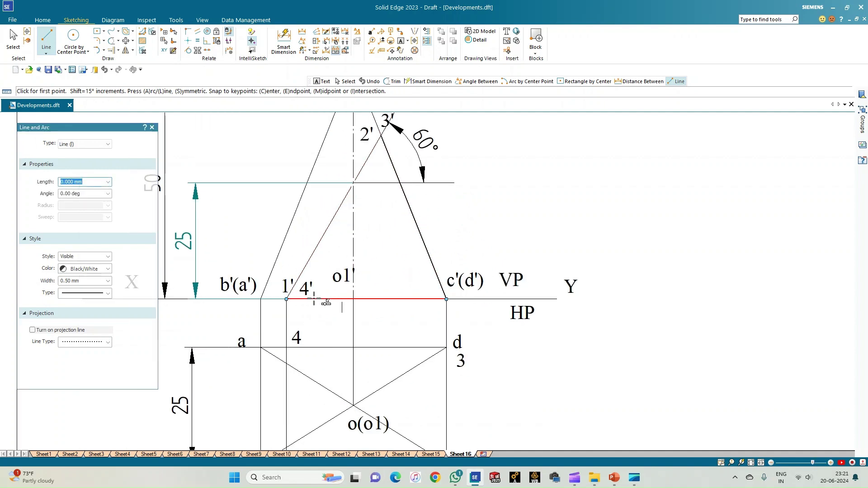
click(381, 135)
click(287, 299)
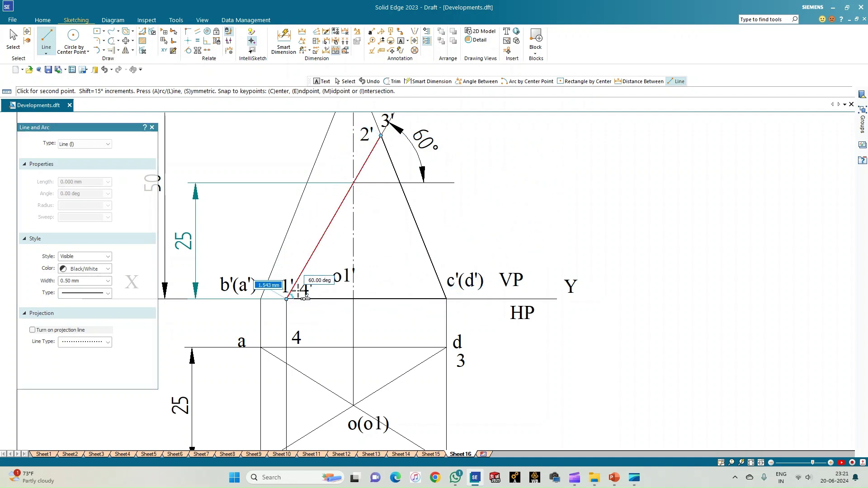
right_click(394, 260)
scroll(393, 267, down, 1)
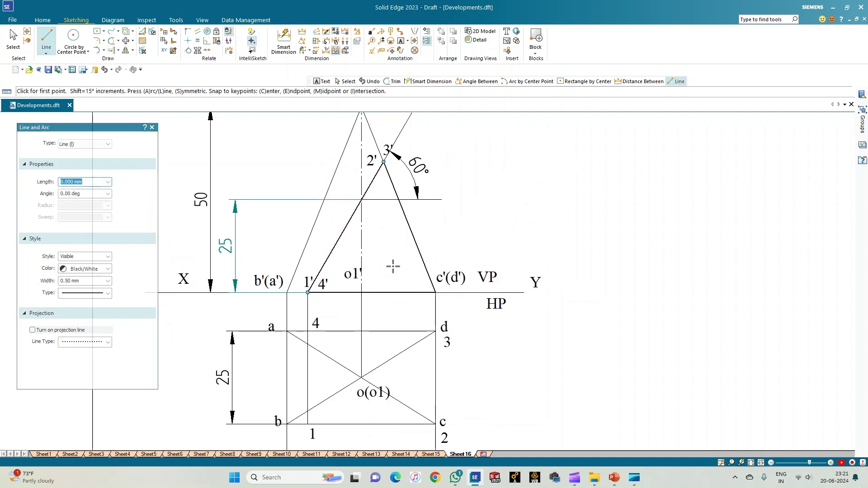
- Outline the retained base rectangle in the top view through points 4, 1, c and d with 0.50 mm wide lines
click(307, 331)
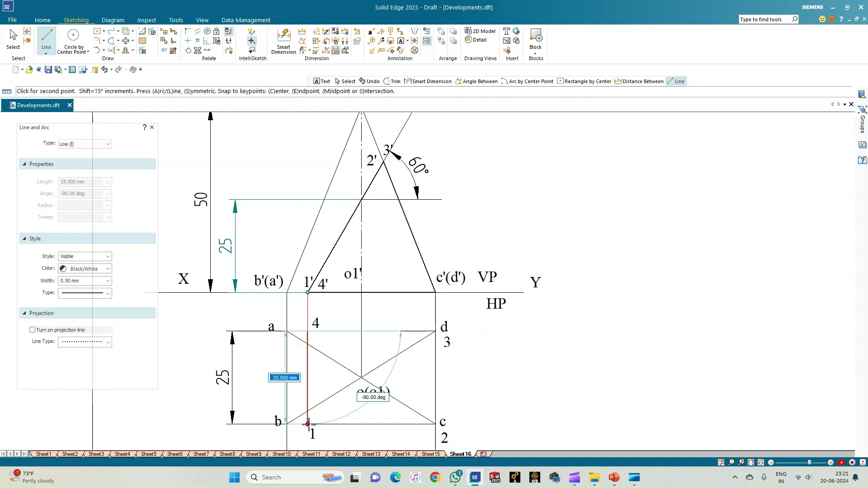
click(308, 424)
click(436, 424)
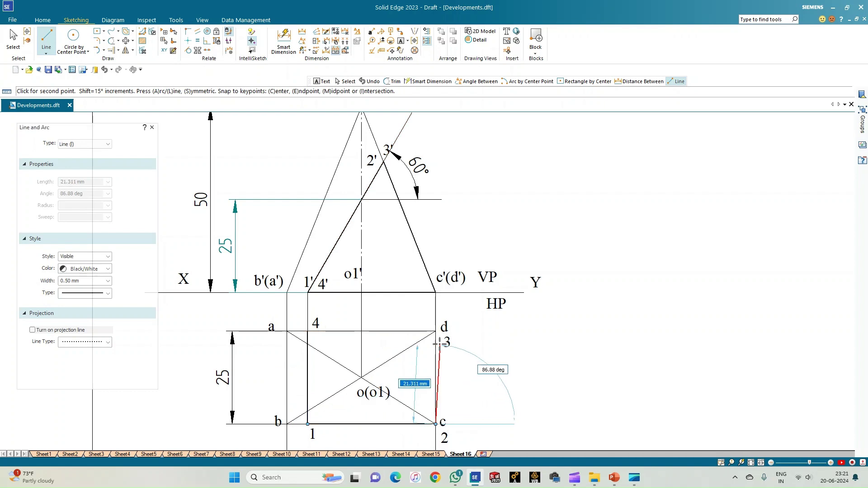
click(435, 331)
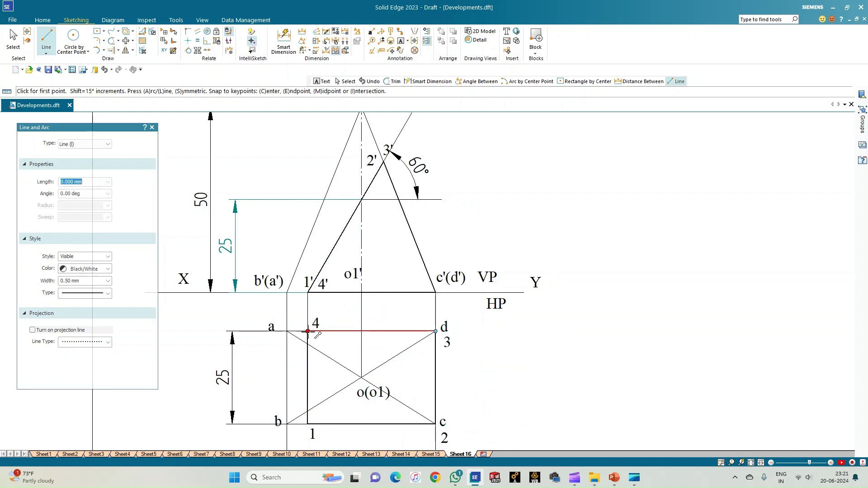
click(308, 332)
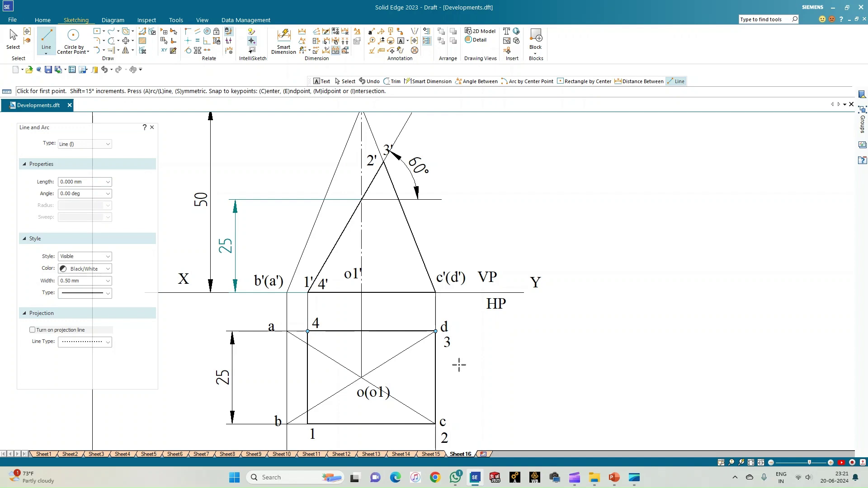
scroll(459, 365, down, 1)
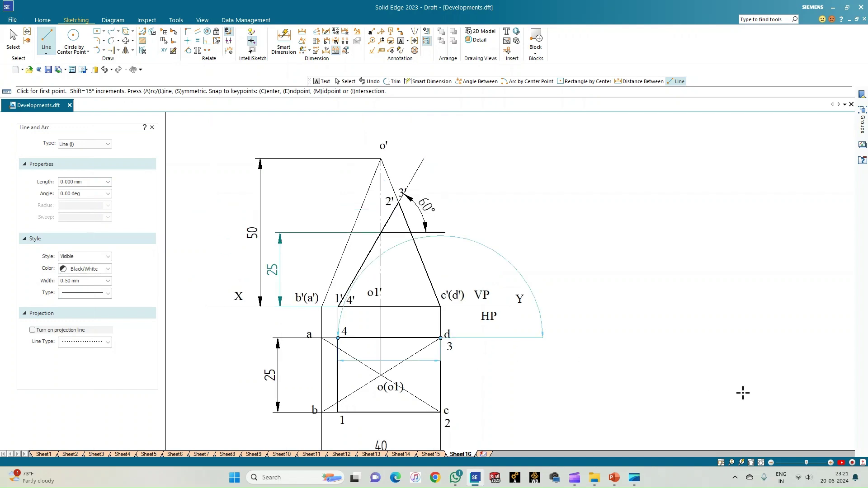
key(Escape)
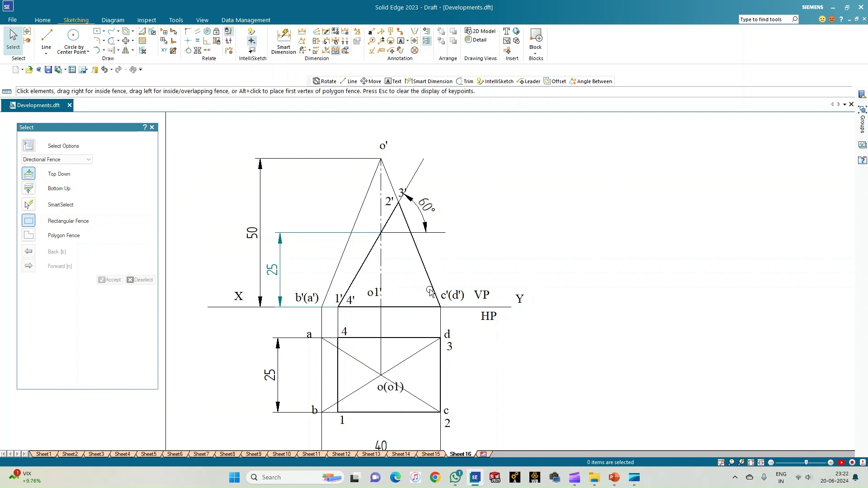
- Shift the o(o1) label slightly left and down so it sits beneath the diagonals' intersection in the top view
click(374, 392)
drag(374, 392, 361, 396)
click(511, 380)
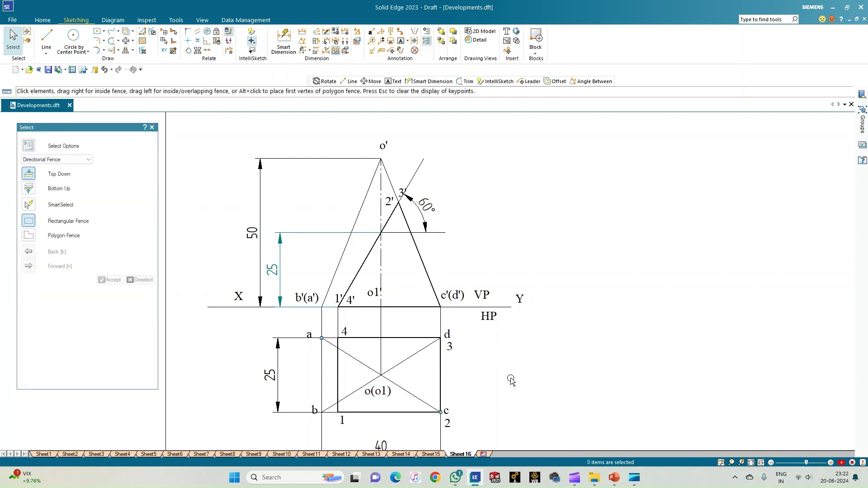
- Draw a 0.13 mm wide horizontal line from o(o1) rightward, extending past edge cd in the top view
click(46, 39)
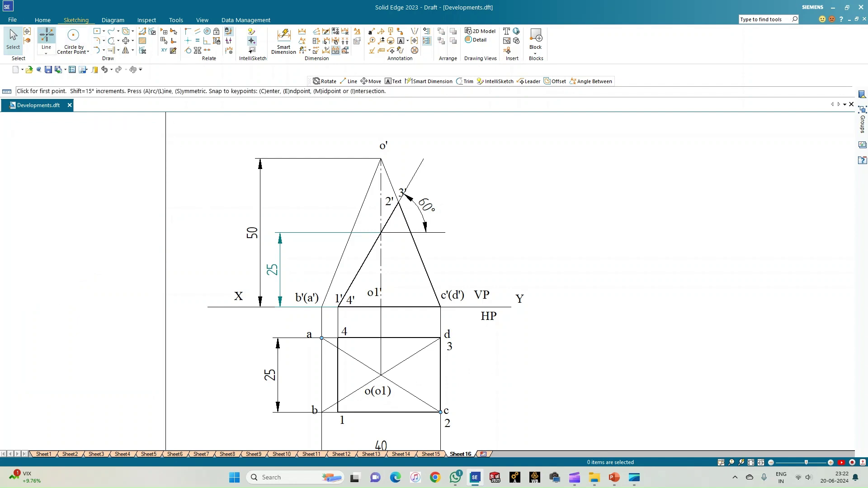
click(107, 281)
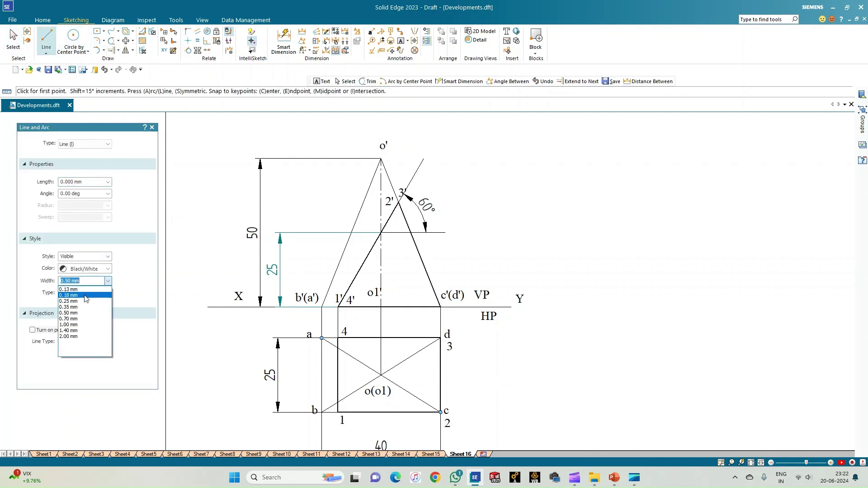
click(74, 289)
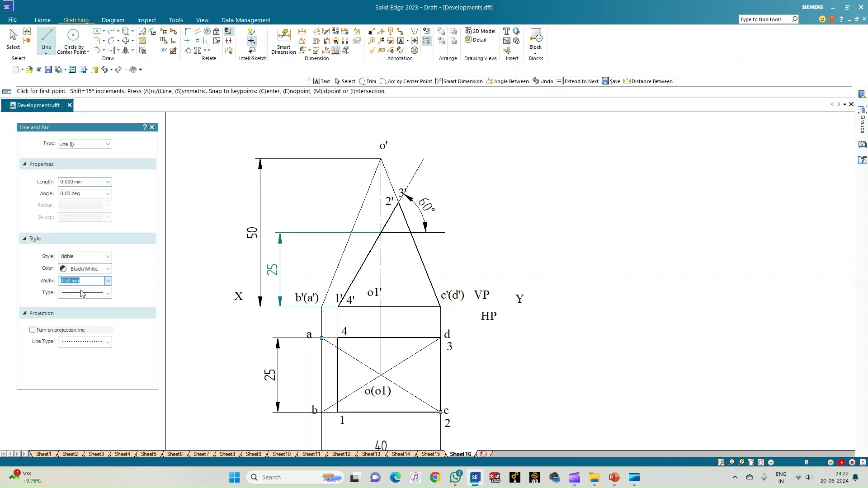
click(382, 376)
click(518, 375)
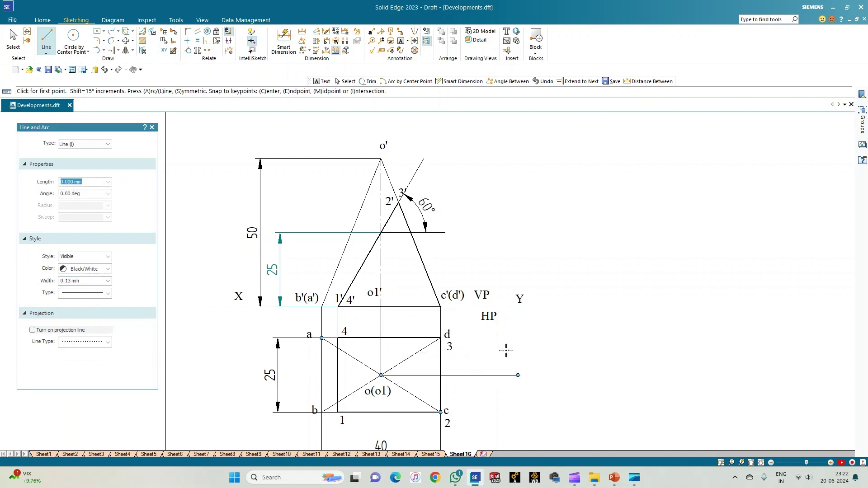
- Draw an arc centred at o(o1) from corner c up to the horizontal line in the top view
click(104, 51)
click(119, 80)
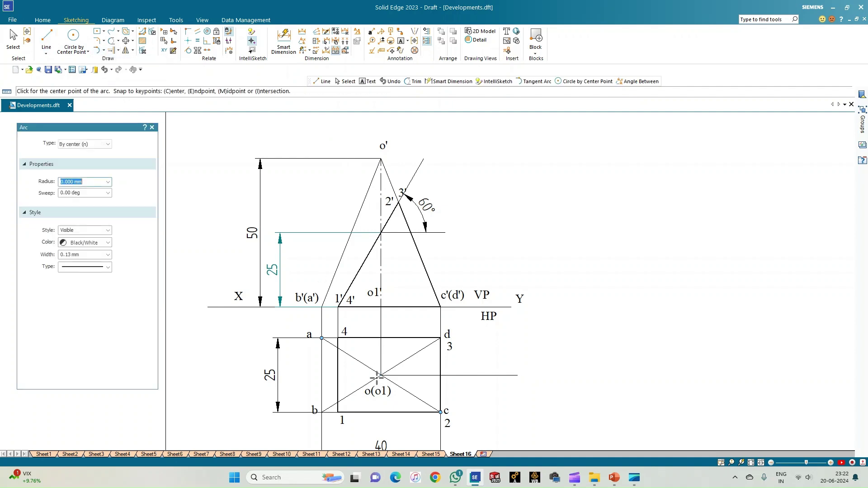
click(441, 338)
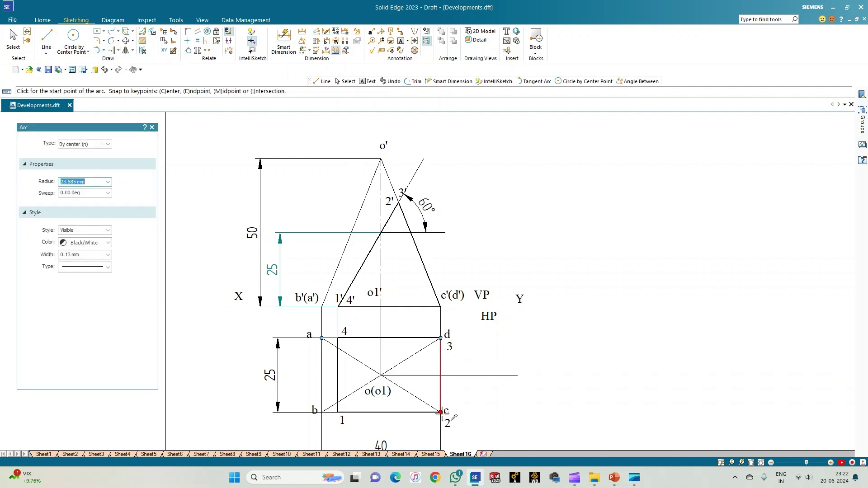
click(441, 412)
click(461, 377)
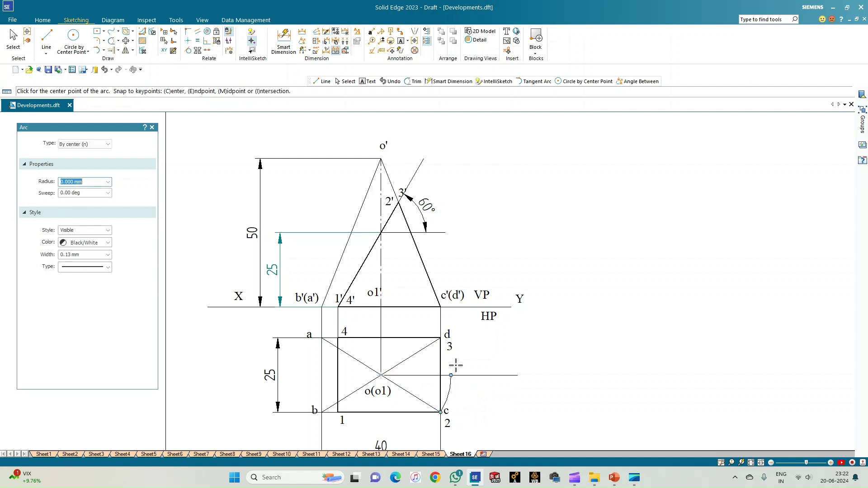
- Draw a vertical line from the arc's upper end in the top view to the XY line, continuing with a true-length line to o'
click(46, 36)
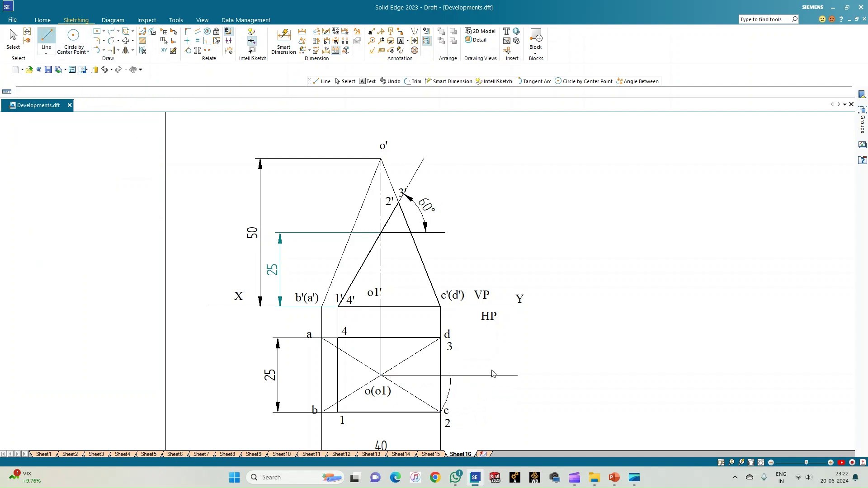
click(451, 375)
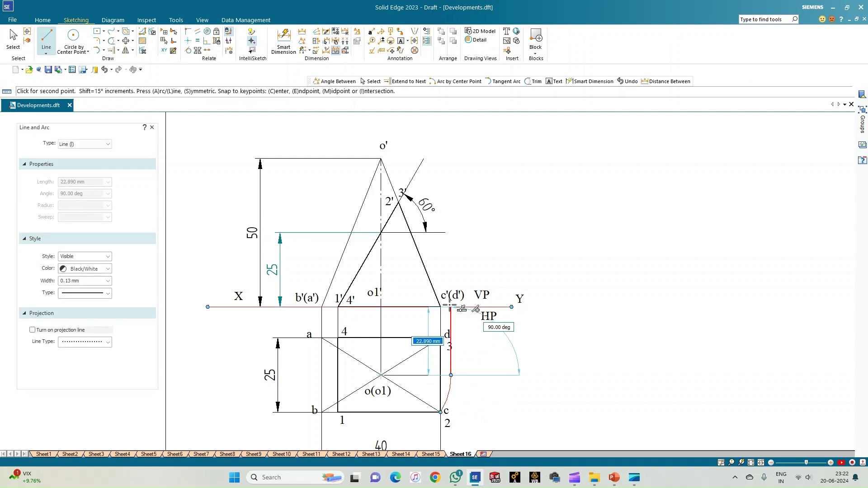
click(451, 308)
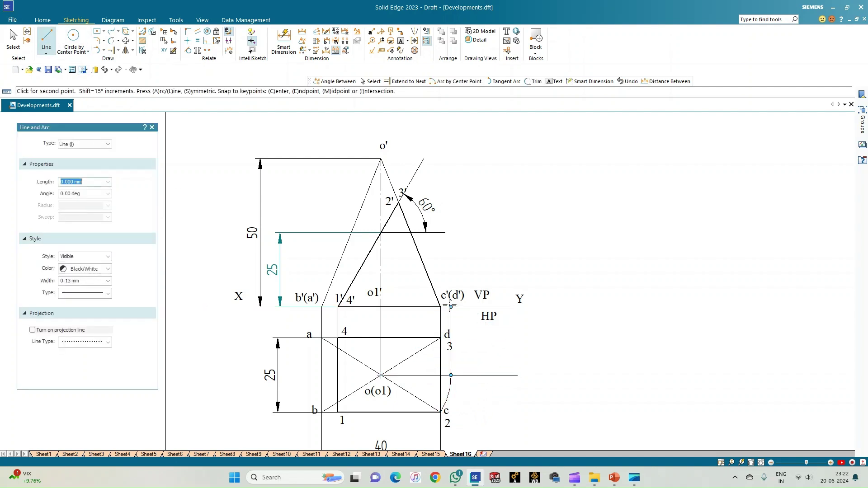
click(381, 159)
- Add an aligned dimension to the true-length line from o' to XY, placed to the right of the front view
click(284, 39)
click(429, 260)
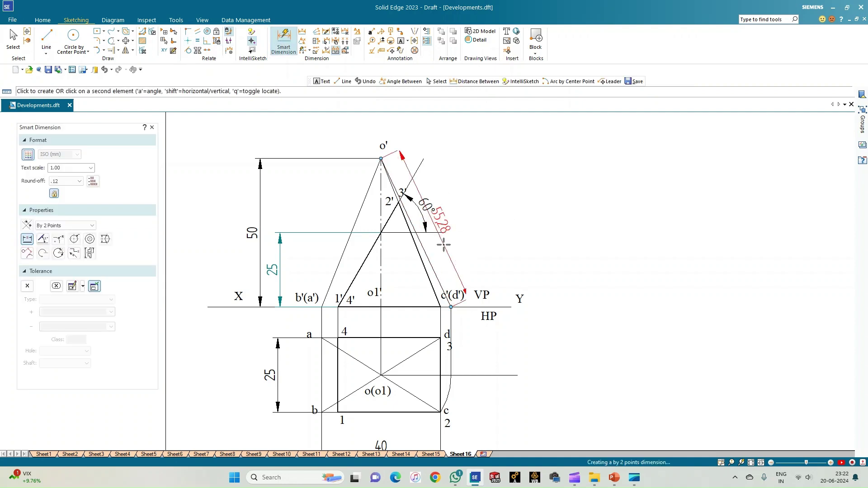
click(473, 222)
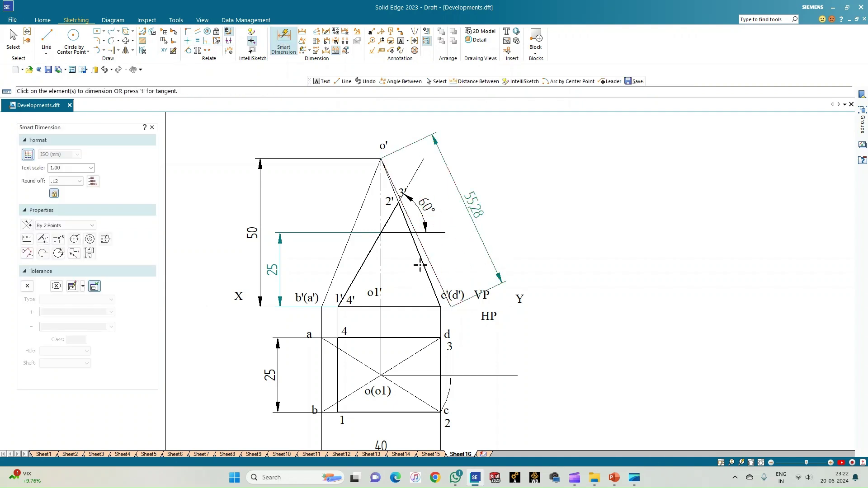
- Label the arc's end on the horizontal line as c1 and the foot of the true-length line as c1'
click(493, 375)
click(400, 40)
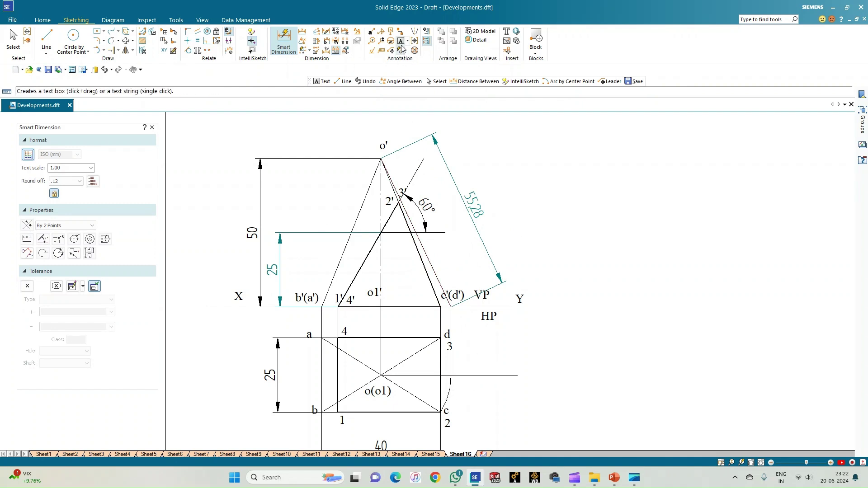
click(453, 376)
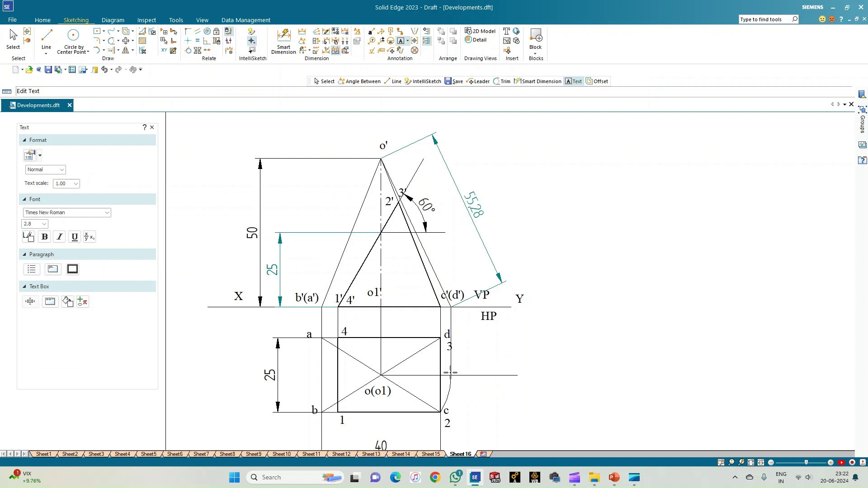
click(463, 285)
click(13, 38)
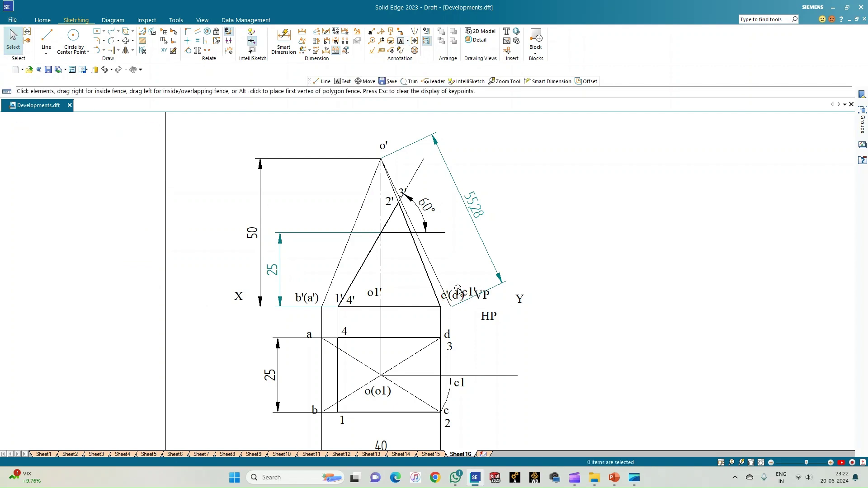
- Shift the c'(d') label left of its corner and position the c1' label just above XY beside the true-length line's foot
click(449, 283)
mouse_move(449, 283)
mouse_down()
mouse_move(421, 290)
mouse_move(458, 293)
mouse_up()
click(470, 289)
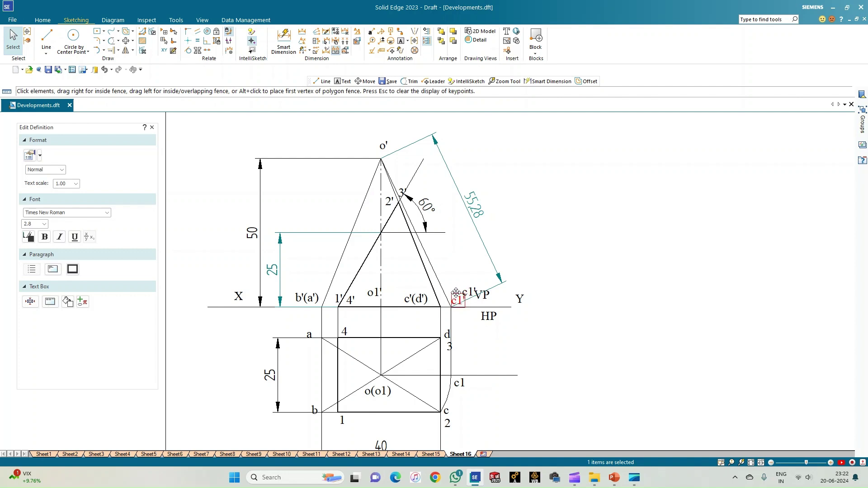
click(593, 265)
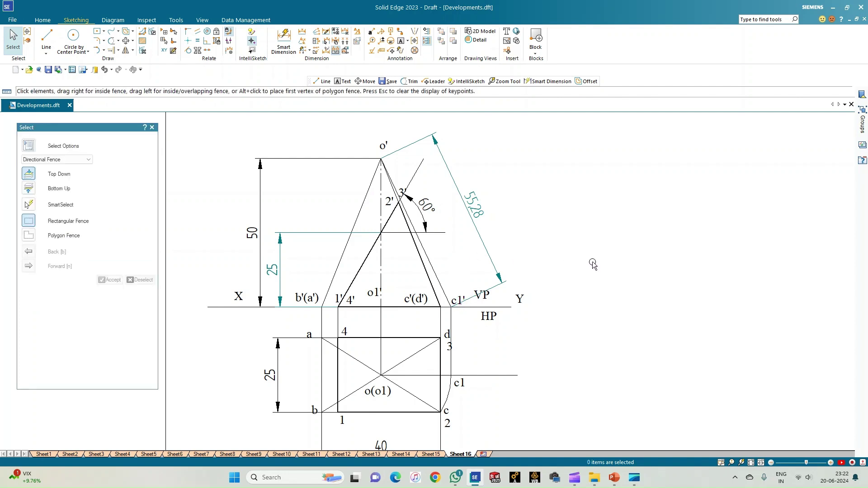
- Draw a 55.28 mm radius arc sweeping about 179° in the empty area right of the views, as the development's base arc
key(ctrl+shift+f)
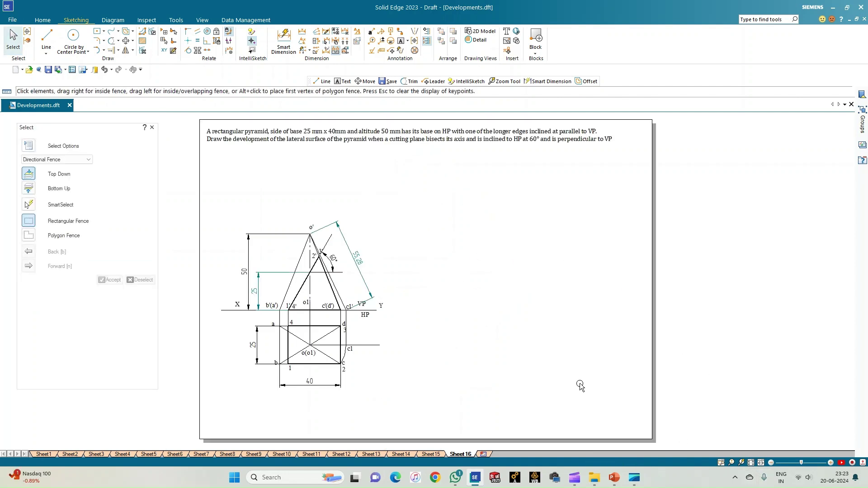
scroll(479, 348, up, 1)
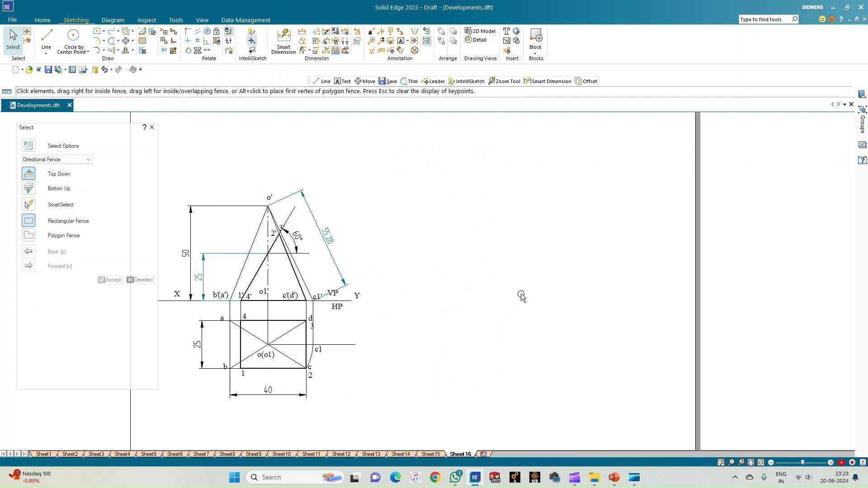
click(106, 52)
click(126, 86)
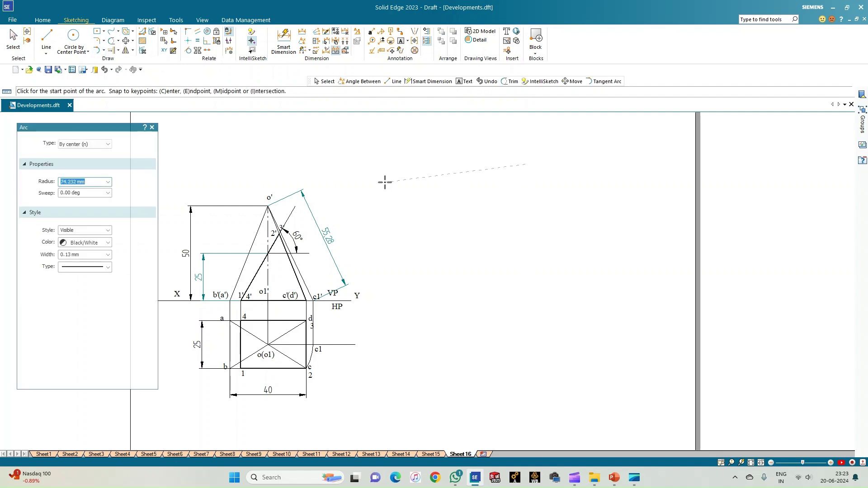
text(55.28)
key(Return)
click(385, 182)
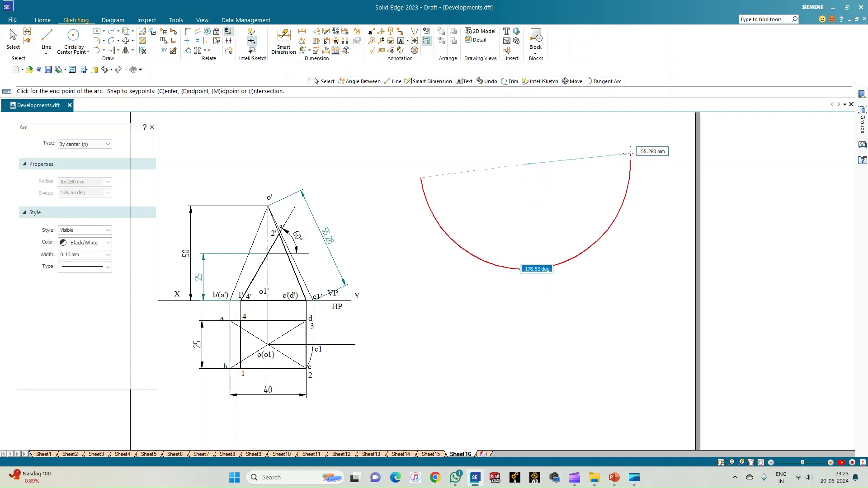
click(631, 153)
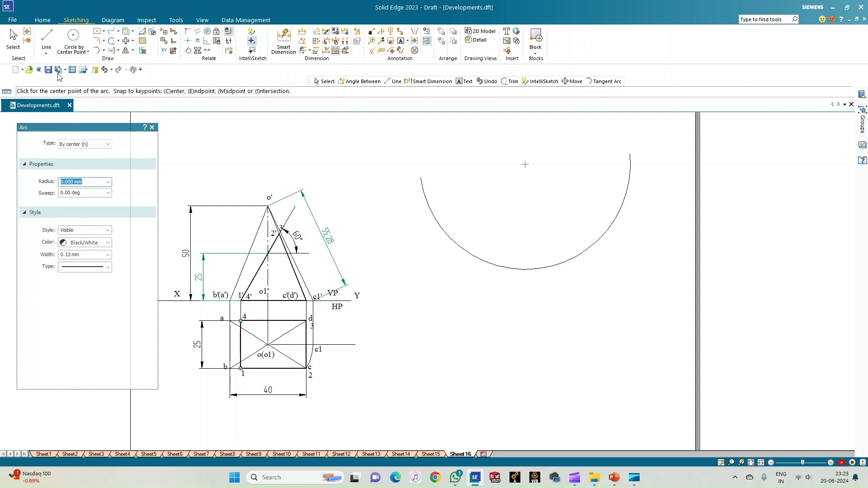
- Draw a straight line from the left end of the development arc to its centre
click(46, 36)
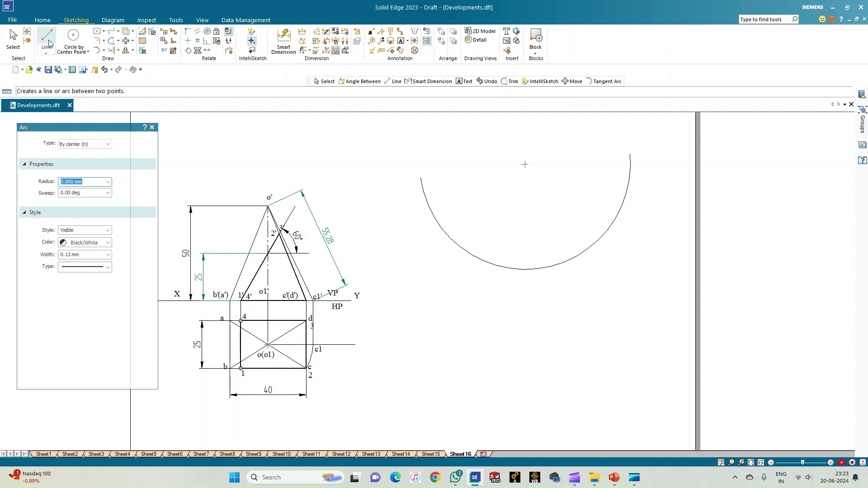
click(421, 177)
click(525, 165)
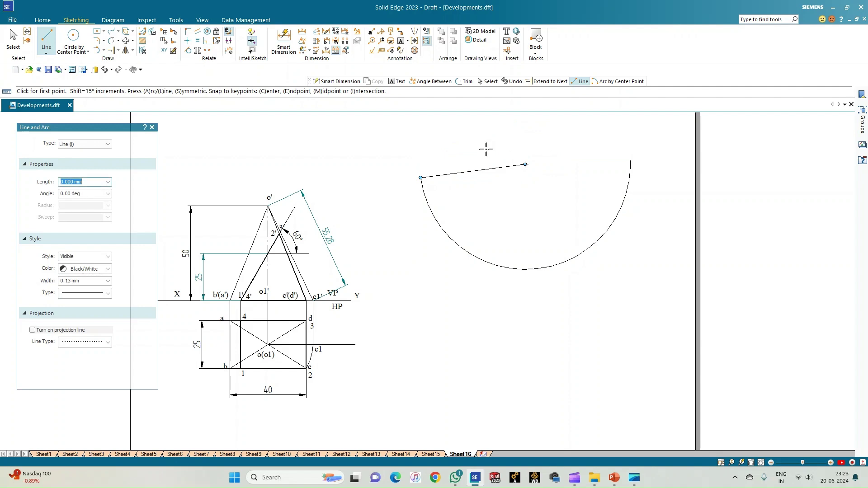
- Mark the first two base edges on the development arc from its left end with successive cutting arcs of 25 mm and 40 mm radius
click(104, 50)
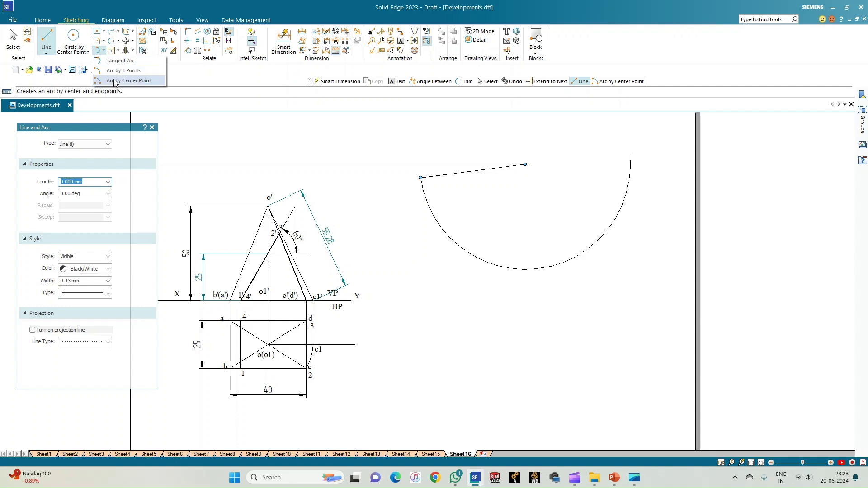
click(128, 80)
click(421, 177)
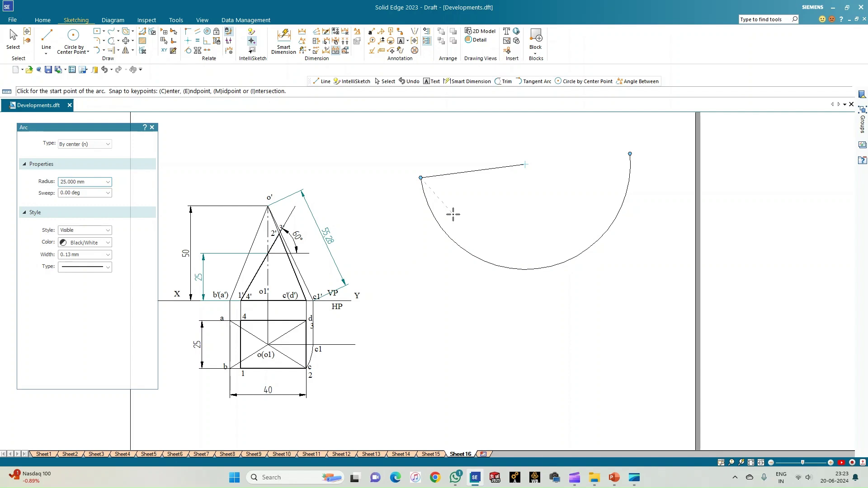
click(452, 213)
click(424, 235)
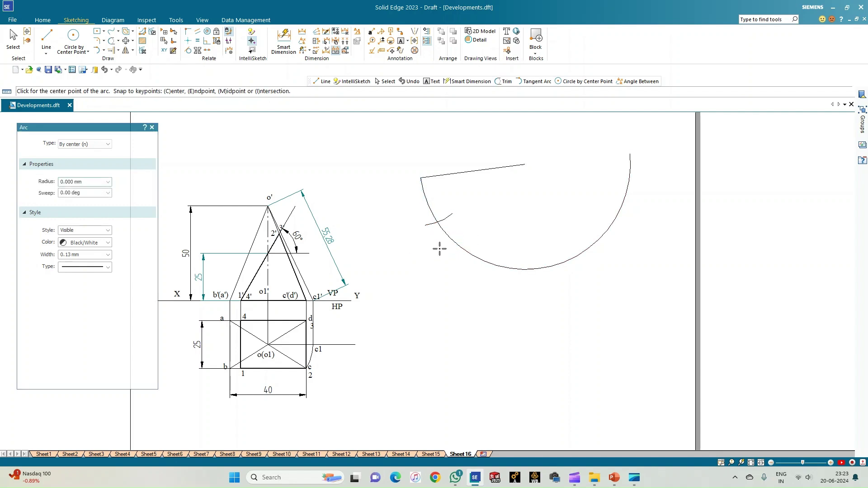
click(439, 223)
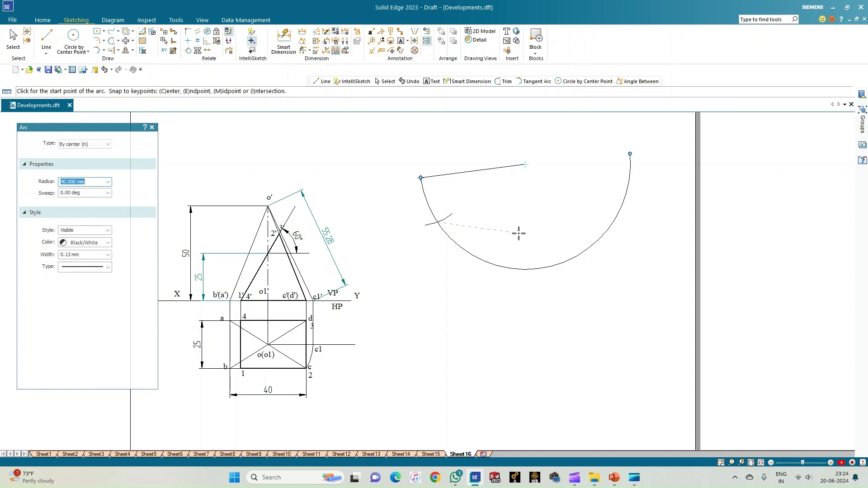
click(519, 233)
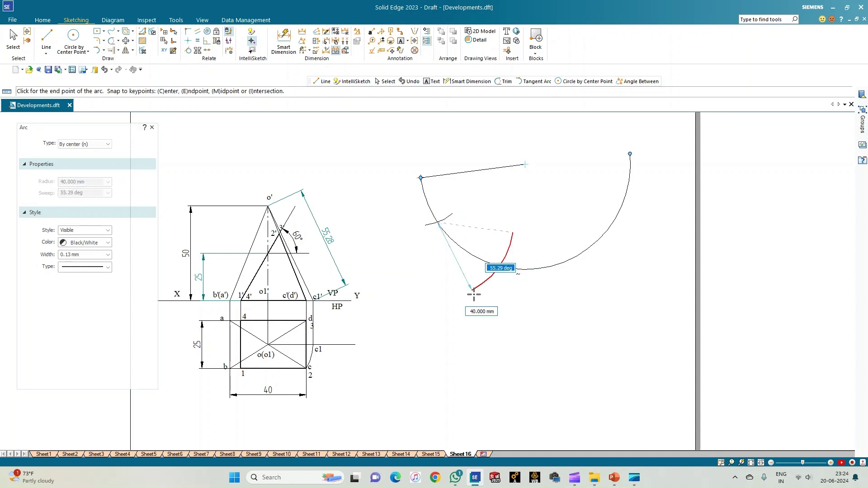
click(501, 276)
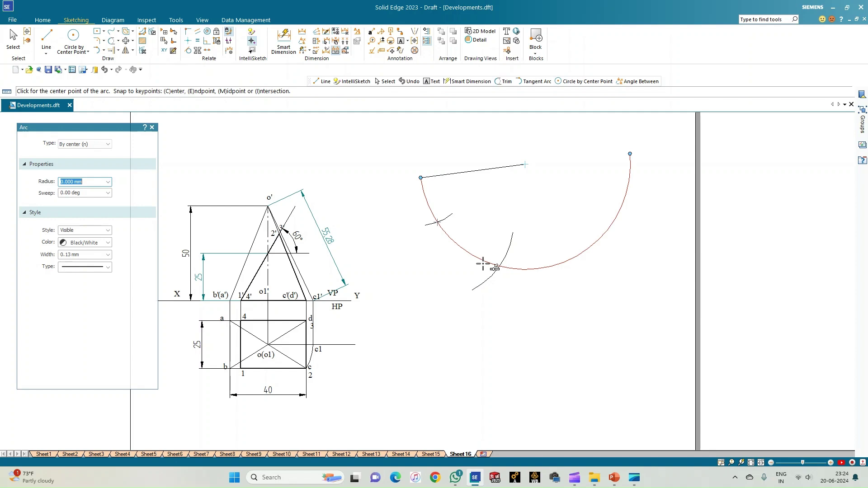
- Mark the remaining two base edges from the 40 mm arc's intersection with successive cutting arcs of 25 mm and 40 mm radius
click(499, 266)
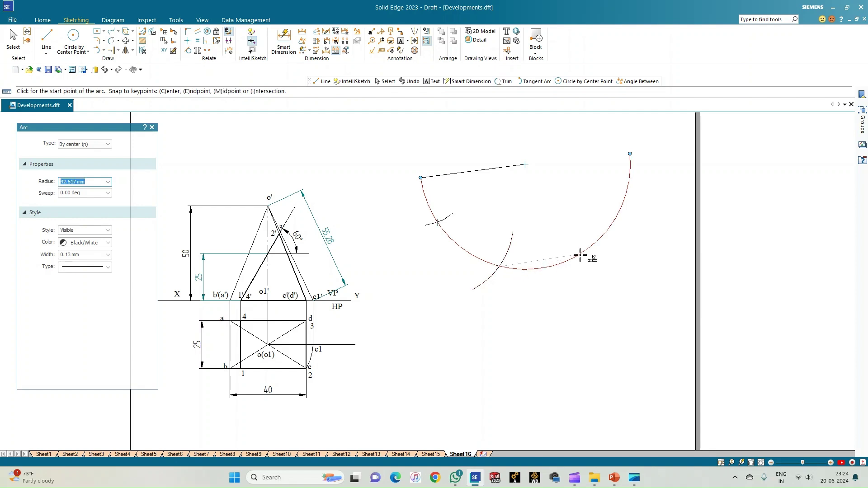
text(25)
click(548, 261)
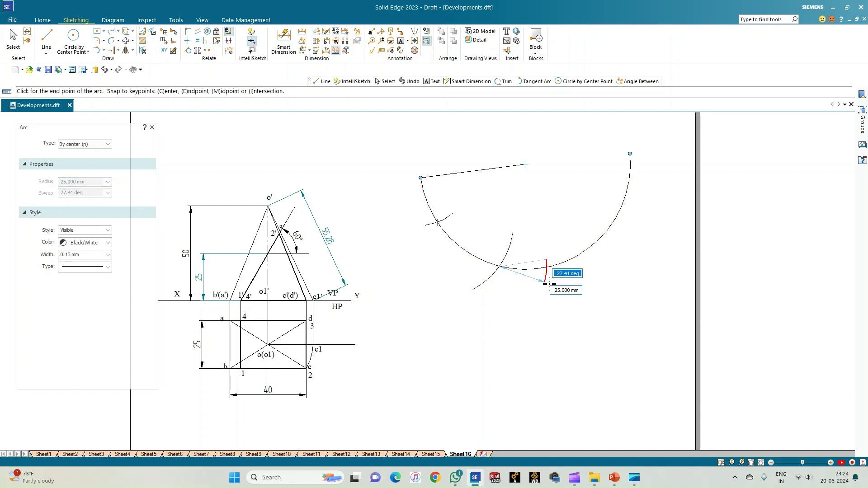
click(546, 283)
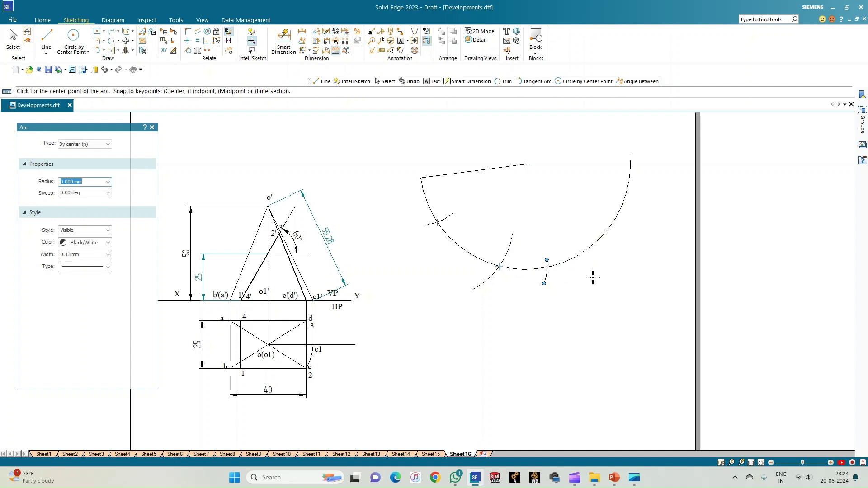
click(547, 266)
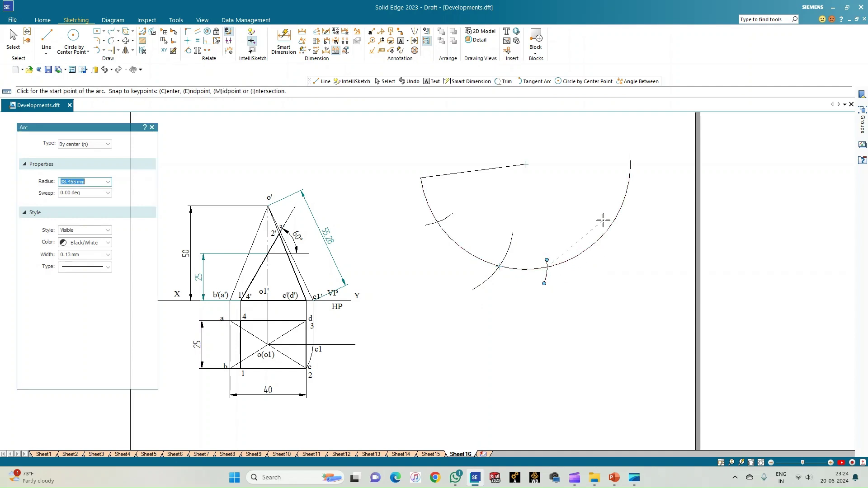
click(605, 219)
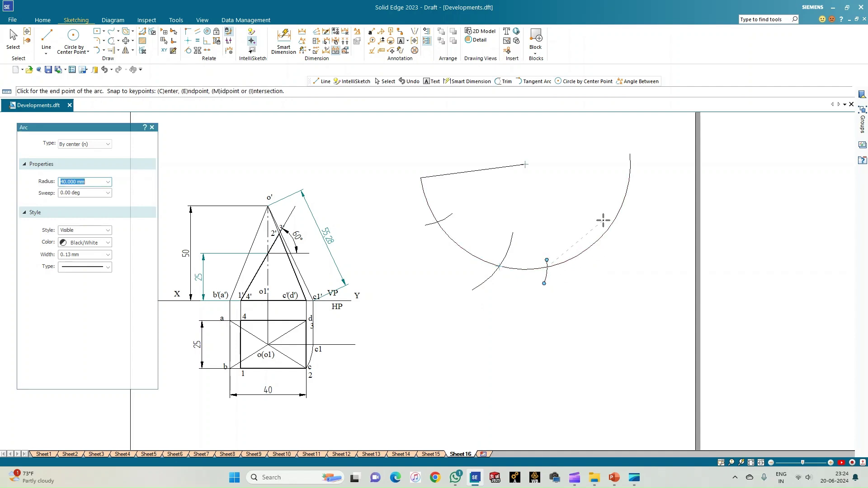
click(621, 247)
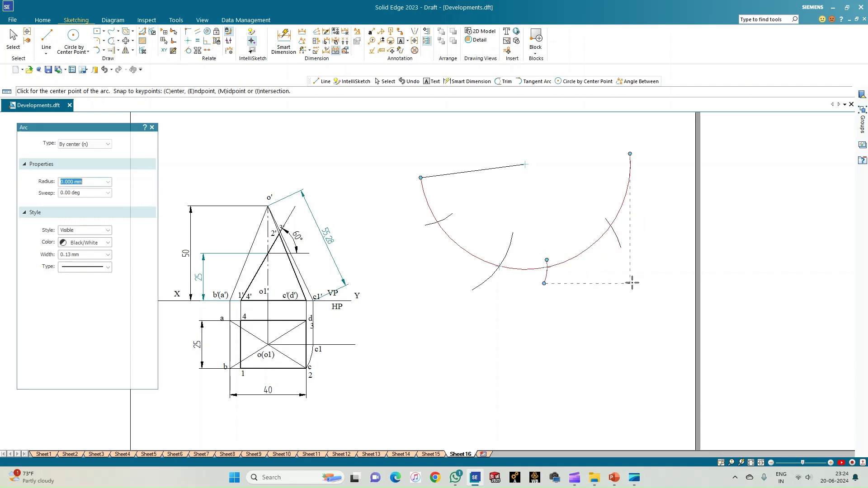
- Draw straight lines joining the development arc's centre to each of the four cutting-arc intersections, as the pyramid's slant edges
click(46, 39)
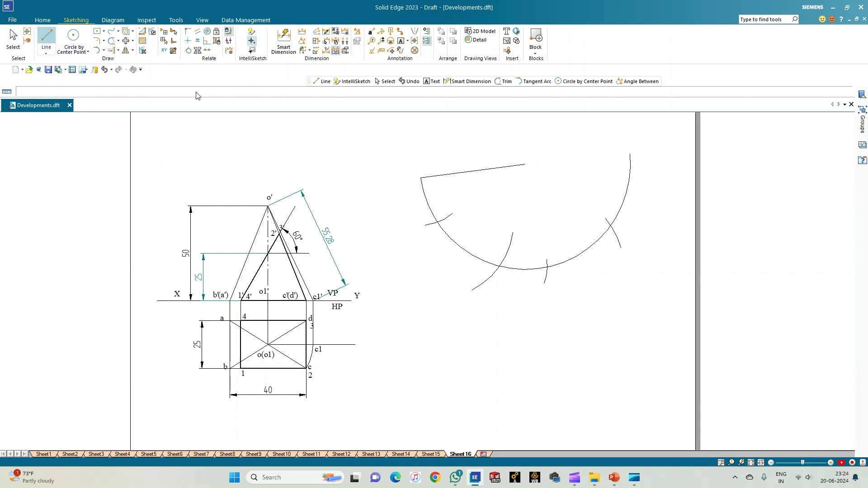
click(437, 222)
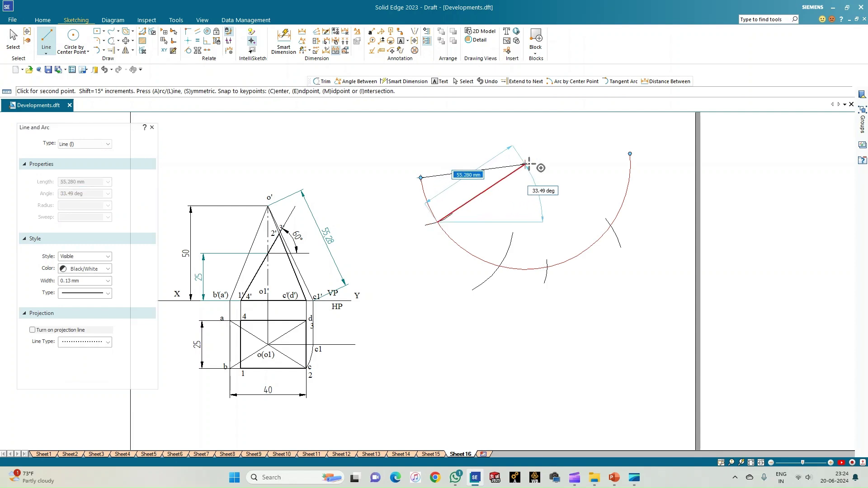
click(525, 164)
click(525, 164)
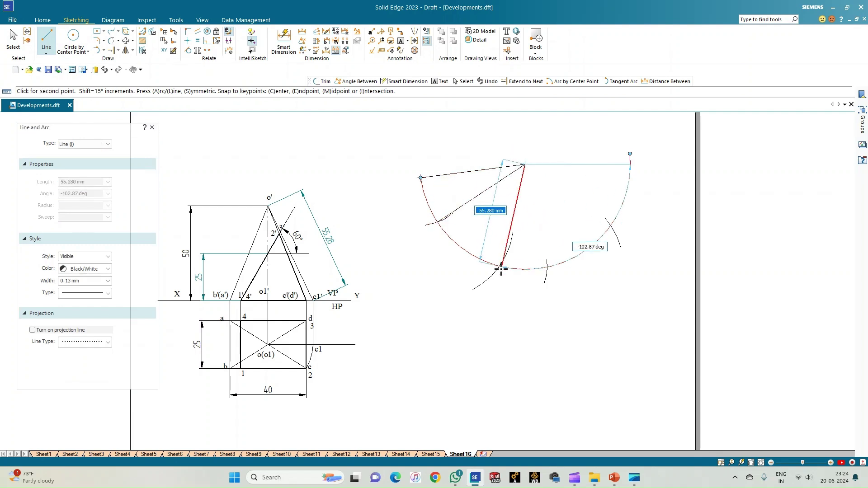
click(500, 266)
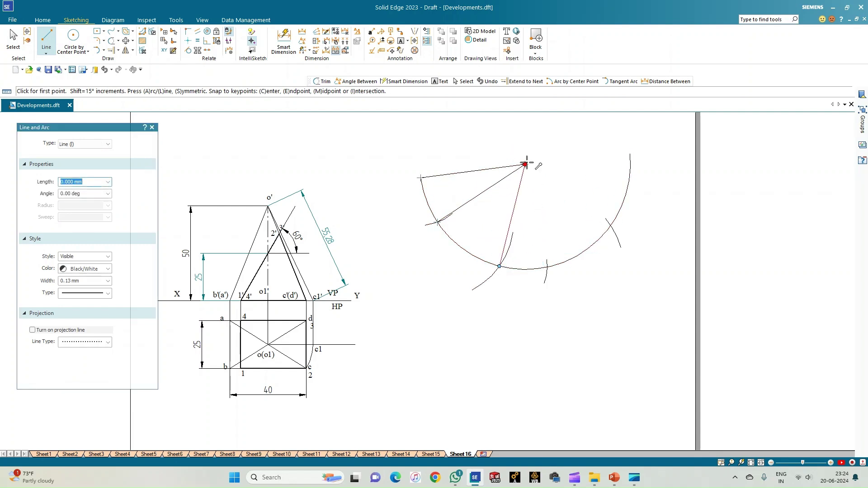
click(525, 164)
click(547, 267)
right_click(574, 248)
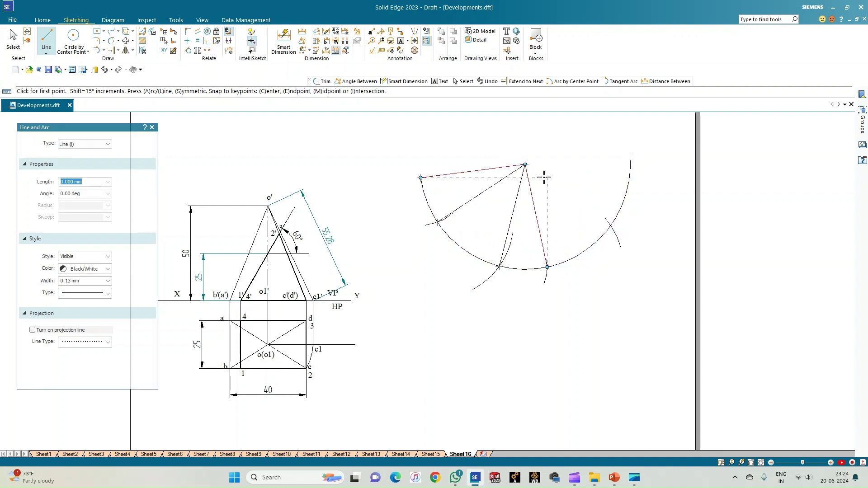
click(525, 164)
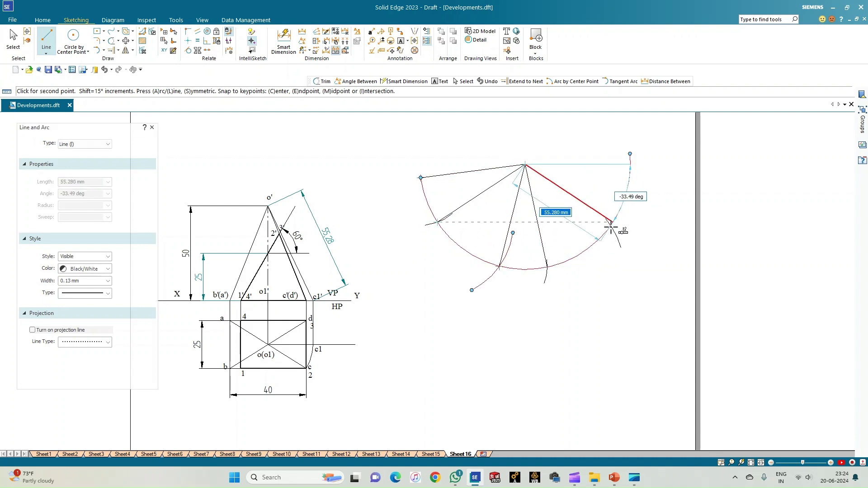
scroll(611, 227, up, 3)
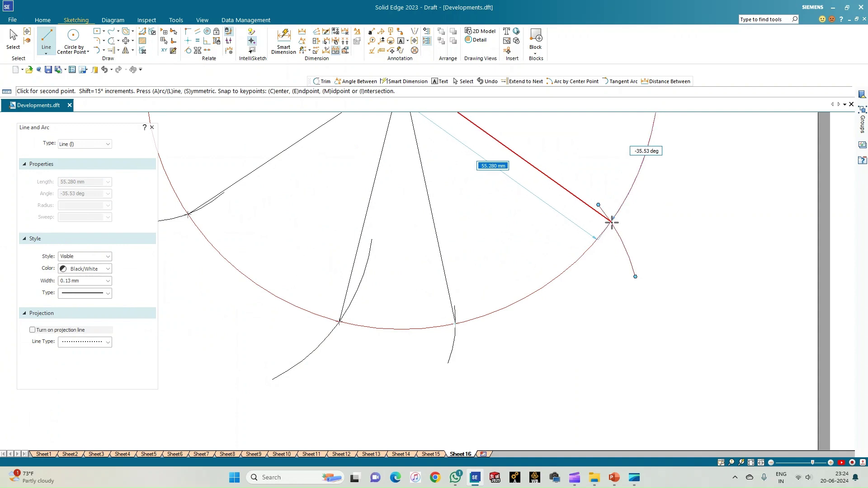
click(610, 222)
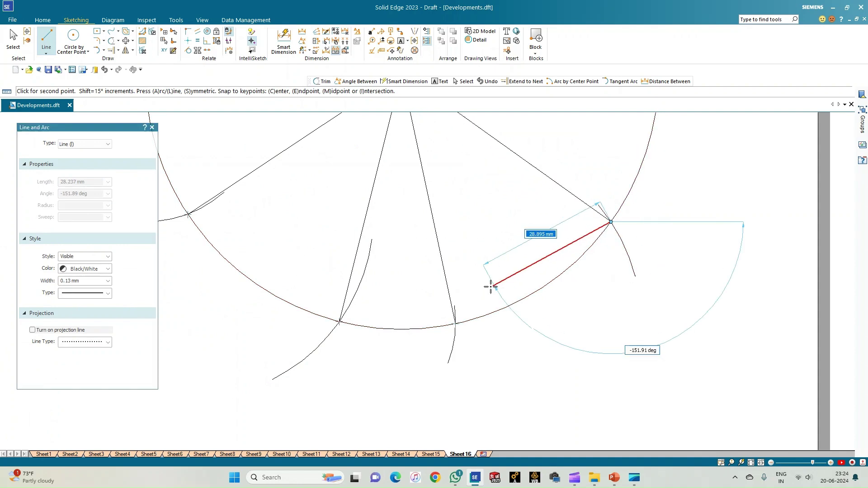
- Draw the straight 40 mm and 25 mm base edges joining the last three marked points on the development arc
click(456, 323)
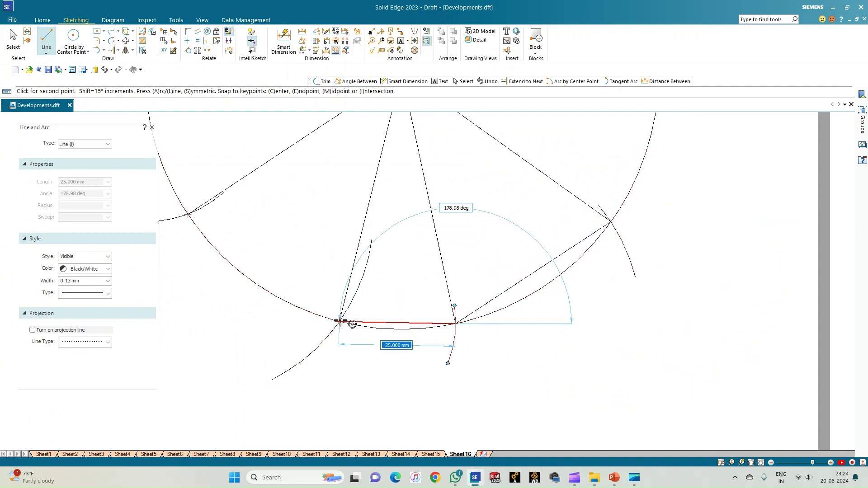
click(340, 322)
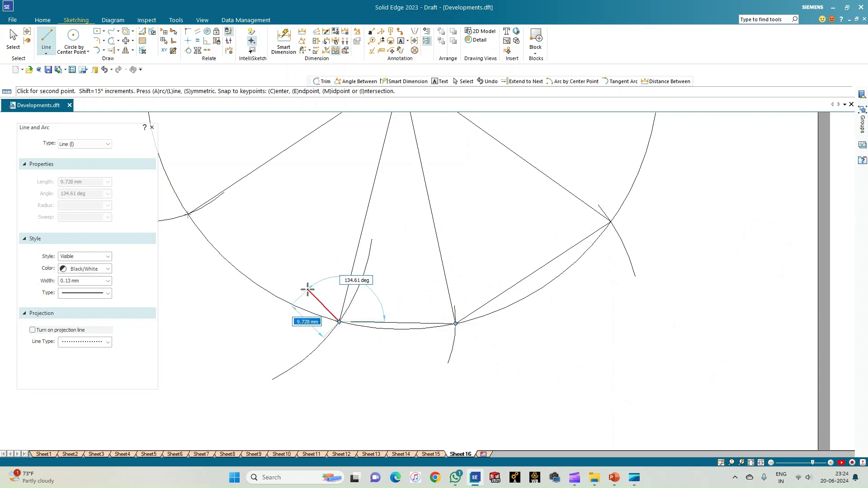
key(Escape)
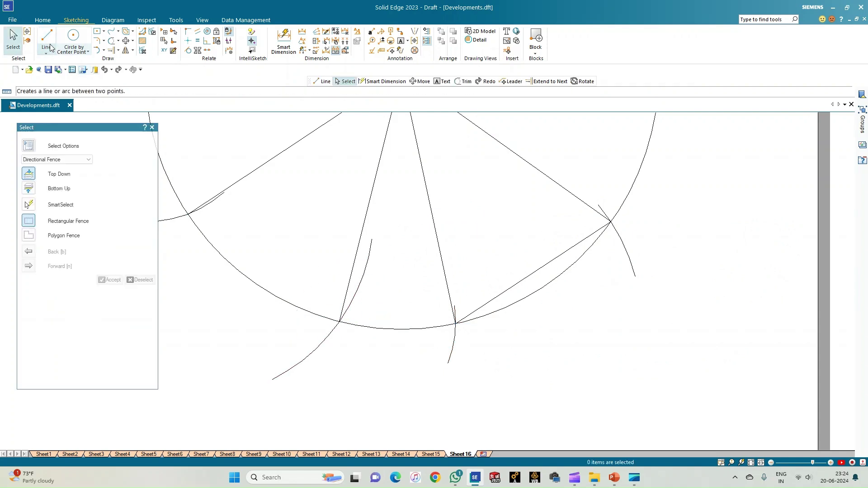
key(l)
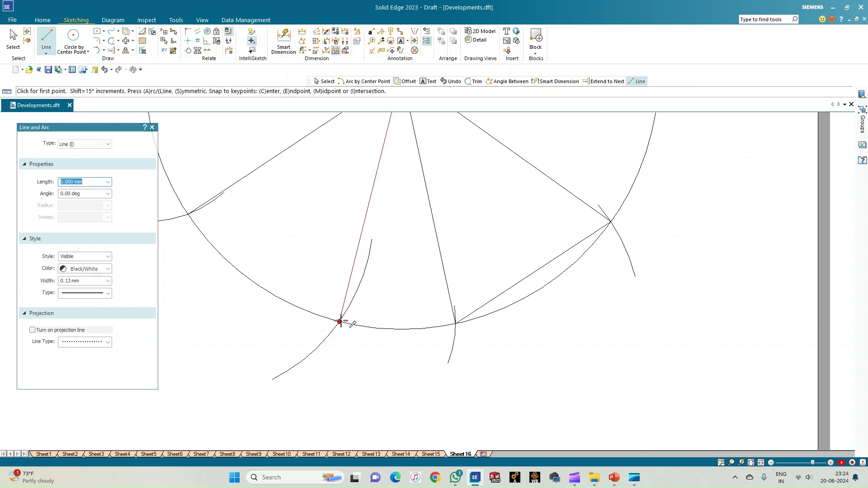
click(339, 322)
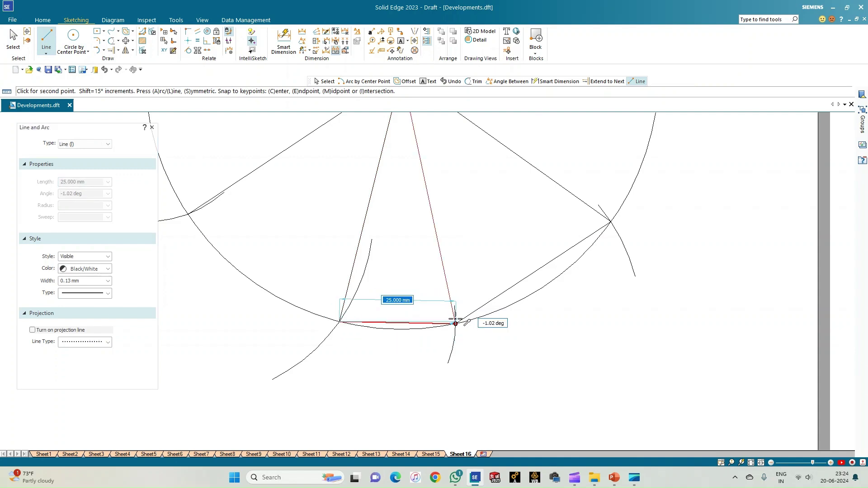
click(455, 323)
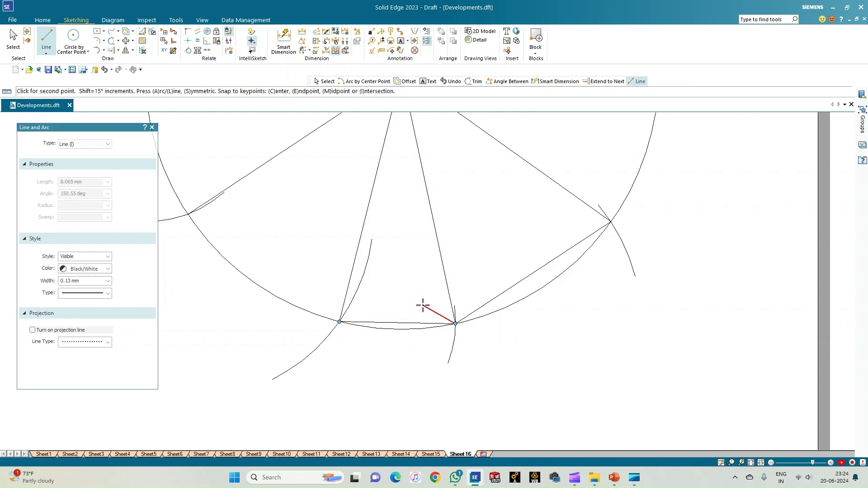
- Draw the remaining 40 mm and 25 mm base edges as chords back to the left end of the development arc
click(340, 320)
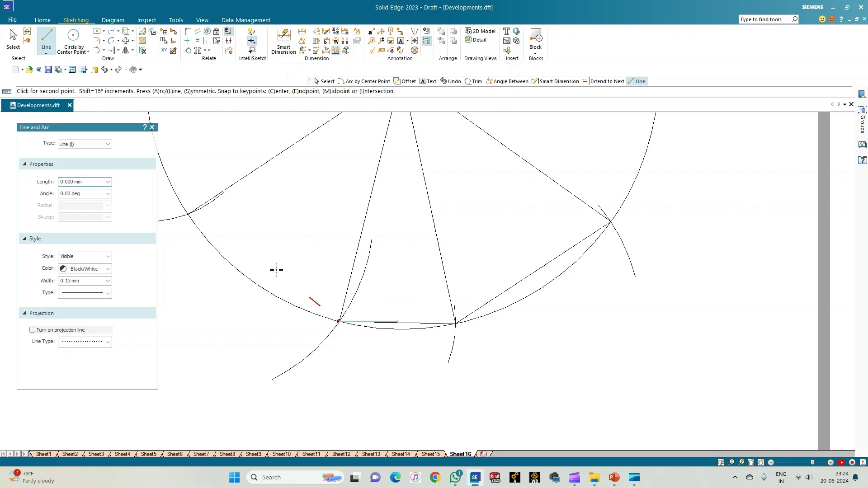
click(188, 214)
scroll(194, 217, down, 2)
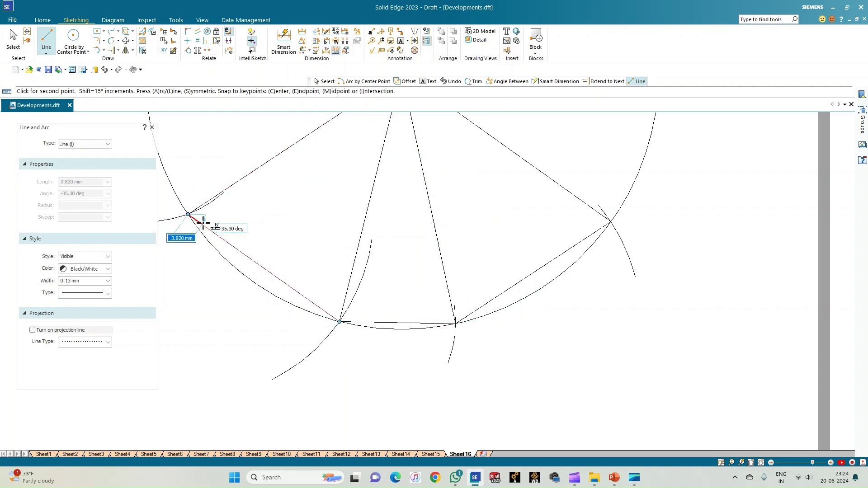
click(168, 148)
right_click(207, 187)
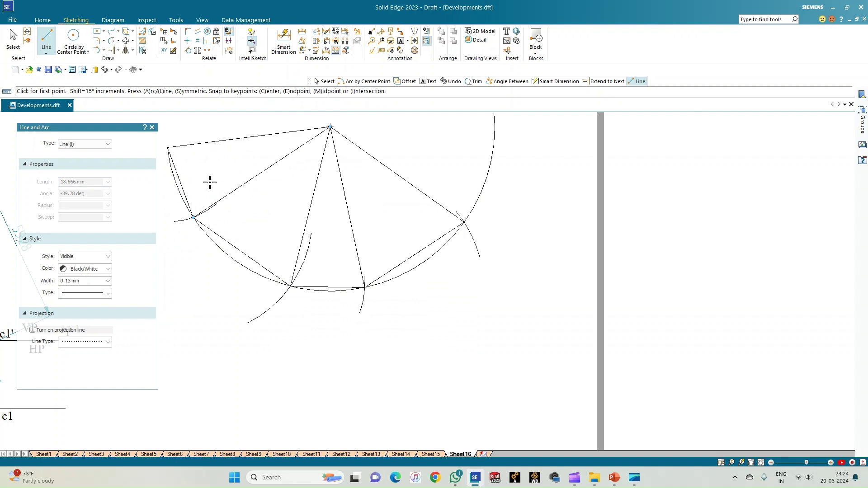
- Dimension the development's first two base edges from the left and its rightmost slant edge
click(283, 41)
click(182, 184)
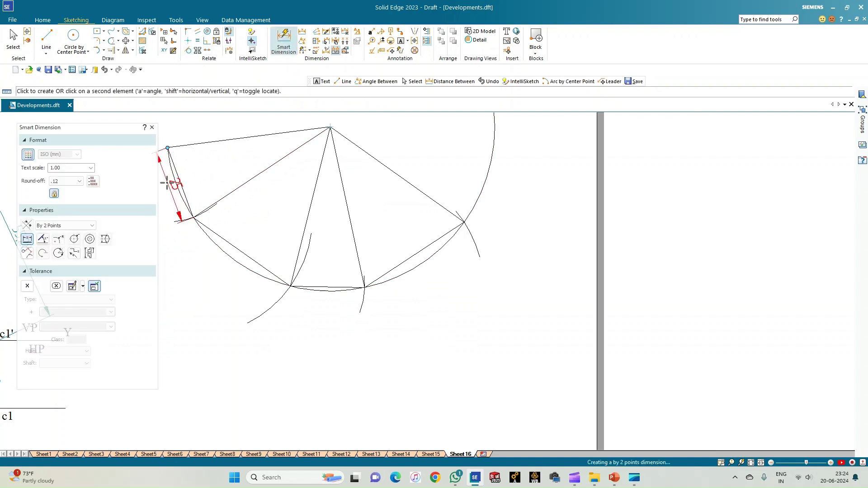
click(174, 202)
click(227, 240)
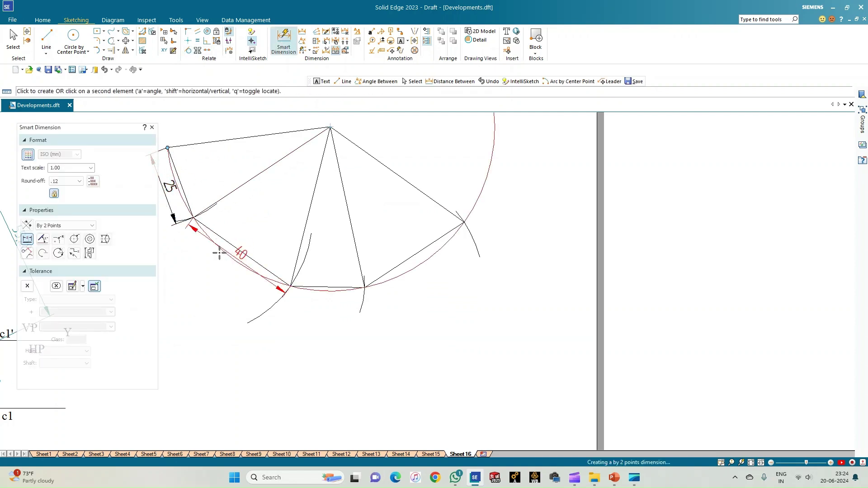
click(209, 259)
scroll(341, 345, down, 3)
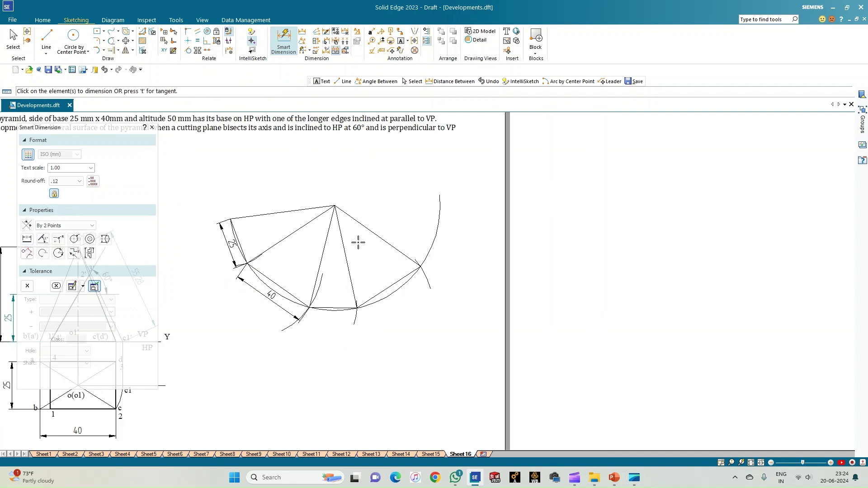
click(365, 225)
click(376, 202)
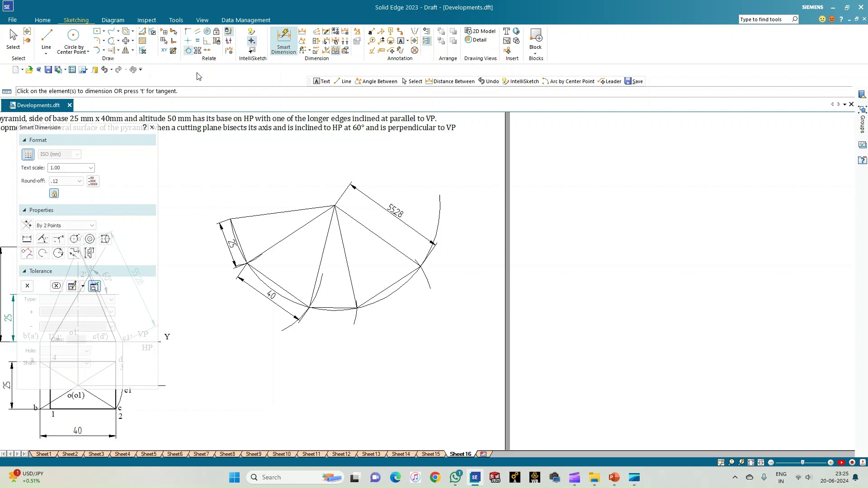
- Trim the base arc beyond the last marked point and the cutting arcs at the second, third and fourth marks
click(111, 40)
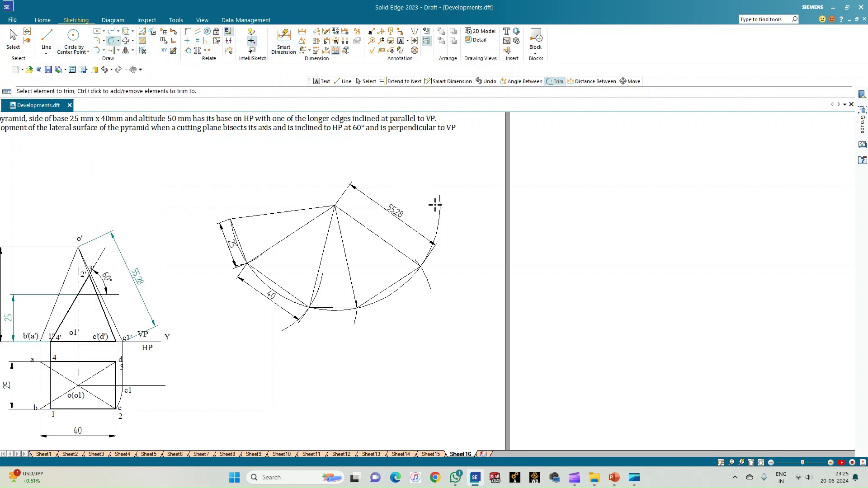
scroll(430, 272, up, 3)
click(420, 273)
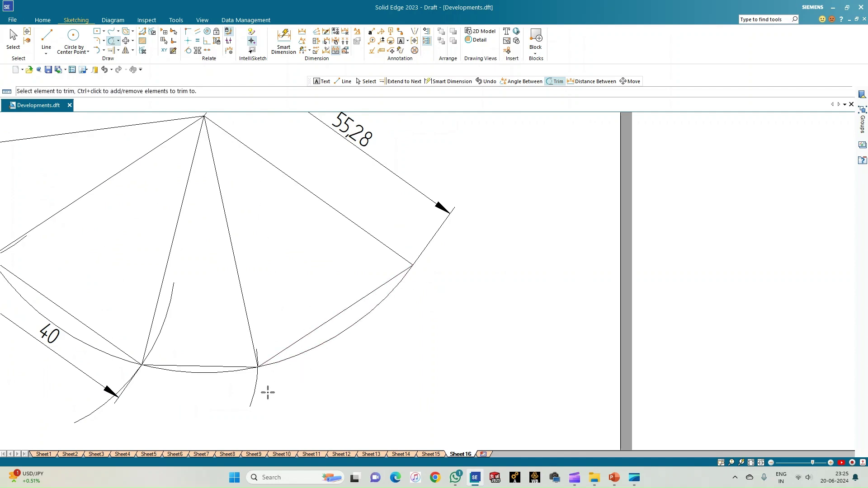
click(252, 392)
click(255, 352)
click(163, 314)
click(94, 407)
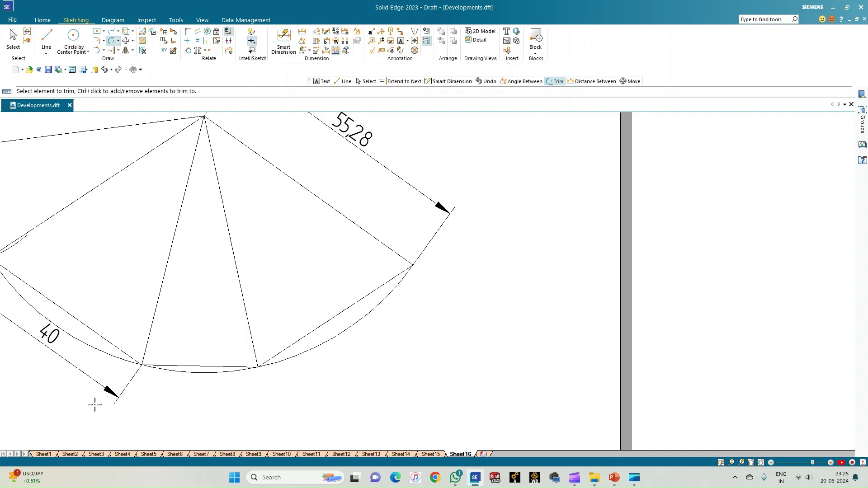
- Trim both ends of the 25 mm cutting arc at the first marked point from the left
scroll(124, 388, down, 3)
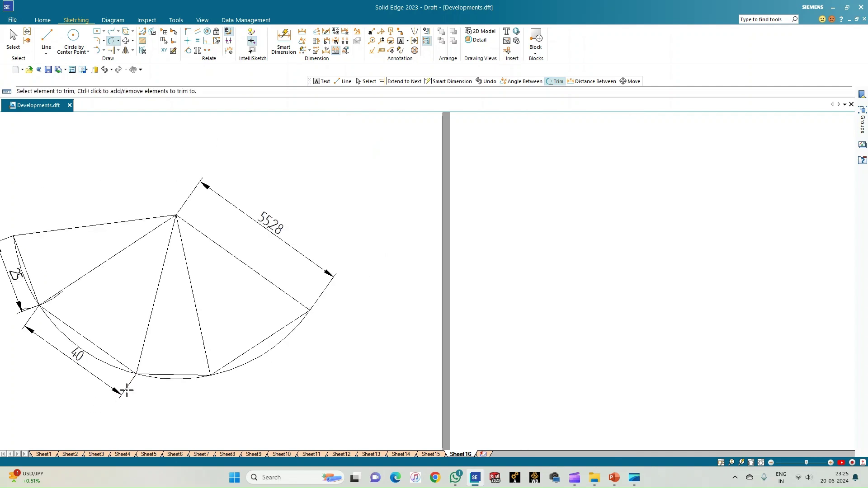
scroll(54, 326, up, 4)
click(45, 320)
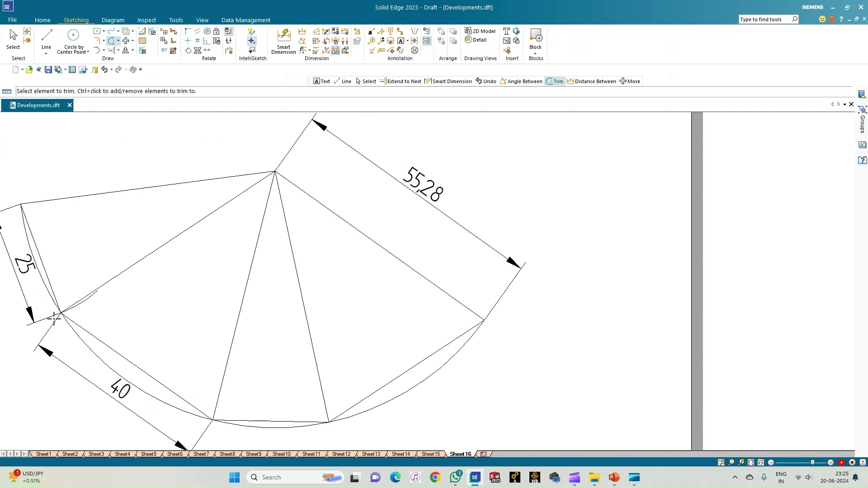
click(78, 302)
scroll(107, 324, down, 1)
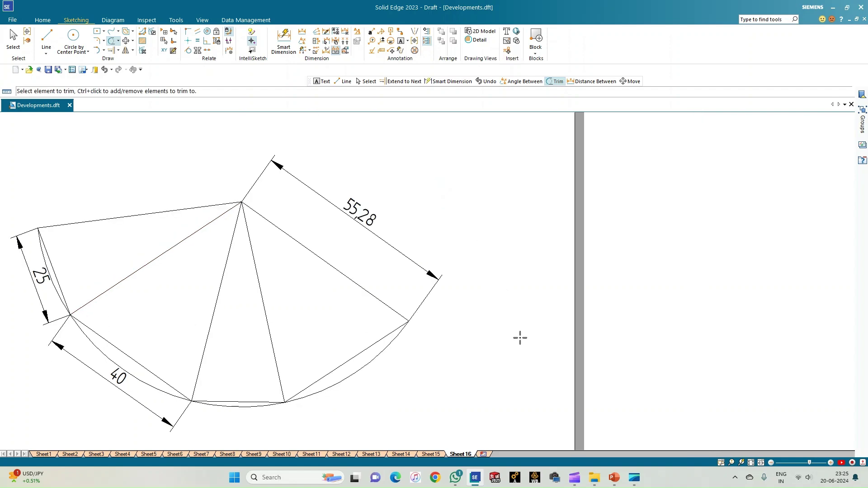
- Label the development's base points A, B, C, D and A from left to right, and its apex O
click(751, 462)
scroll(430, 289, up, 2)
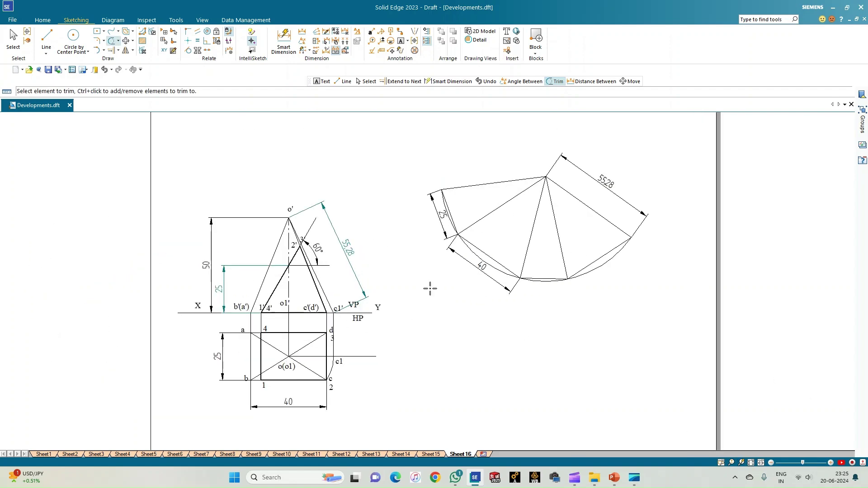
scroll(523, 321, up, 1)
scroll(538, 310, down, 1)
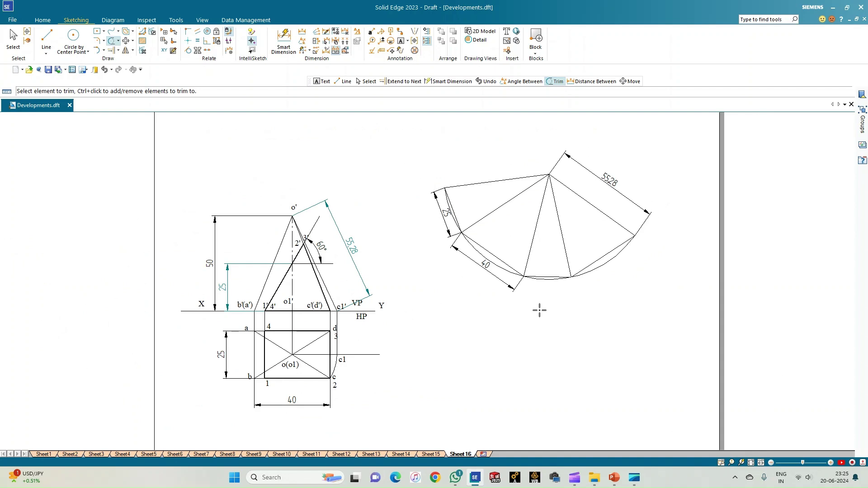
click(400, 41)
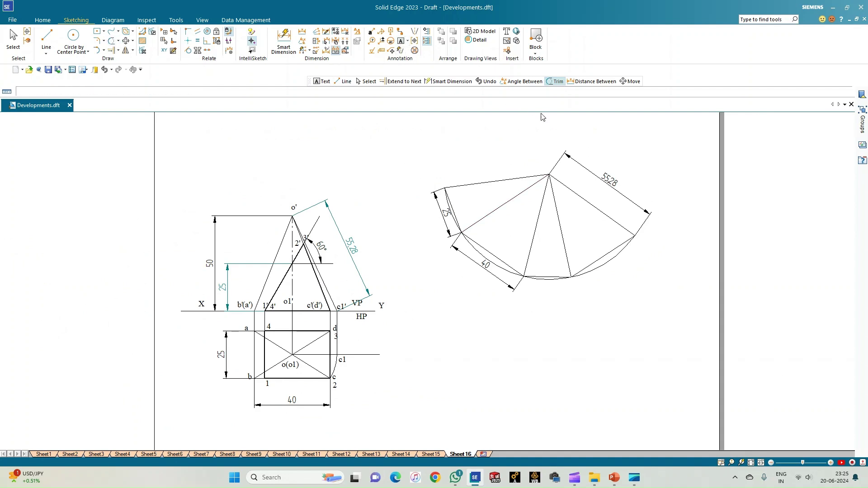
click(541, 151)
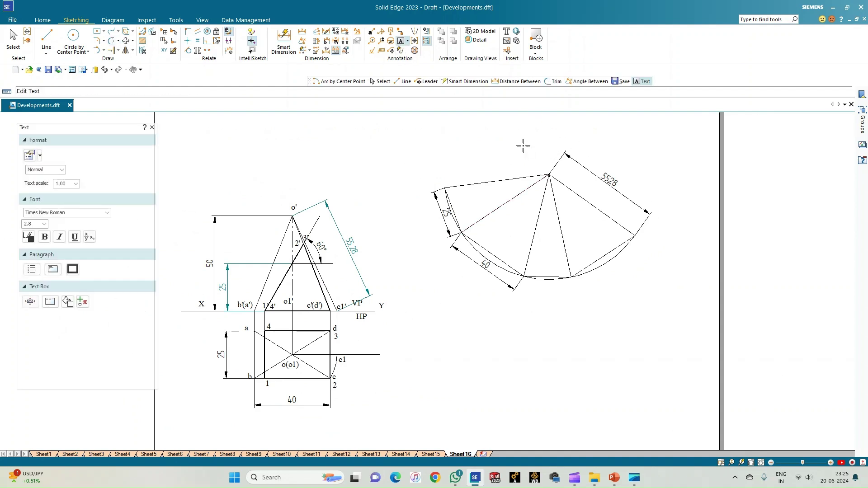
click(441, 173)
text(A)
click(448, 239)
text(B)
click(242, 328)
text(a)
scroll(564, 308, up, 1)
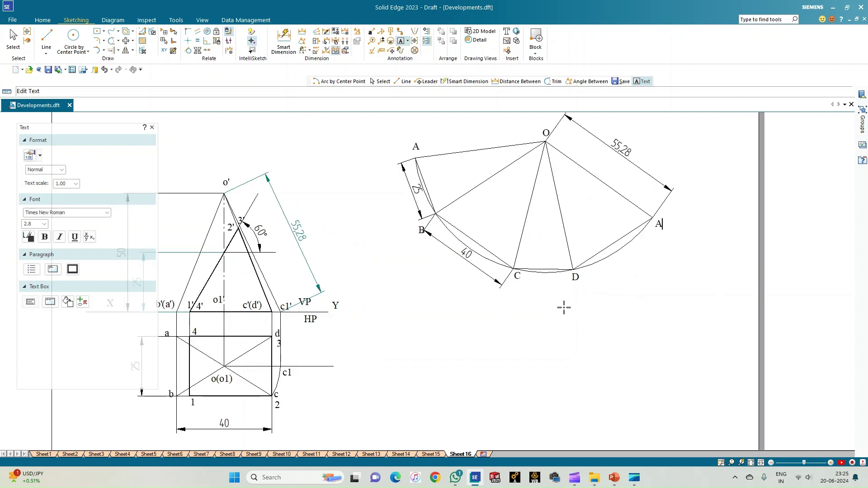
- Draw a short horizontal line from cut point 2'(3') to the true-length line o'c1' in the front view
scroll(564, 308, down, 1)
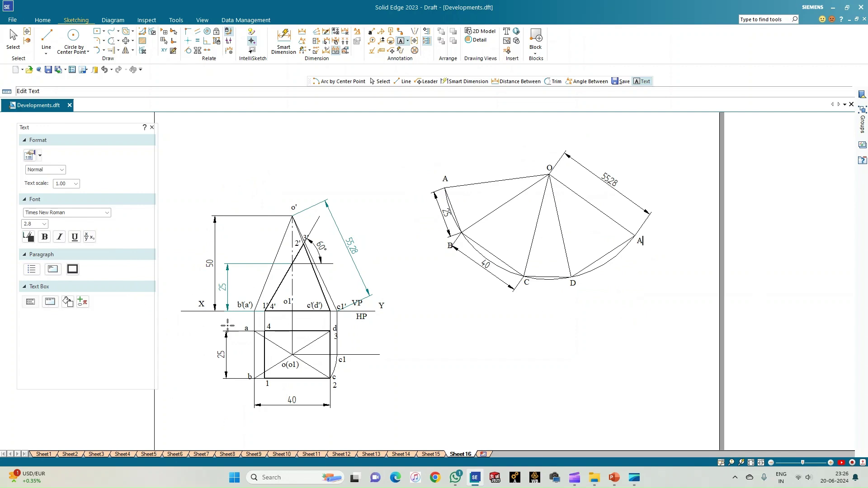
scroll(228, 325, up, 3)
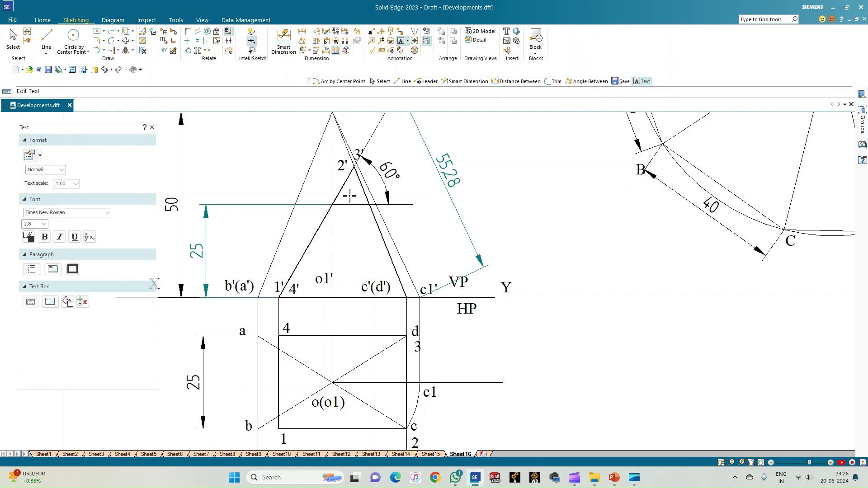
click(46, 40)
scroll(322, 163, up, 2)
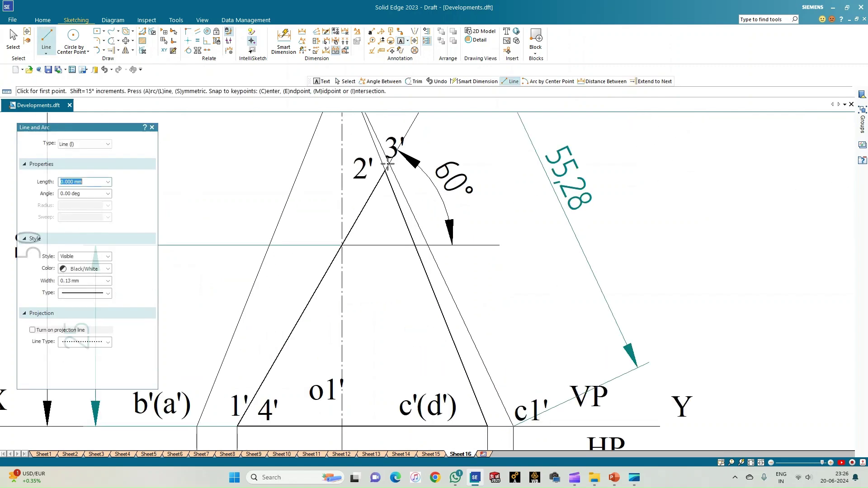
click(237, 426)
click(385, 171)
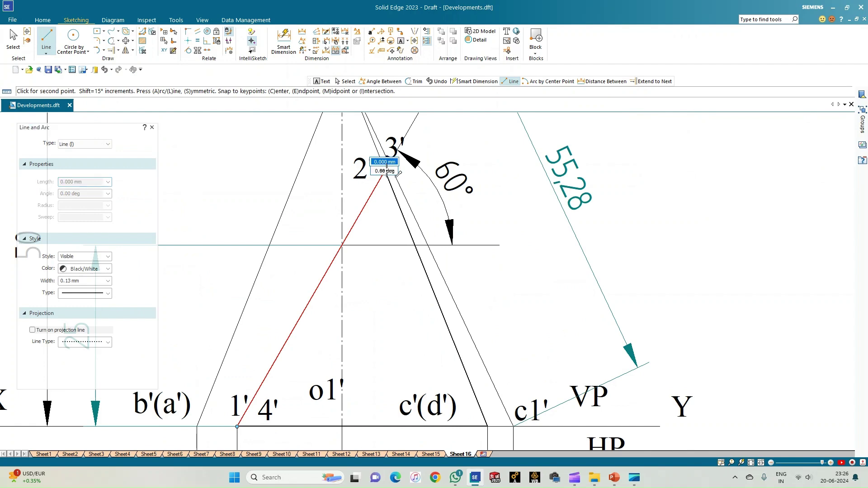
right_click(407, 180)
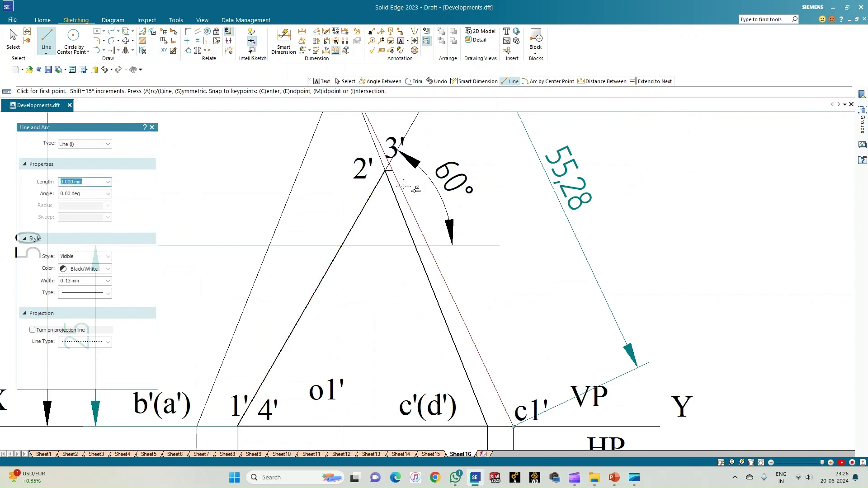
scroll(402, 204, down, 2)
scroll(402, 204, down, 2)
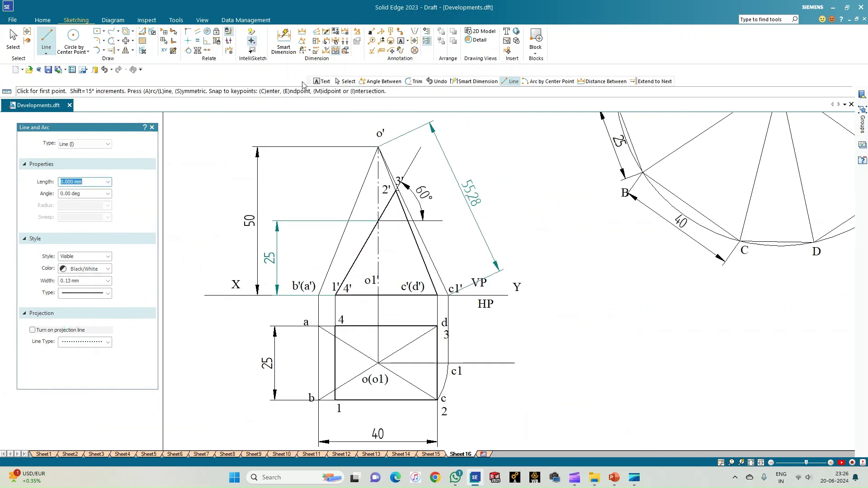
- Dimension the distance along the true-length line from apex o' to the short horizontal line at the cut point
click(302, 32)
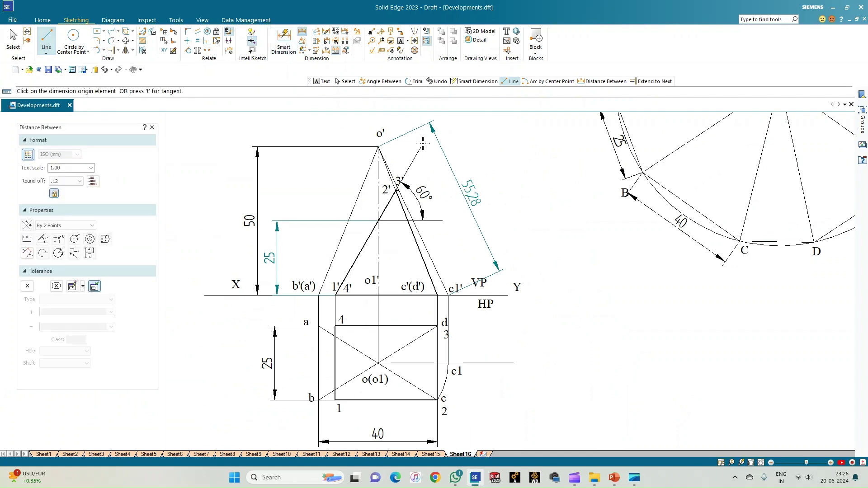
click(379, 147)
scroll(392, 195, up, 3)
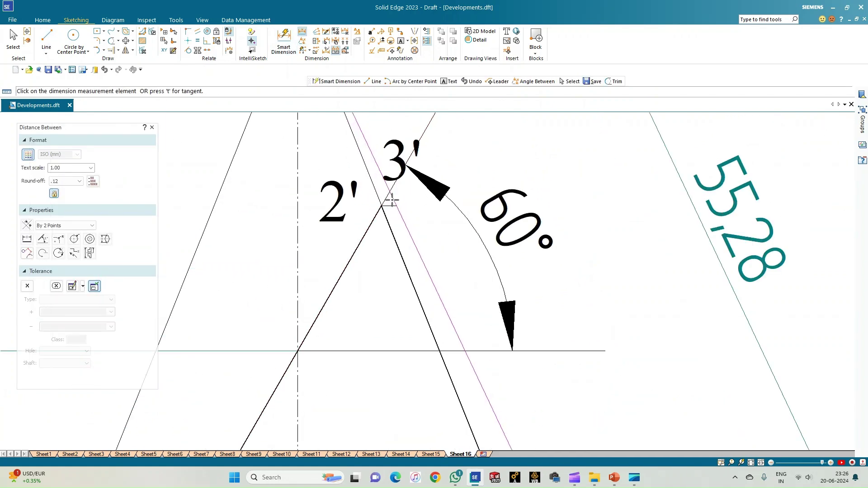
click(389, 204)
scroll(397, 206, down, 2)
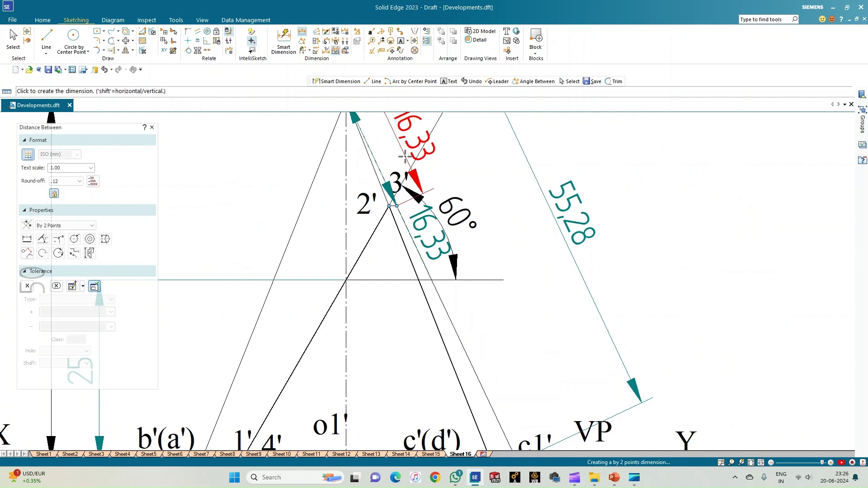
click(429, 151)
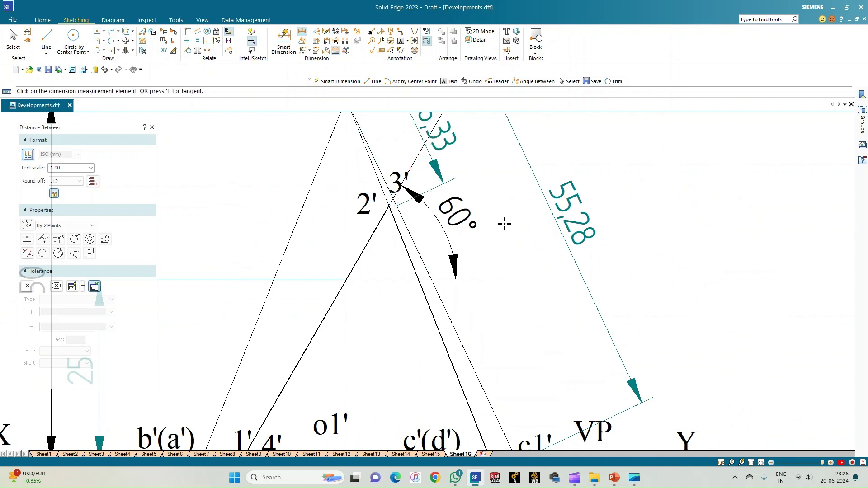
scroll(505, 223, down, 2)
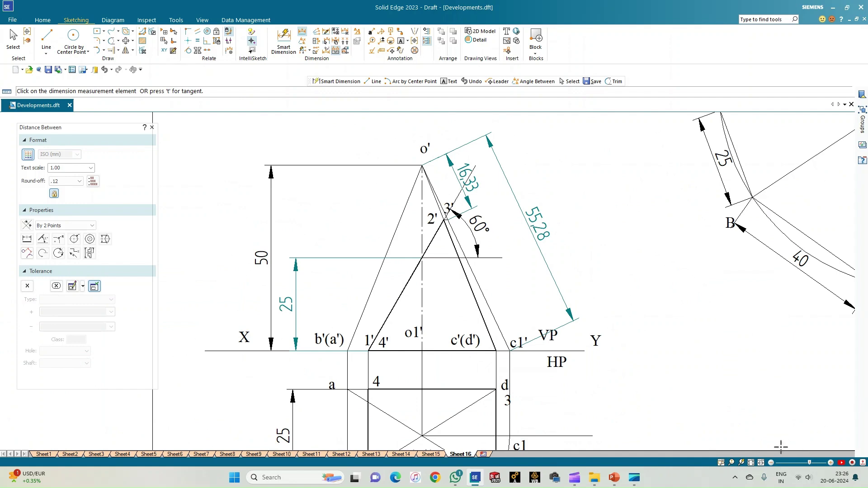
- Draw a line about 28.6 mm long from the development's apex O along slant edge OC
click(750, 463)
scroll(582, 312, up, 2)
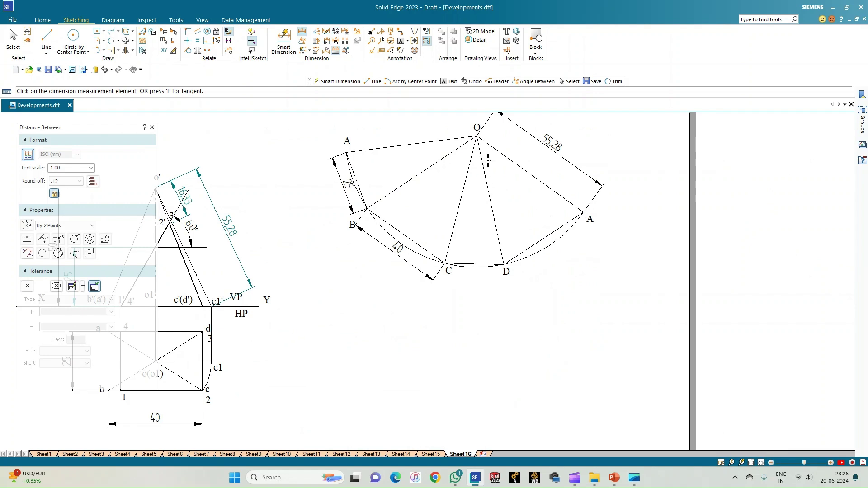
click(47, 36)
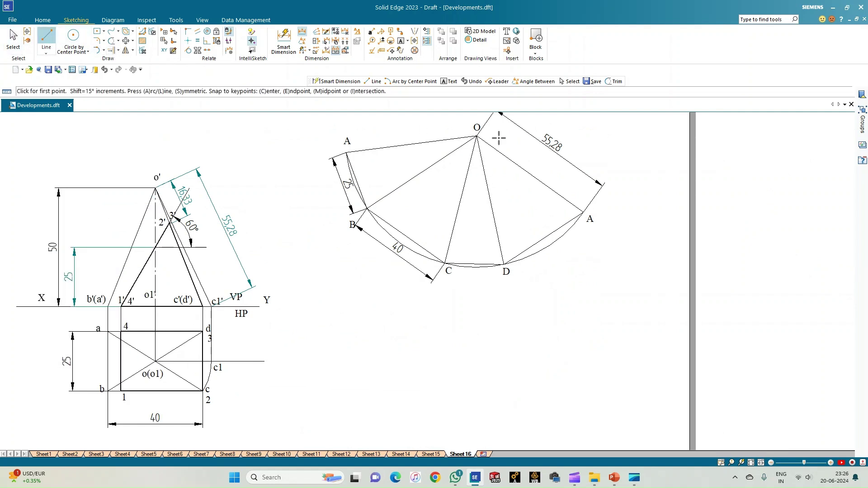
click(477, 137)
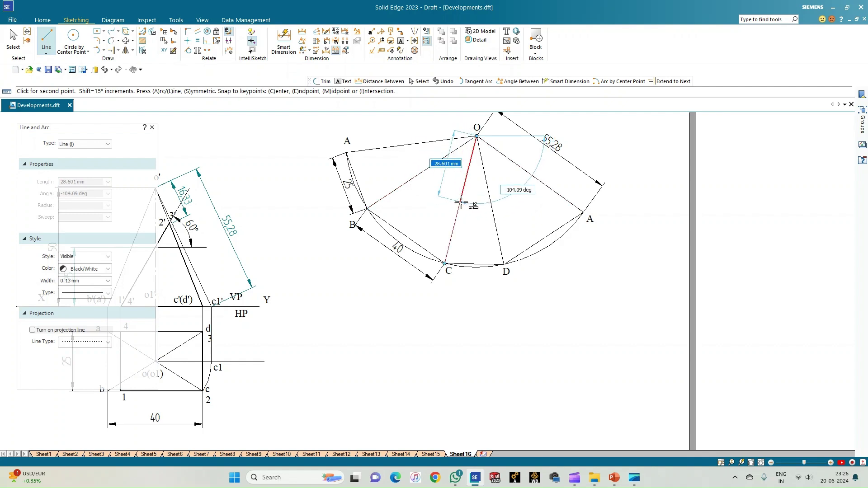
text(16.33)
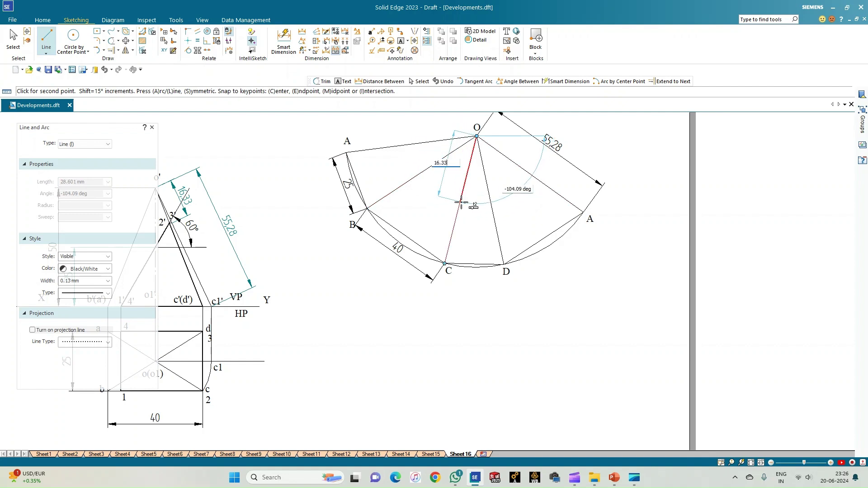
click(461, 202)
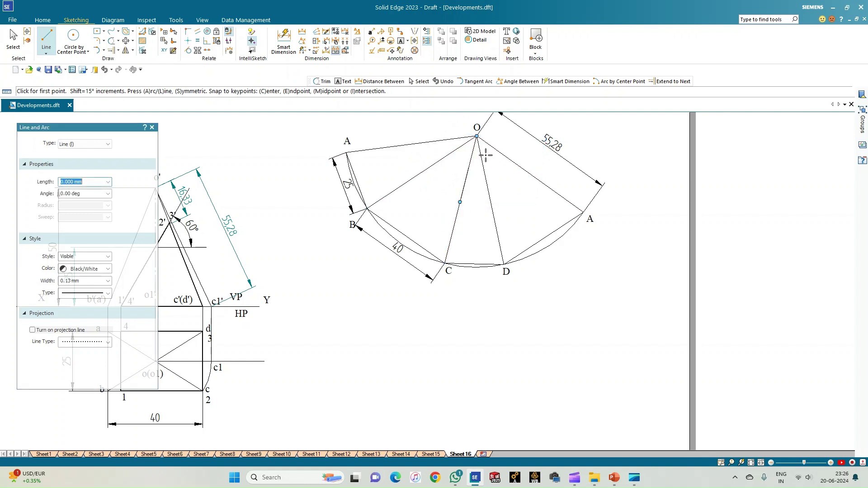
- Draw a 16.33 mm line from the development's apex O along slant edge OD
click(477, 136)
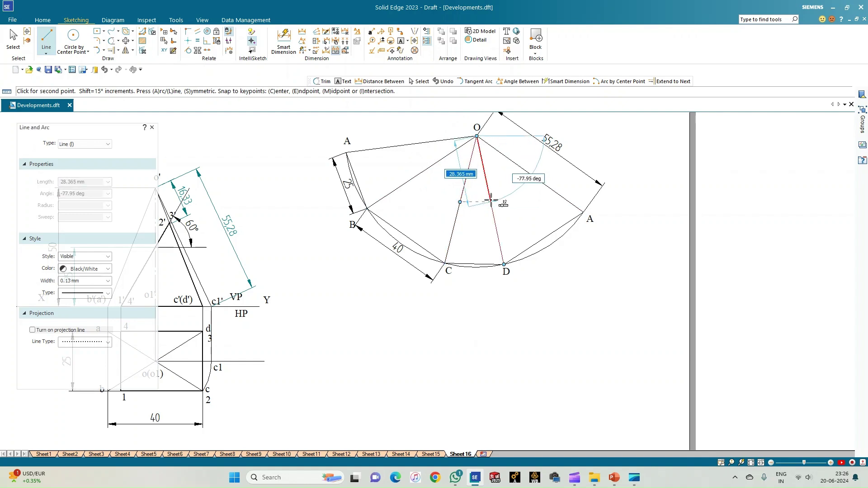
text(16.33)
key(Tab)
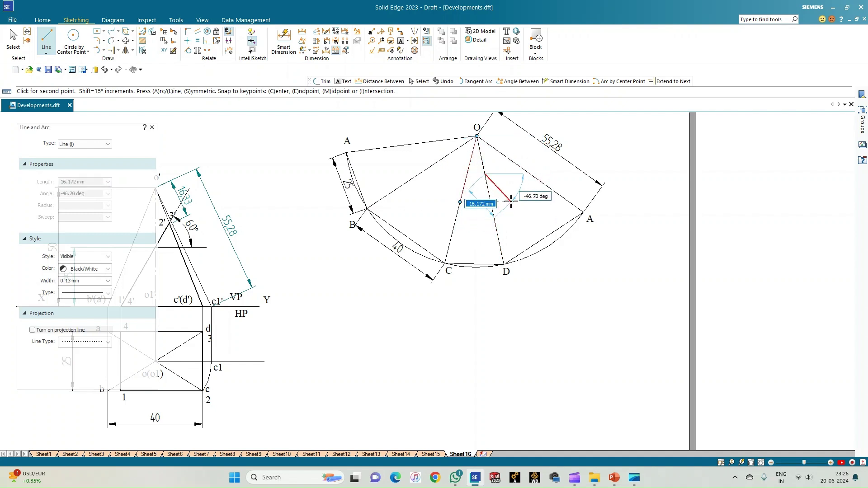
click(491, 203)
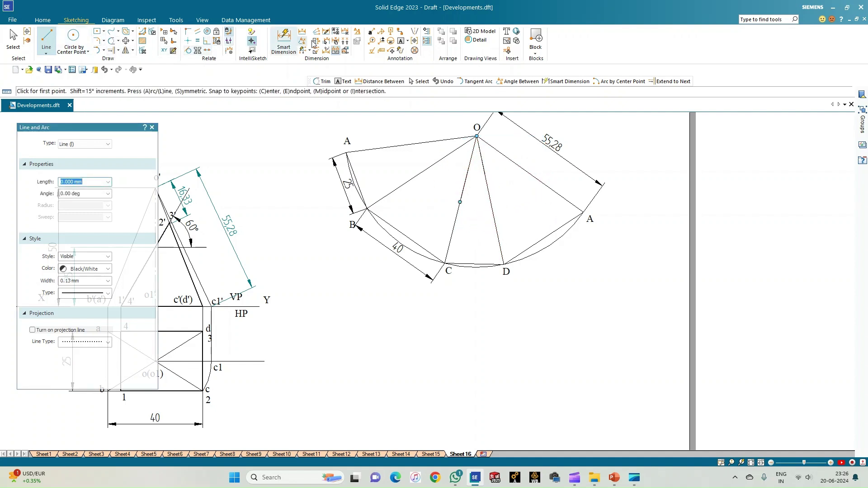
- Dimension the overlaid line on slant edge OC and set its length to 16.33 mm
click(283, 38)
click(466, 181)
click(448, 188)
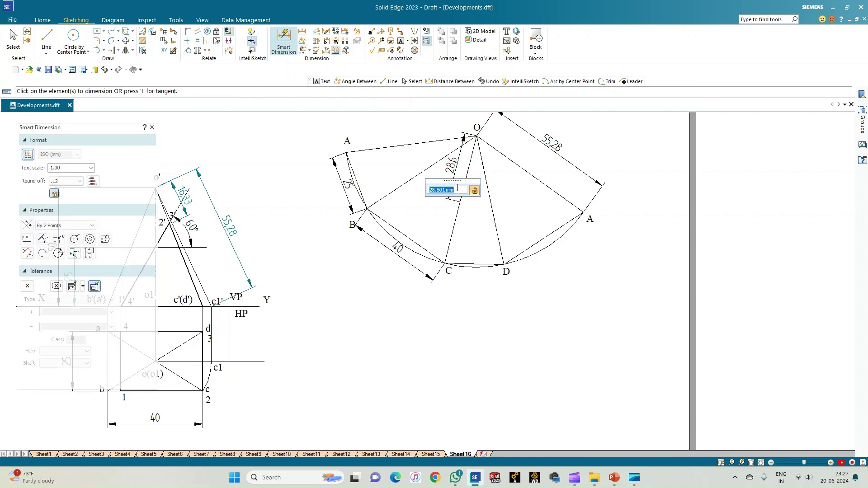
text(16.33)
key(Return)
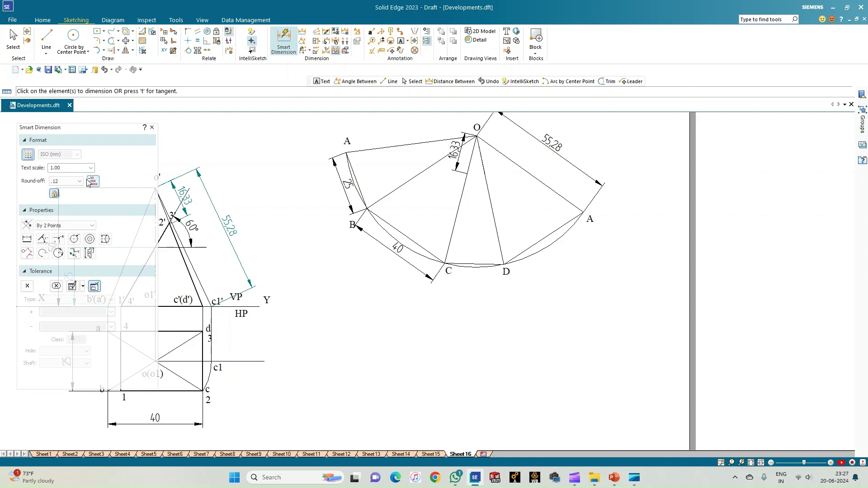
- Label the marked cut points on slant edges OC and OD as 2 and 3
click(400, 41)
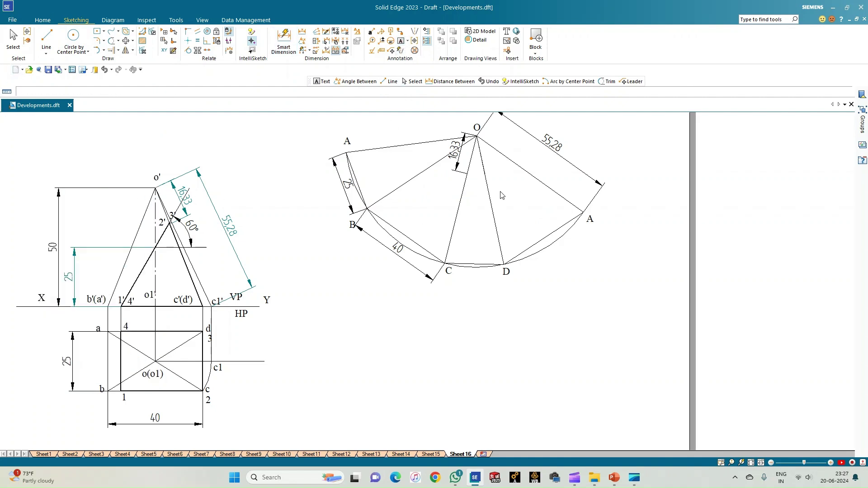
click(455, 169)
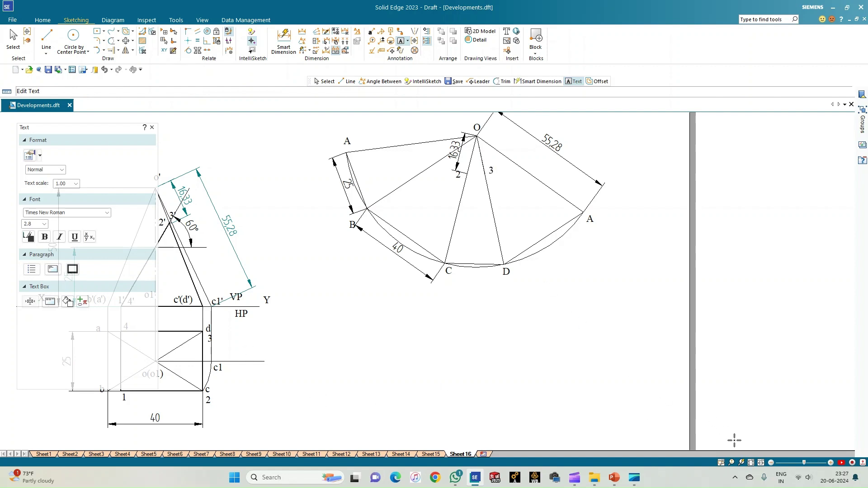
- Dimension the horizontal distance from corner b to point 1 in the top view, placed below its base edge
click(752, 463)
scroll(300, 350, up, 4)
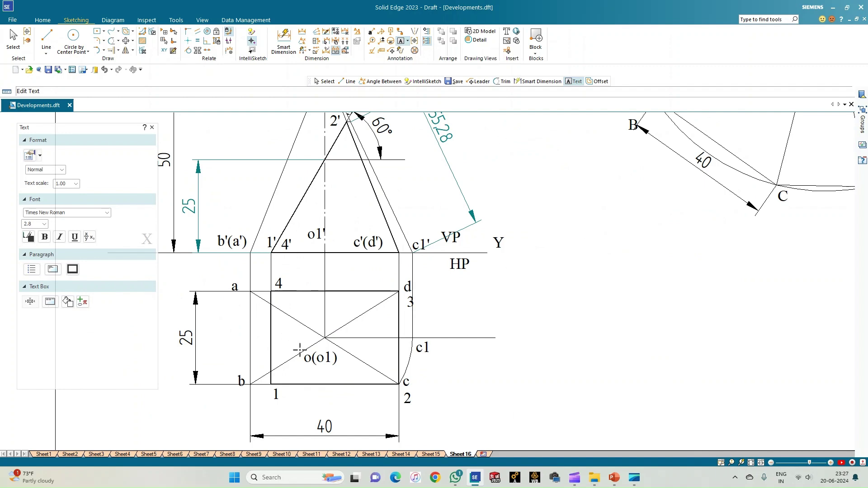
scroll(312, 397, down, 1)
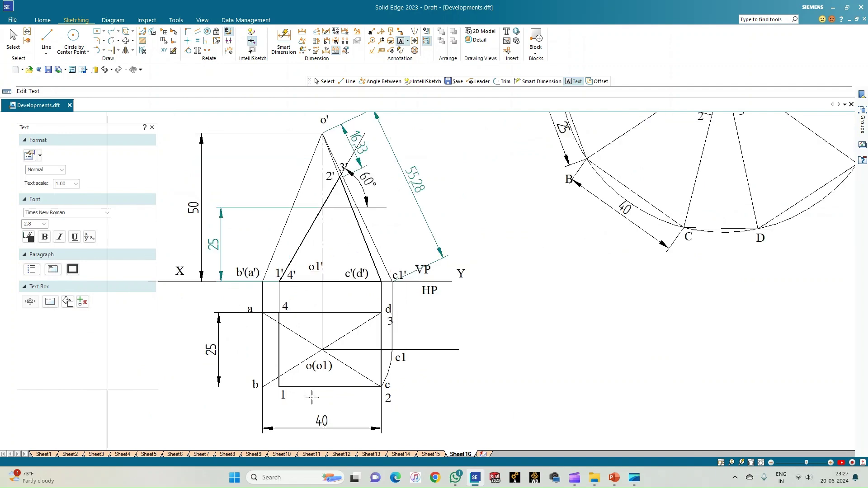
scroll(312, 398, down, 1)
scroll(299, 388, up, 1)
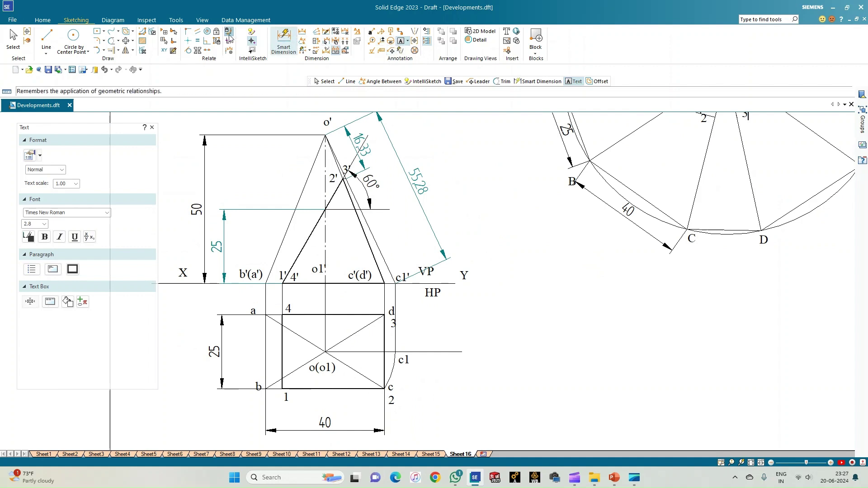
click(284, 37)
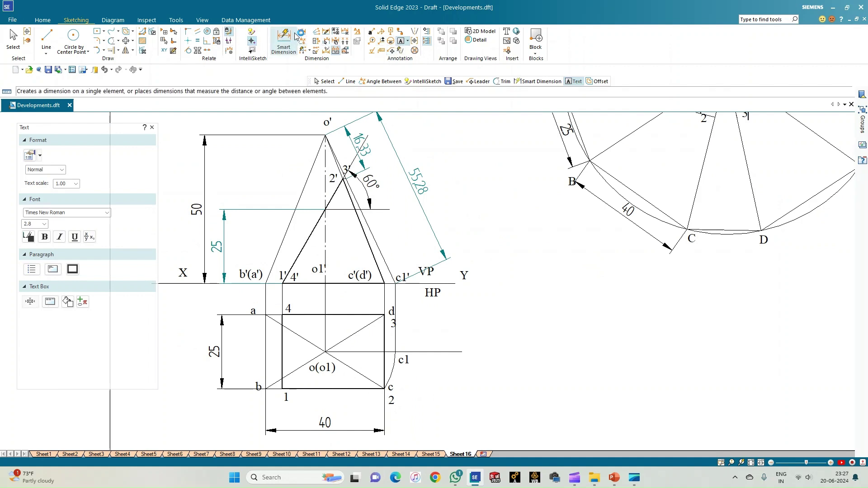
click(301, 32)
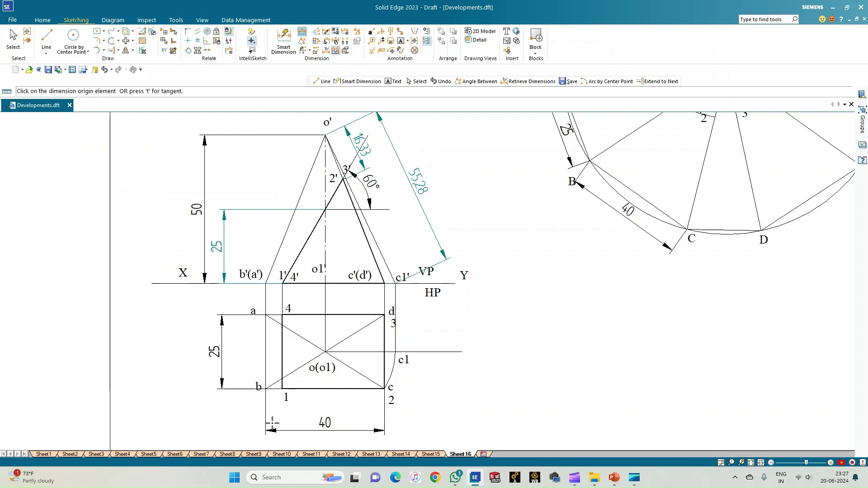
scroll(266, 389, up, 3)
click(267, 391)
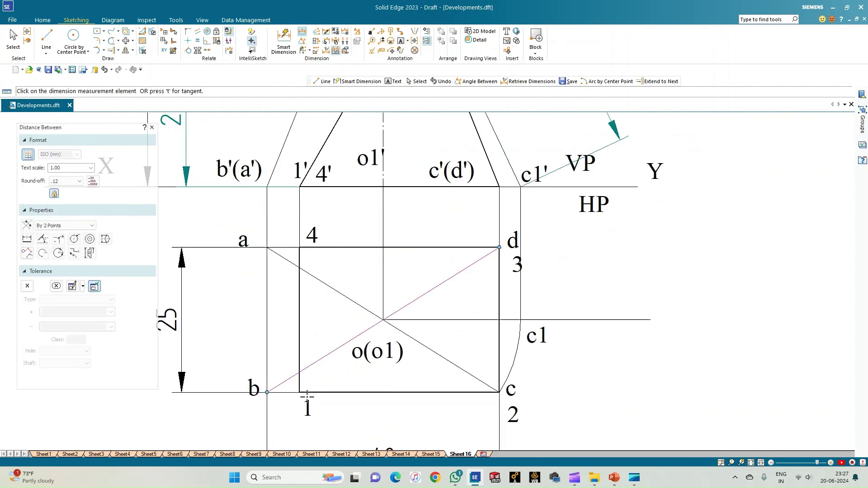
click(301, 389)
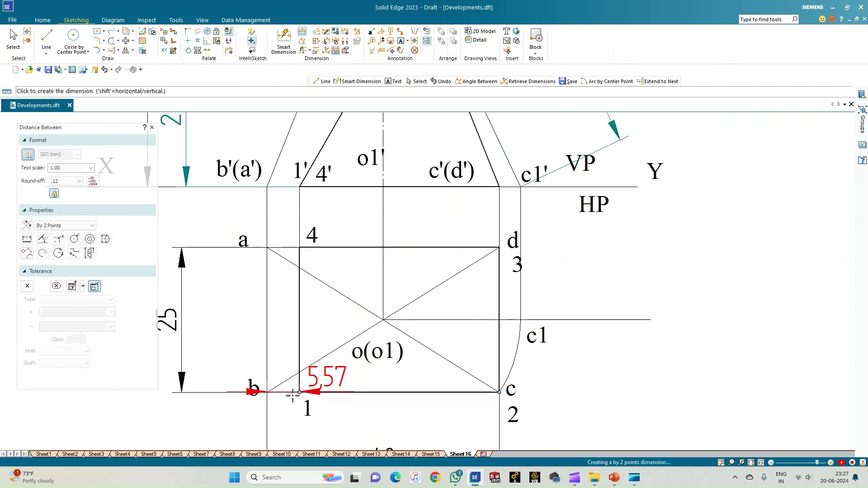
click(219, 432)
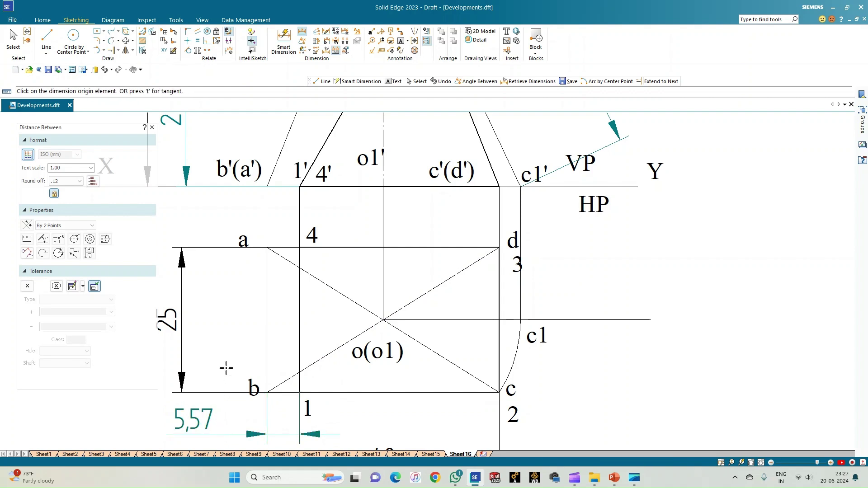
- Dimension the horizontal distance from corner a to point 4, placed above the top view
click(267, 248)
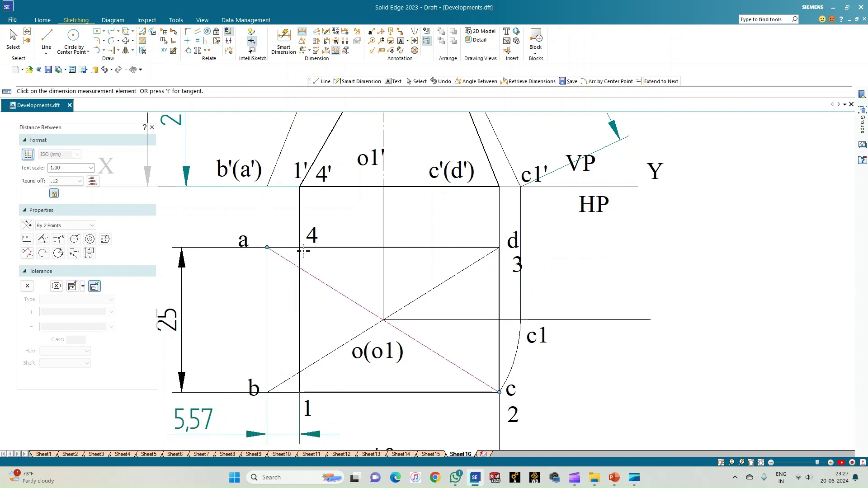
click(300, 248)
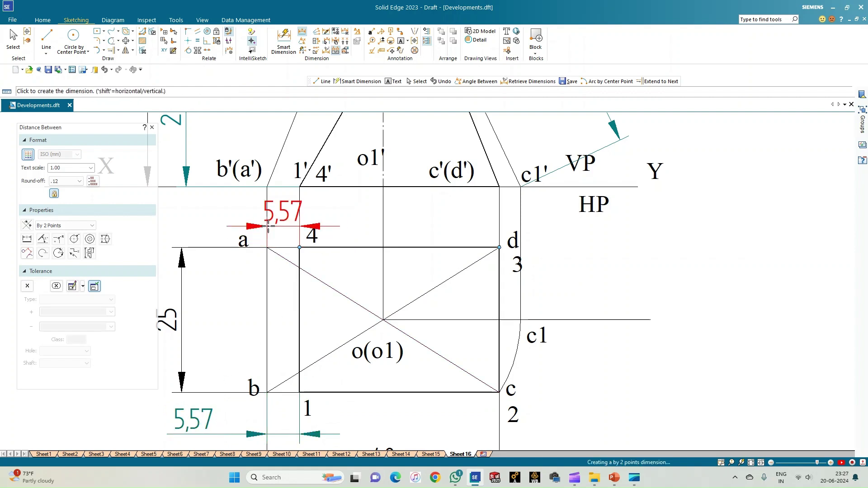
click(222, 223)
scroll(227, 318, down, 1)
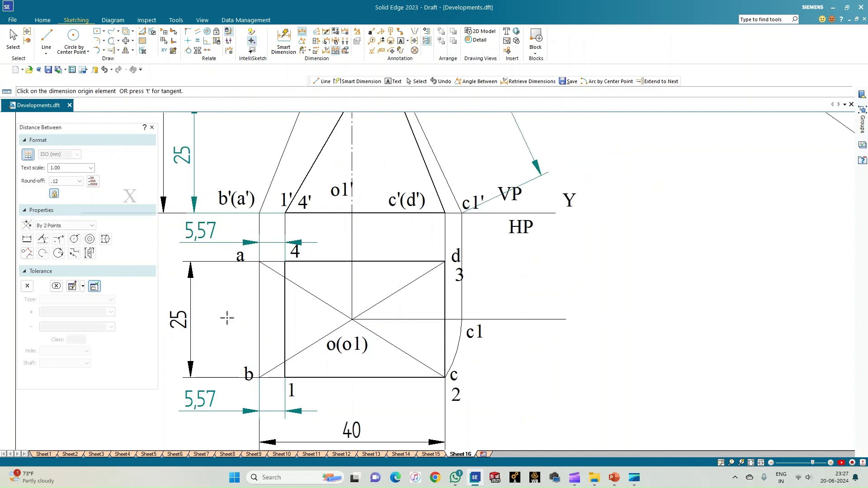
click(751, 462)
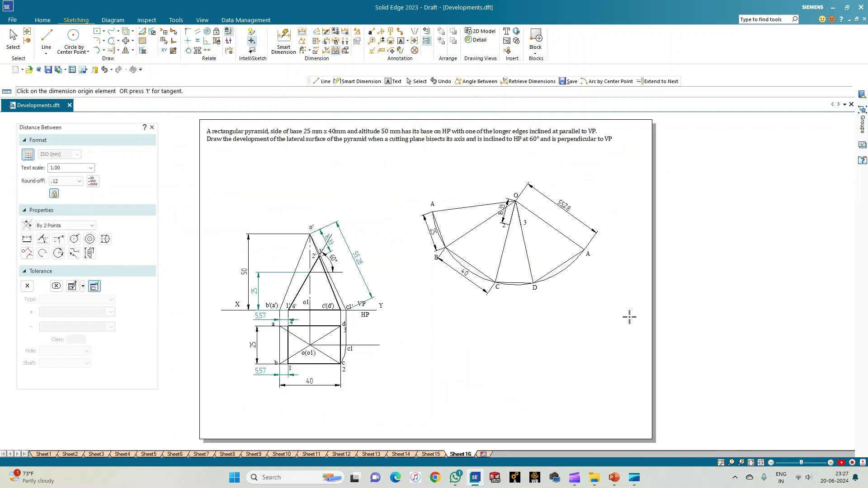
- Draw a 5.57 mm line from corner B along base edge BC of the development
scroll(483, 311, up, 1)
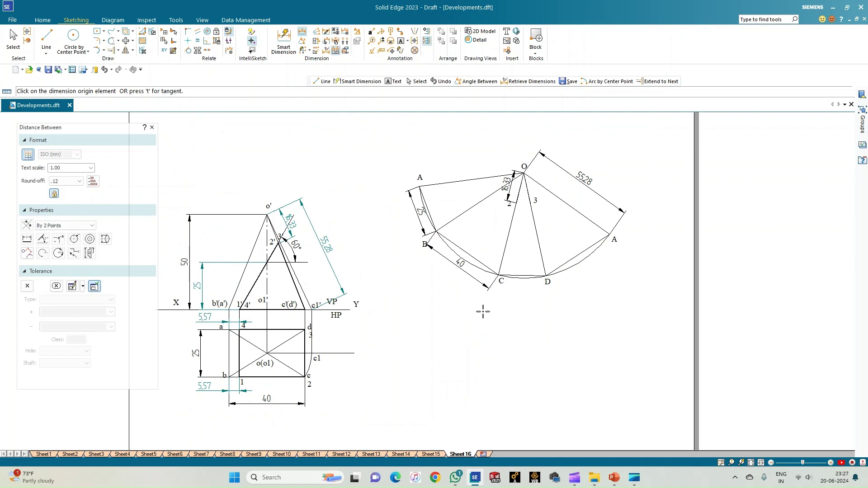
scroll(484, 312, up, 1)
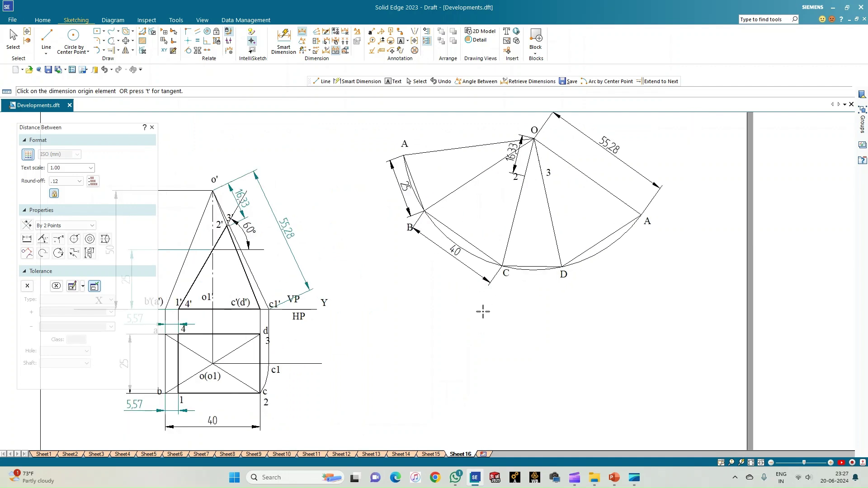
click(47, 36)
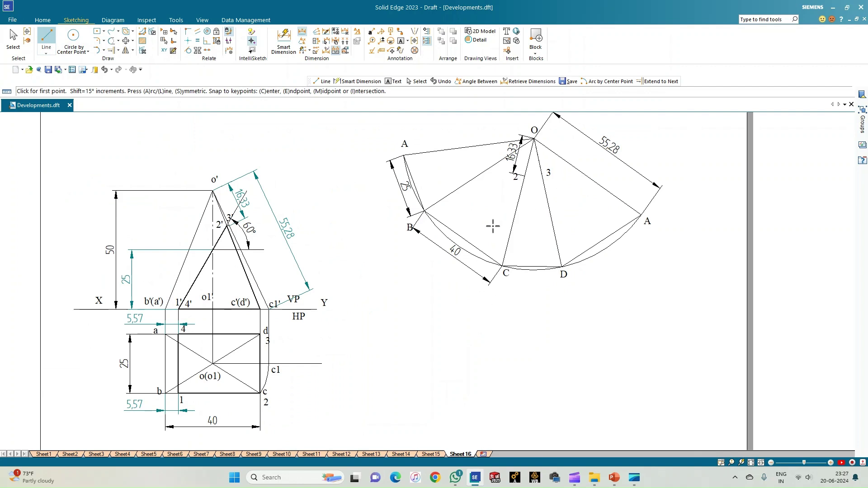
click(425, 211)
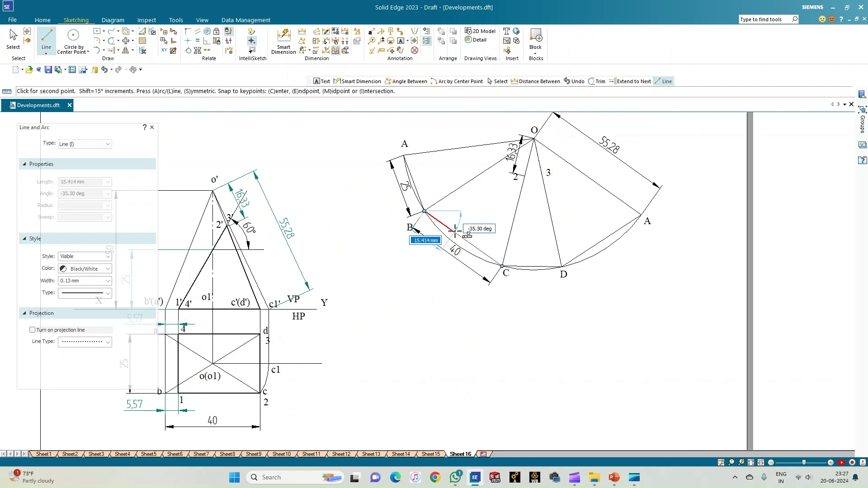
text(5.57)
key(Tab)
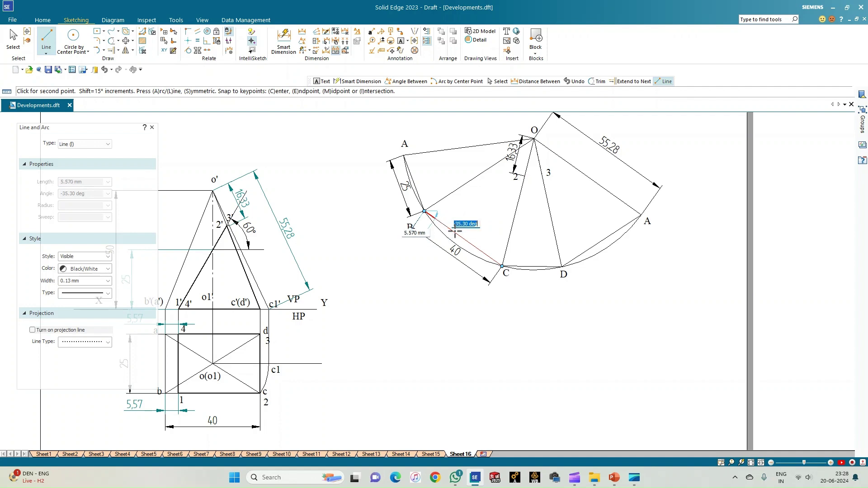
key(Return)
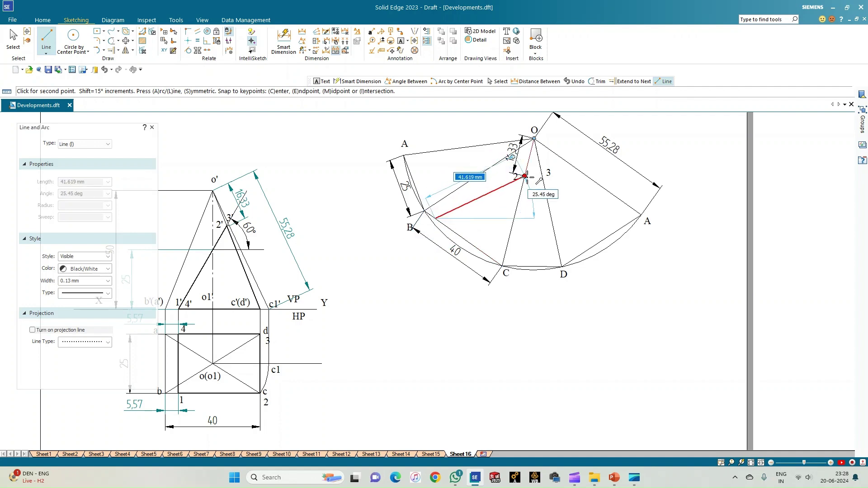
- Continue the line from the 5.57 mm mark on BC to point 2 on OC and on to point 3 on OD
click(525, 176)
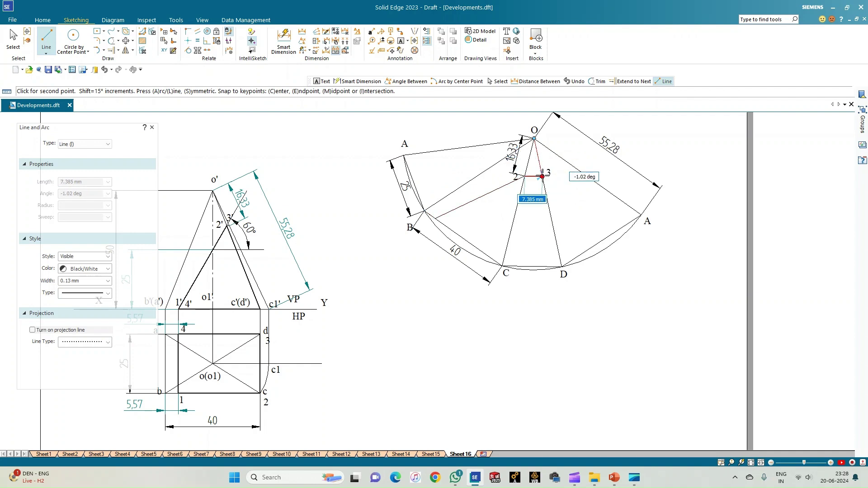
click(542, 176)
right_click(576, 210)
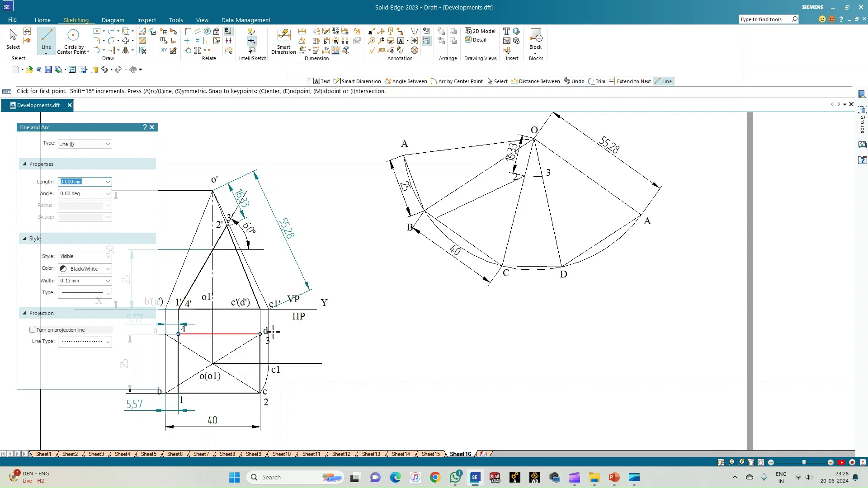
- Draw a 5.57 mm line from corner A along base edge AD and continue it to point 3
click(642, 215)
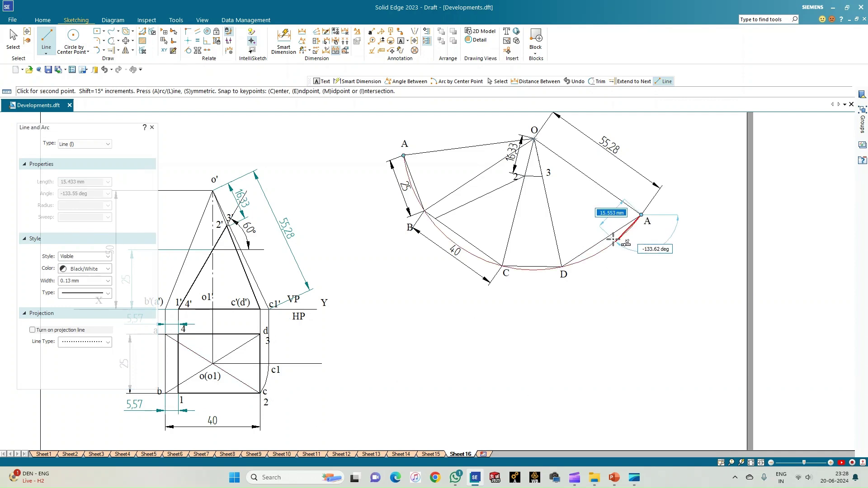
text(5.57)
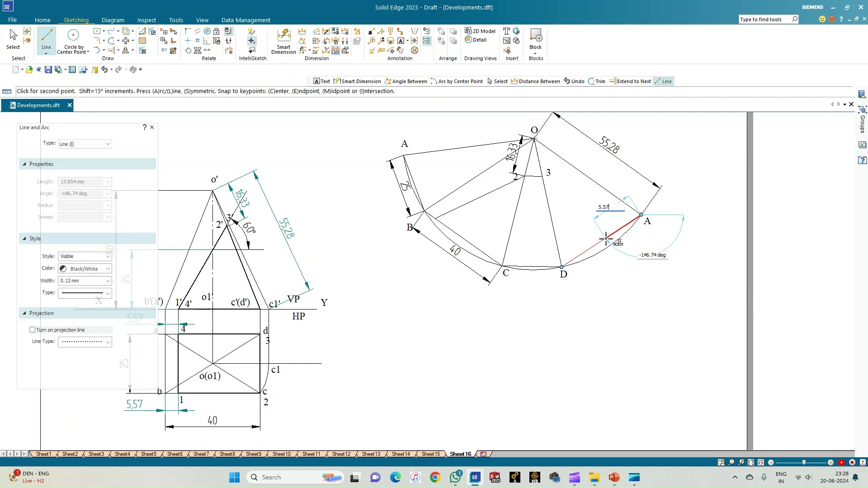
key(Tab)
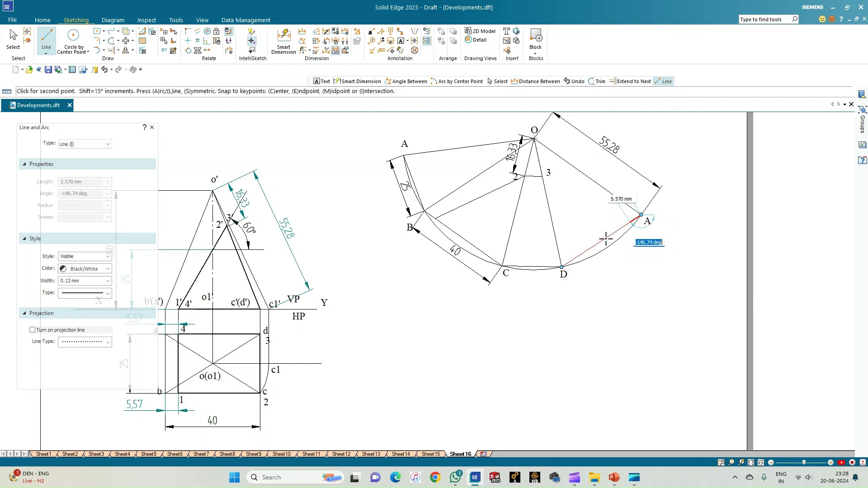
key(Return)
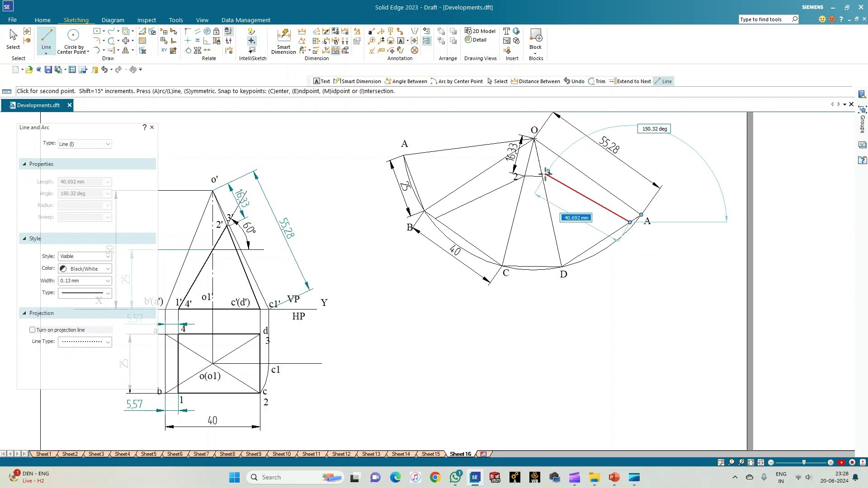
click(543, 177)
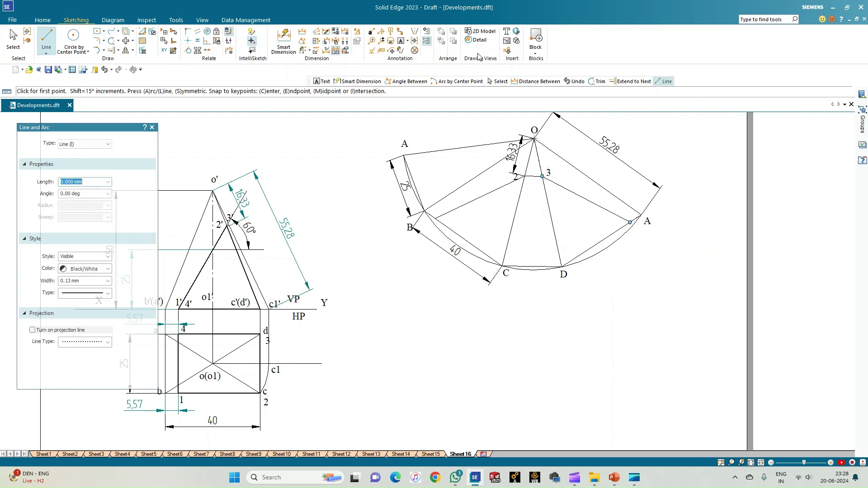
- Label the marked cut points on base edges BC and AD of the development as 1 and 4
click(401, 40)
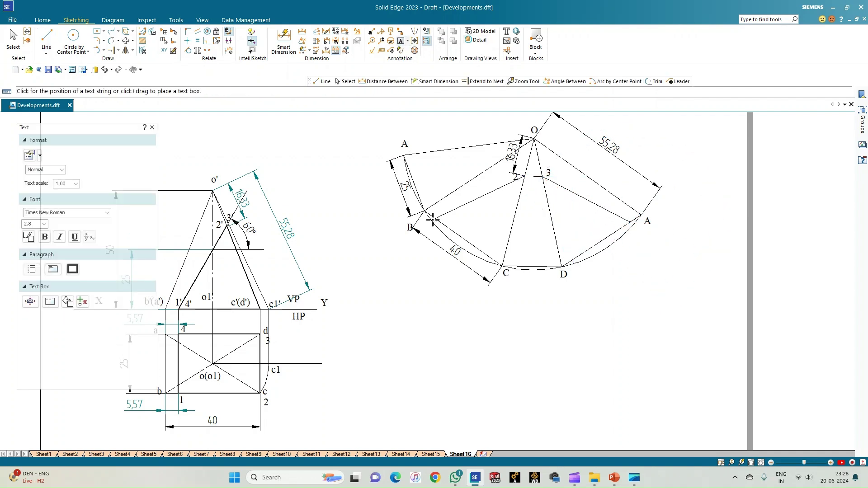
click(436, 205)
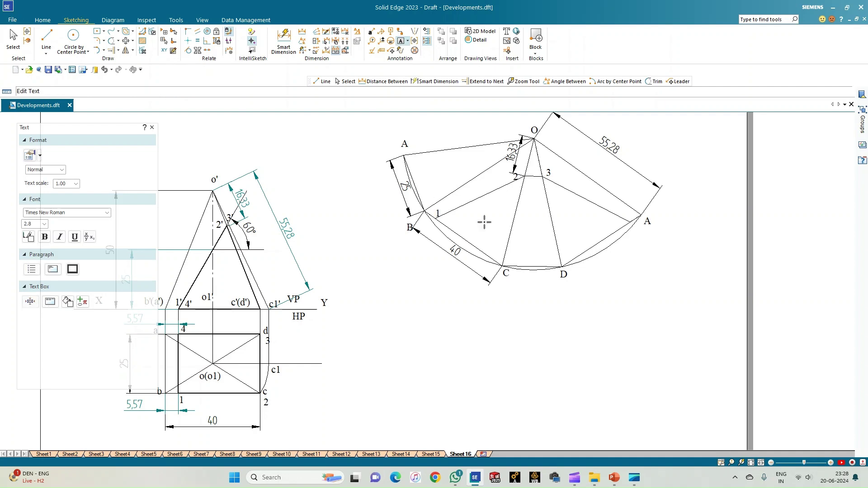
click(627, 207)
- Trace the closed outline 1-2-3-4-D-C of the truncated development with 0.50 mm wide lines
click(46, 39)
click(109, 281)
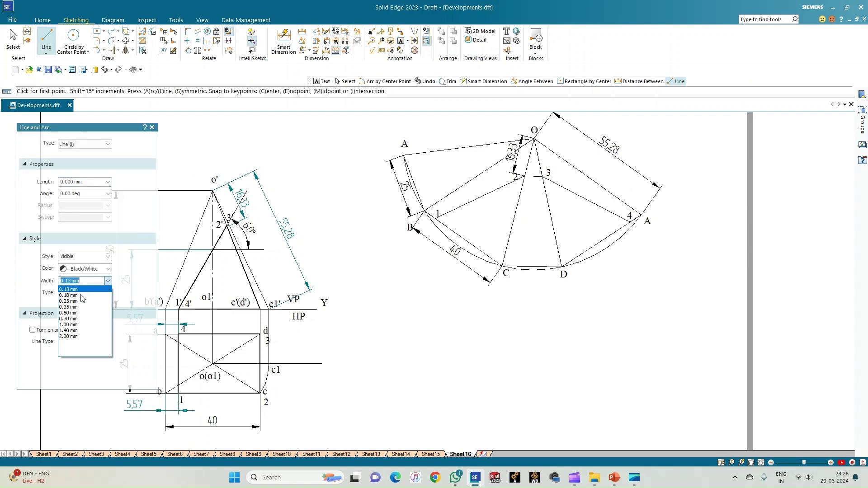
click(73, 318)
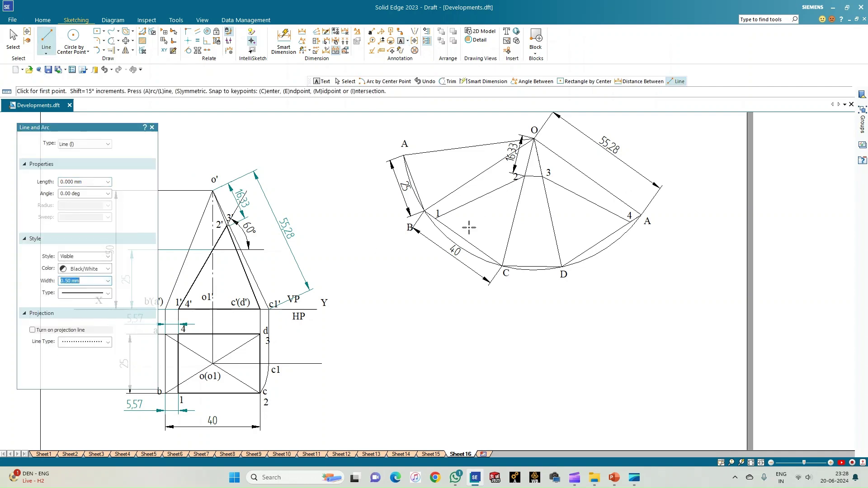
click(436, 218)
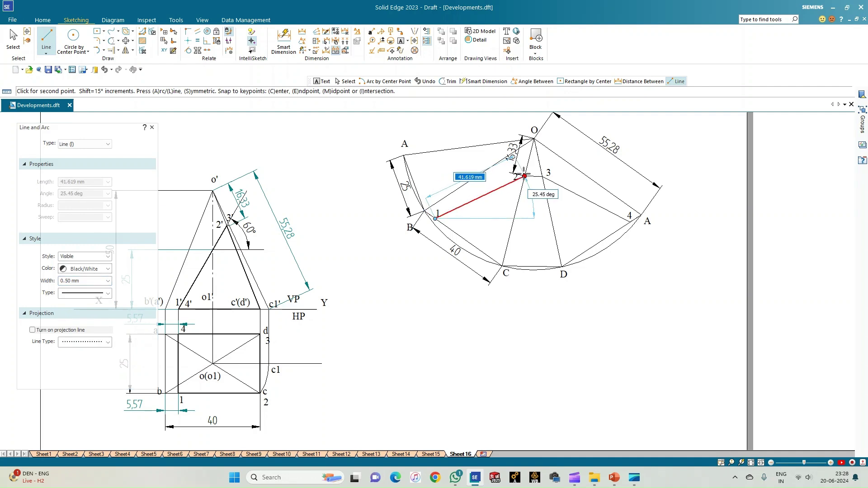
click(525, 176)
click(543, 176)
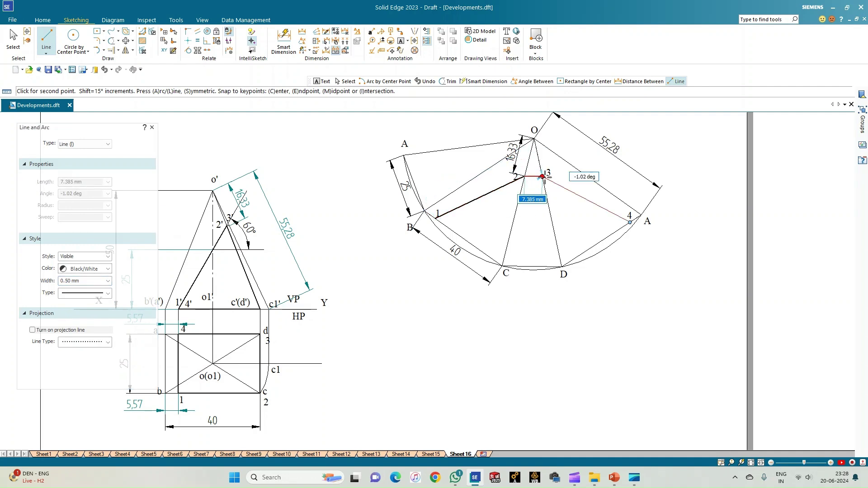
click(630, 222)
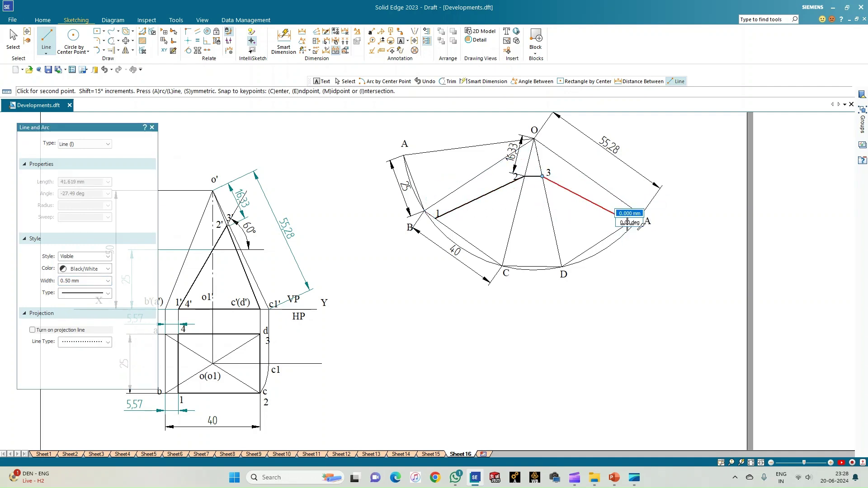
click(563, 267)
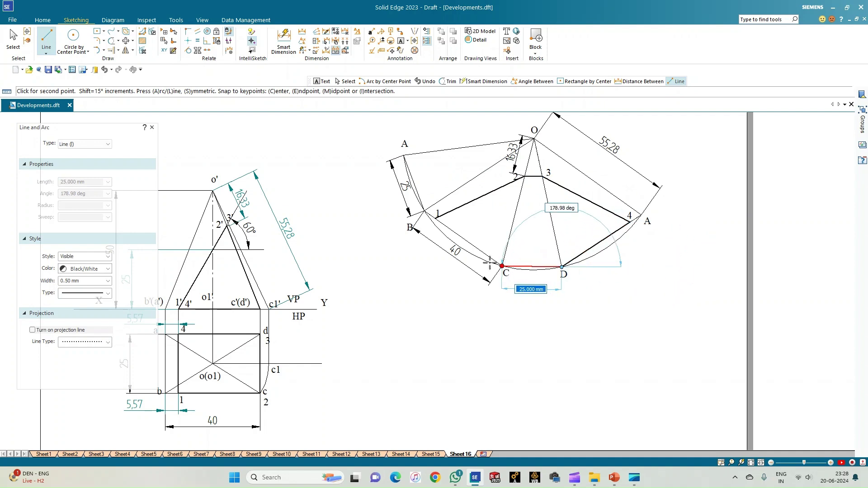
click(502, 266)
click(436, 215)
right_click(503, 325)
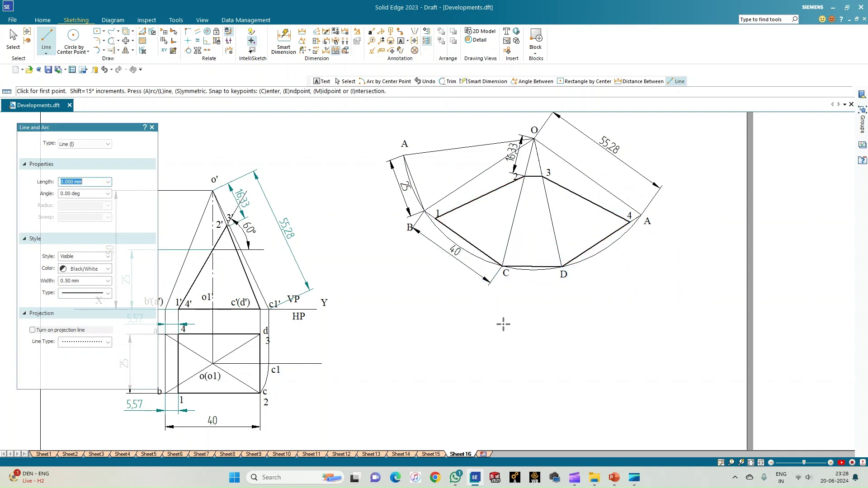
- Try to level the thick line CD by setting its angle to 180°
scroll(504, 325, up, 5)
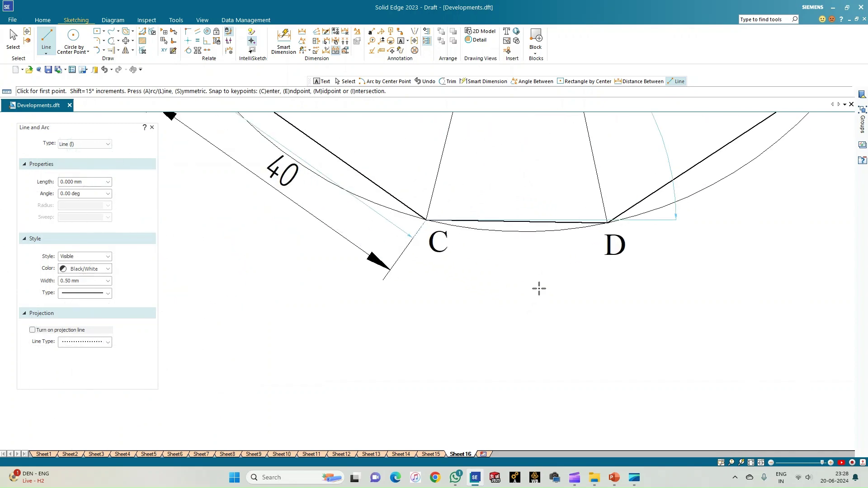
click(12, 37)
click(511, 223)
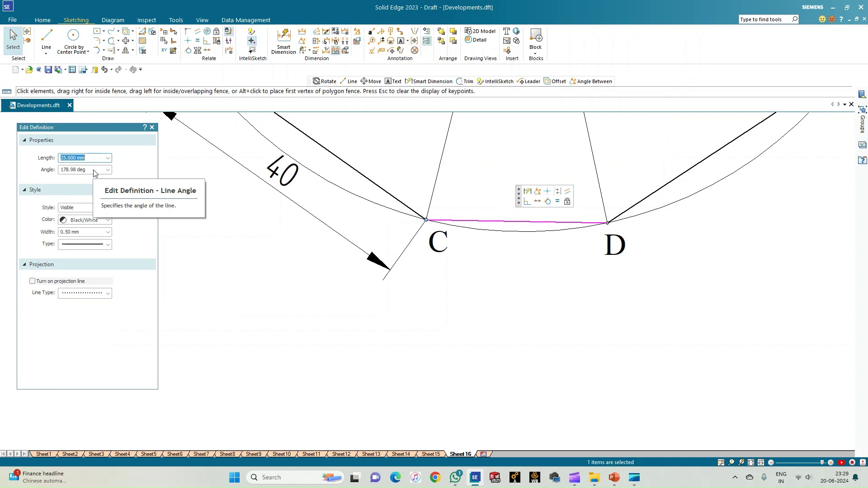
click(94, 170)
text(-180)
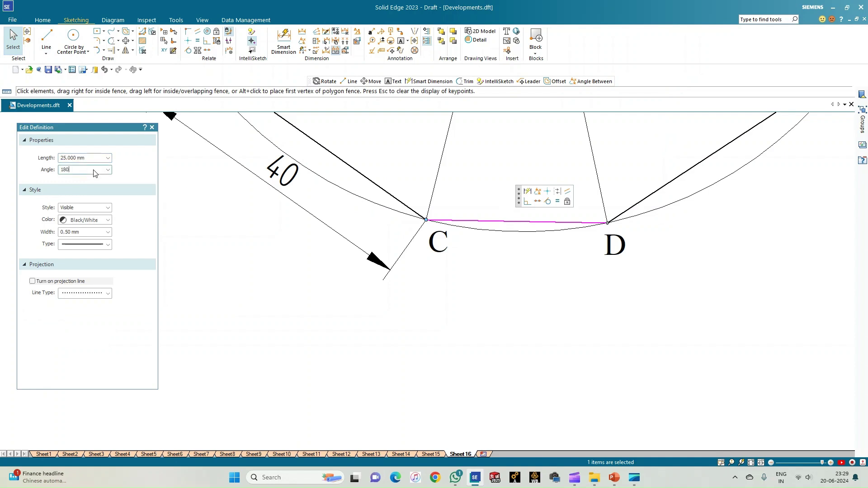
key(Return)
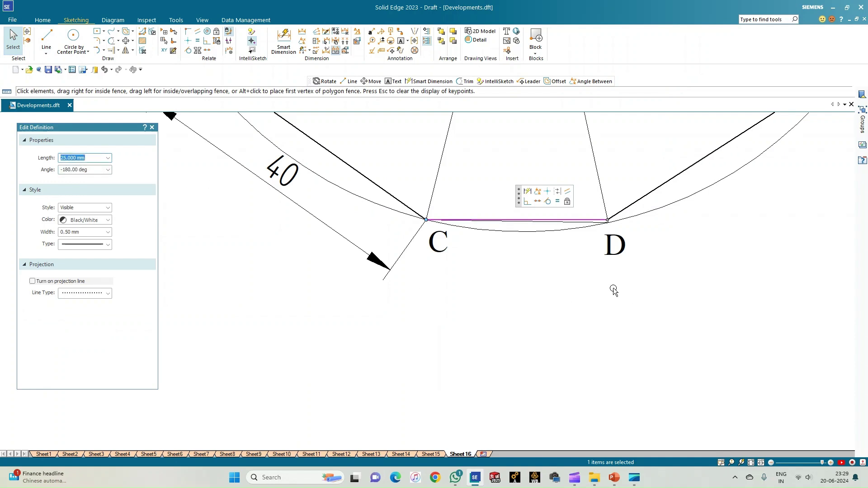
click(572, 242)
- Try setting the thin line CD's angle to 0°, and undo the angle changes to both CD lines
scroll(571, 242, up, 3)
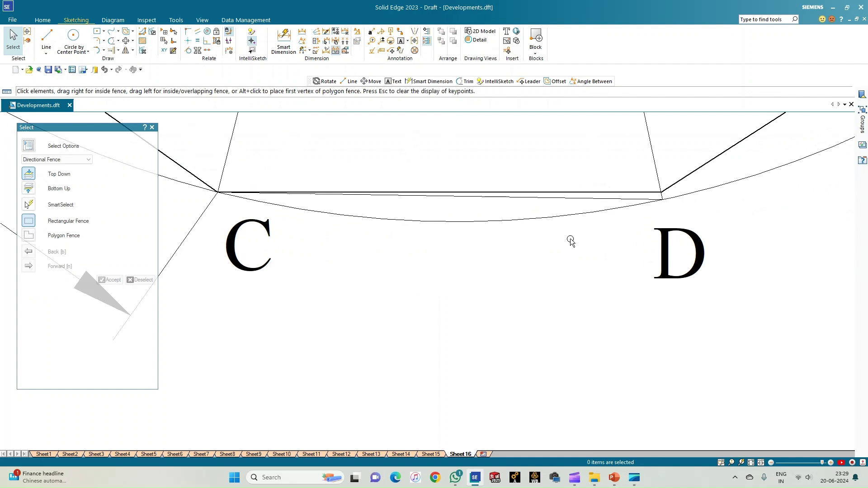
click(627, 199)
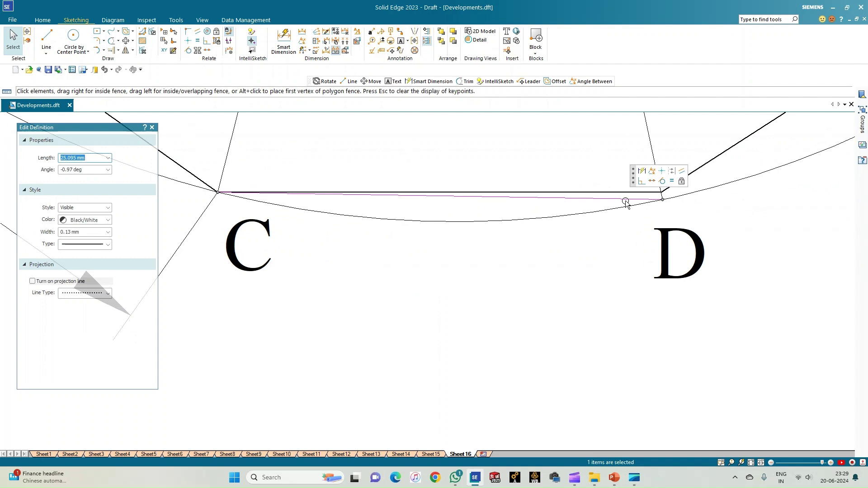
click(92, 172)
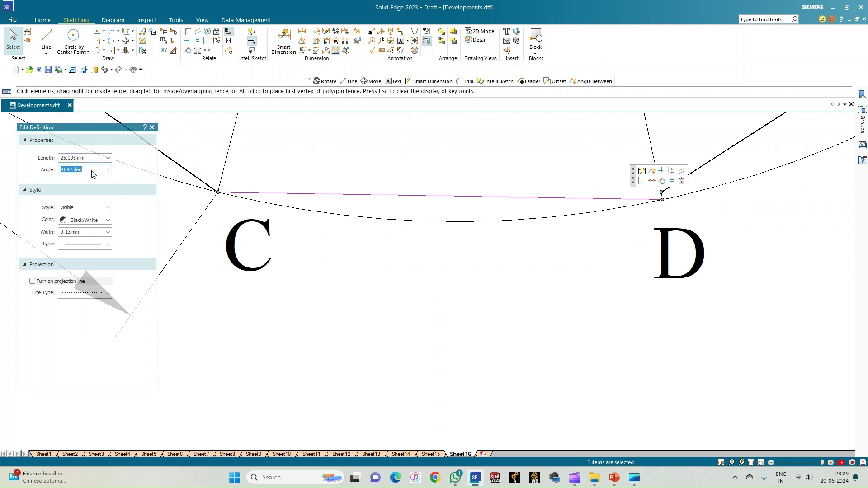
text(0)
key(Return)
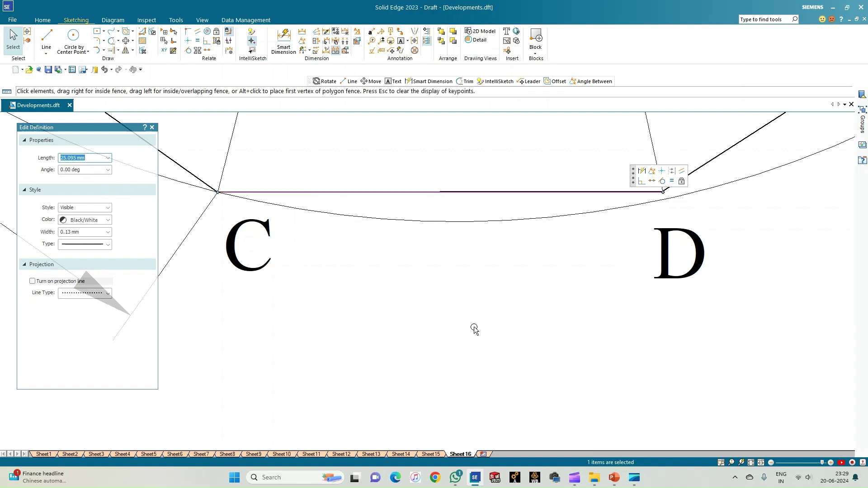
key(Escape)
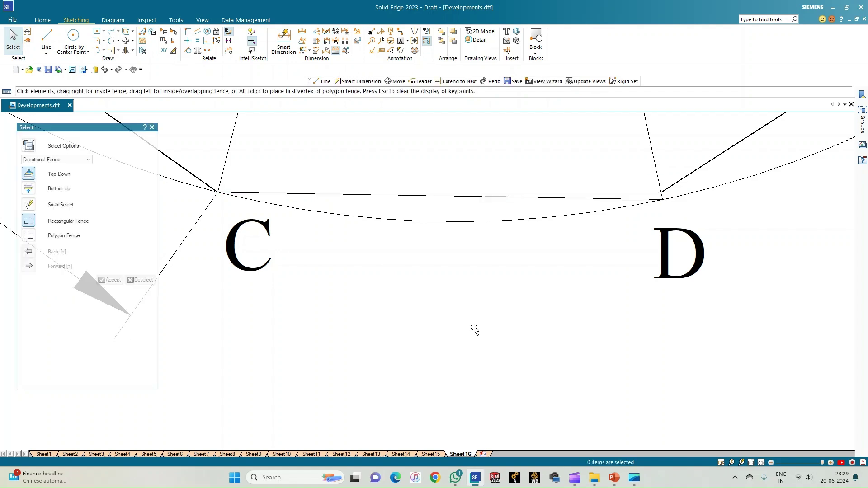
key(ctrl+z)
- Draw a 0.50 mm wide line from point 2 to corner C along slant edge OC
scroll(507, 322, down, 5)
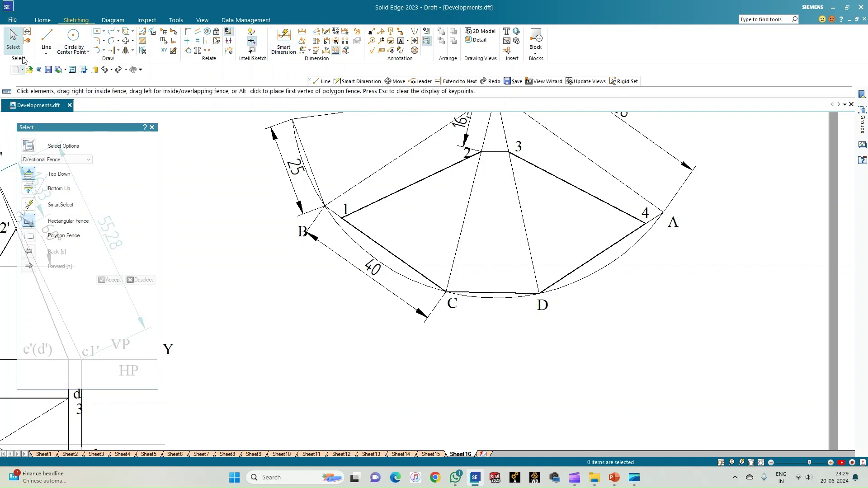
click(46, 39)
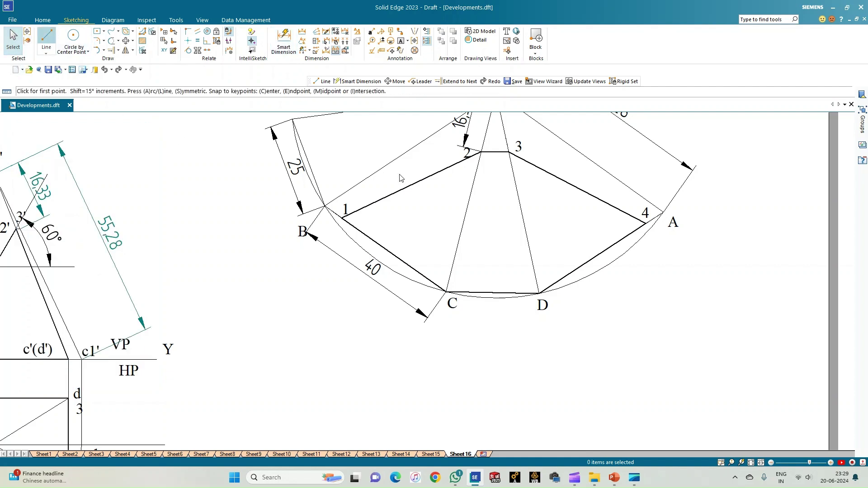
click(481, 152)
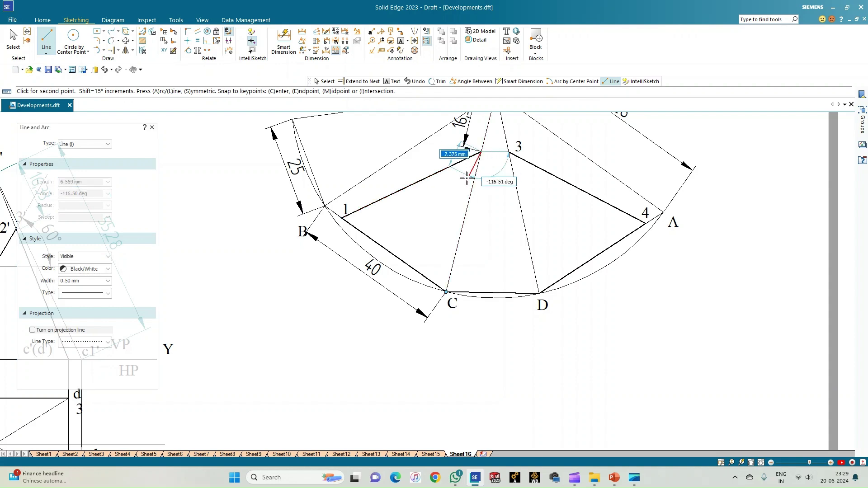
click(446, 292)
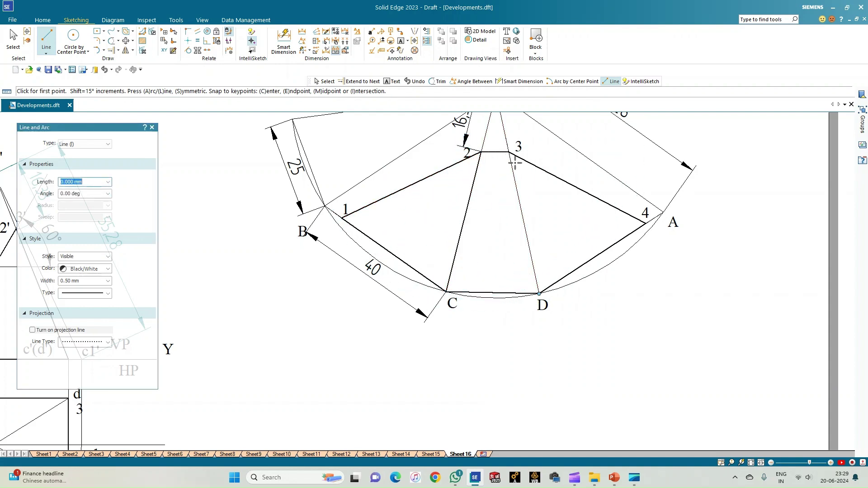
- Draw a 0.50 mm wide line from point 3 to corner D along slant edge OD of the development
click(510, 153)
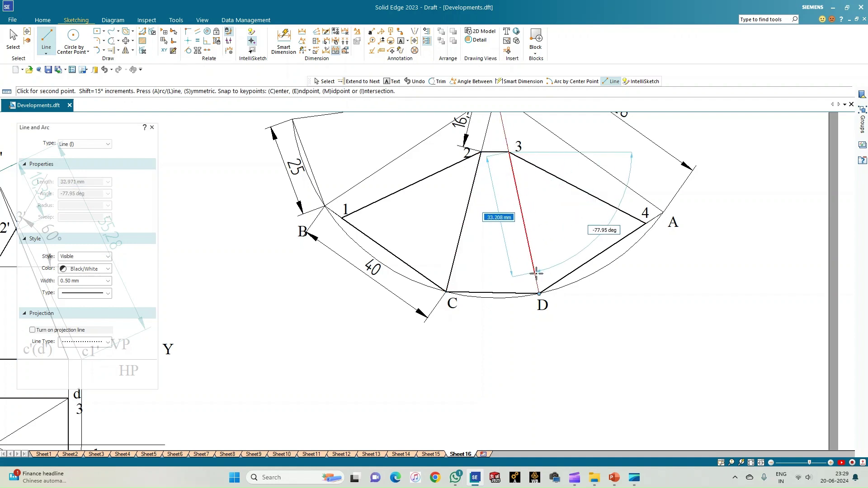
click(540, 293)
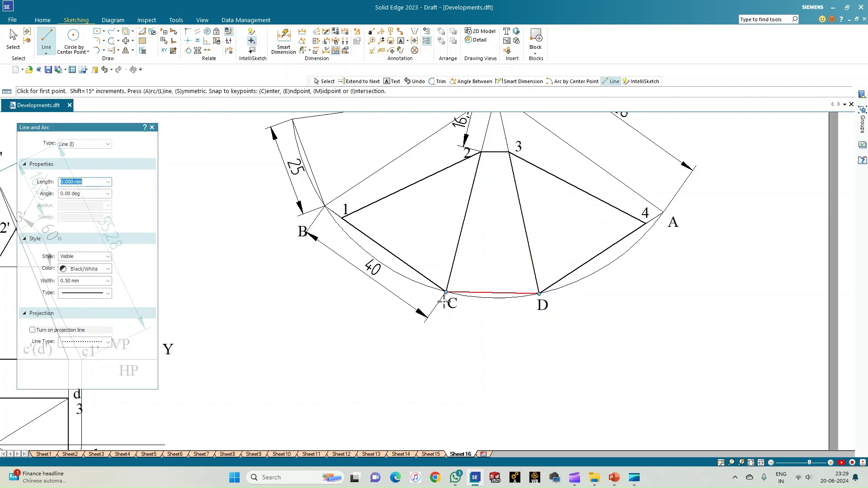
- Add the text "development" inside the truncated pattern, just above line CD between fold lines 2-C and 3-D
scroll(445, 300, down, 1)
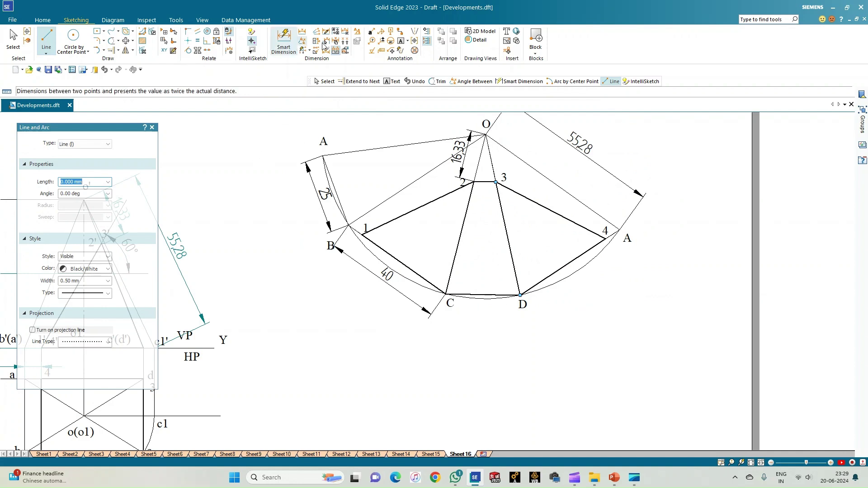
key(t)
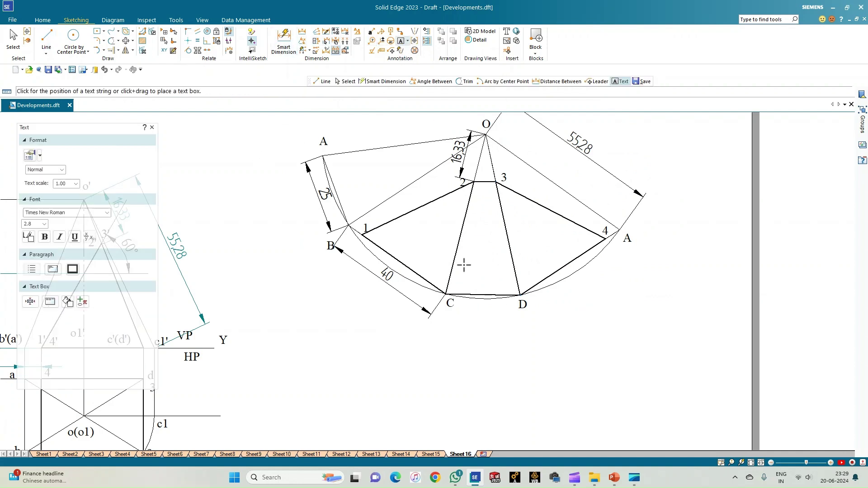
click(452, 278)
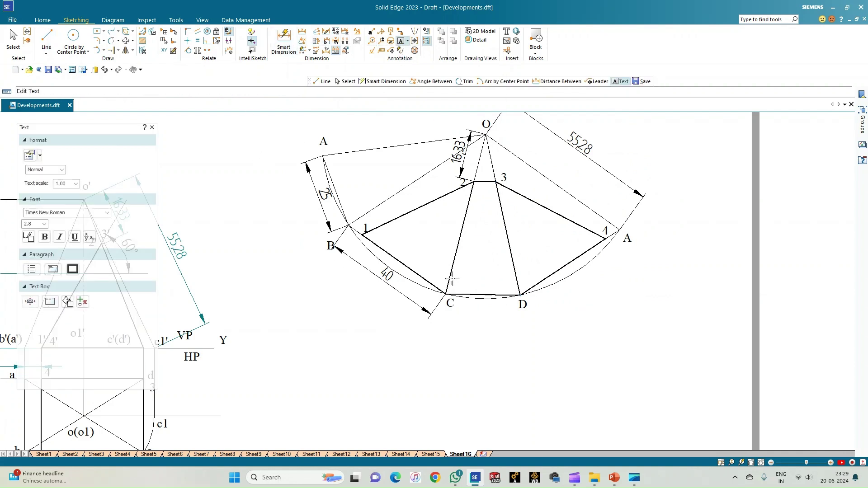
text(development)
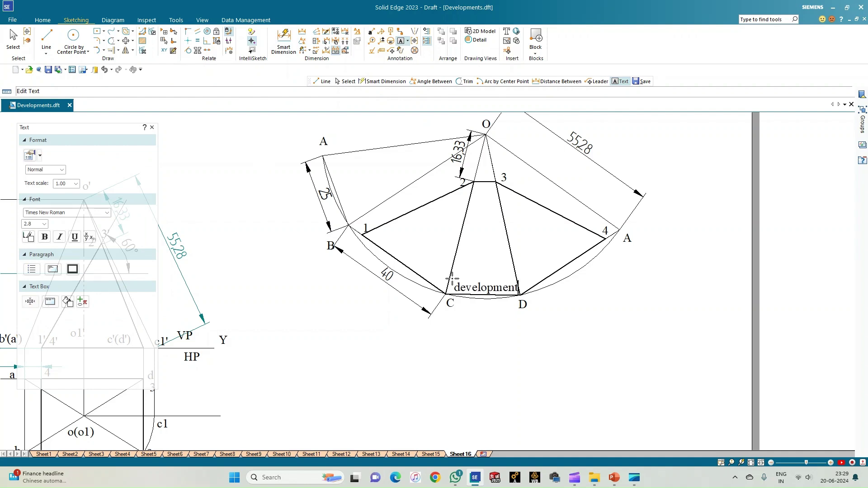
click(13, 40)
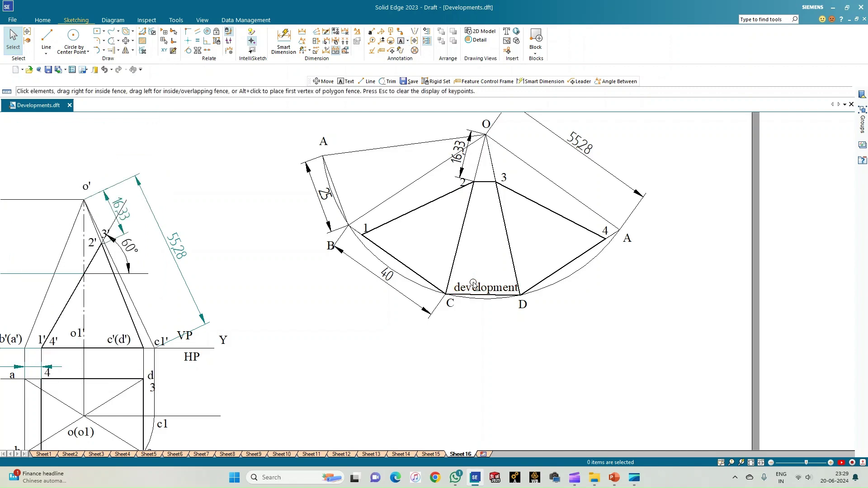
click(473, 283)
drag(474, 284, 469, 277)
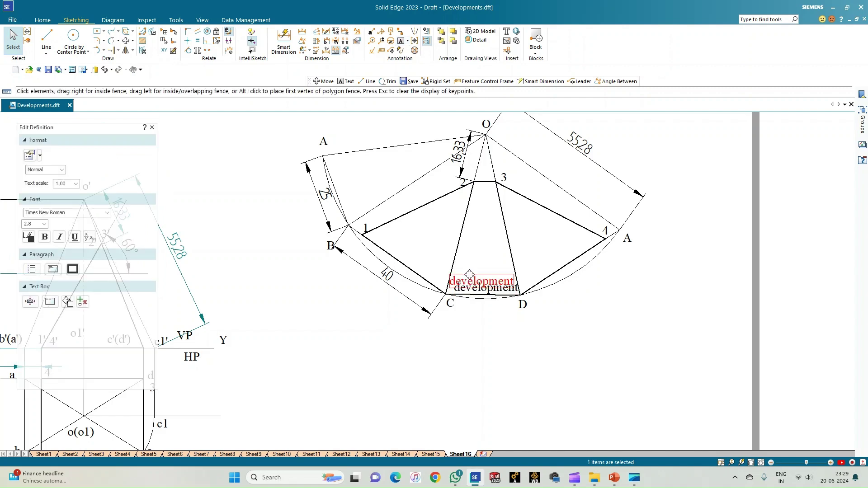
click(526, 267)
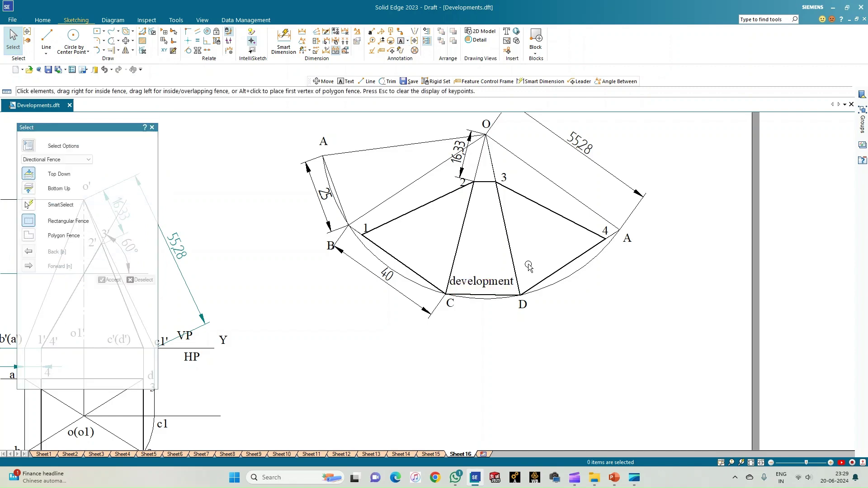
click(755, 462)
scroll(377, 366, up, 2)
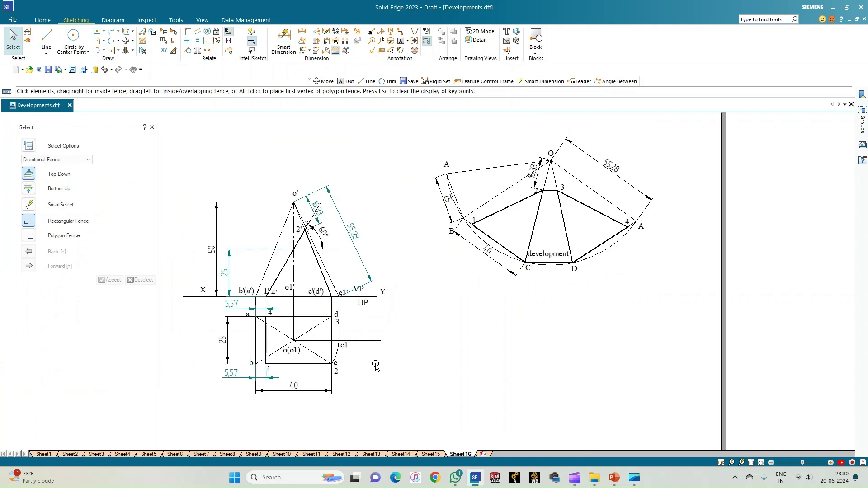
scroll(377, 366, up, 1)
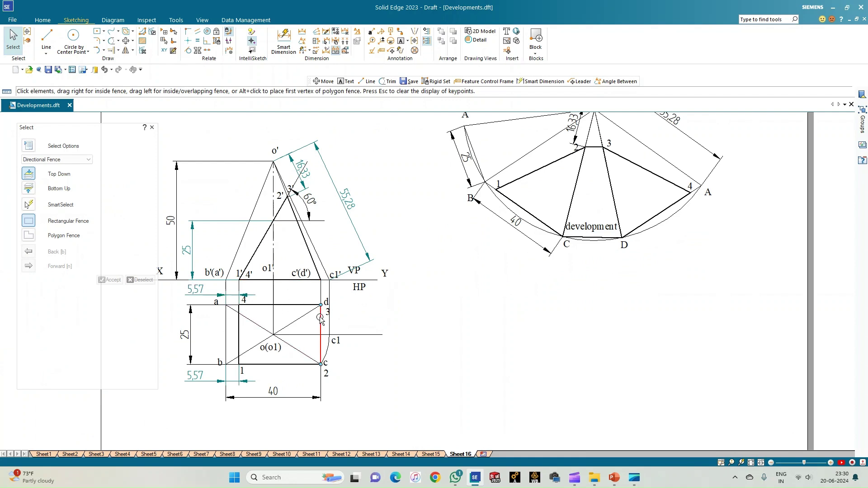
scroll(321, 318, down, 1)
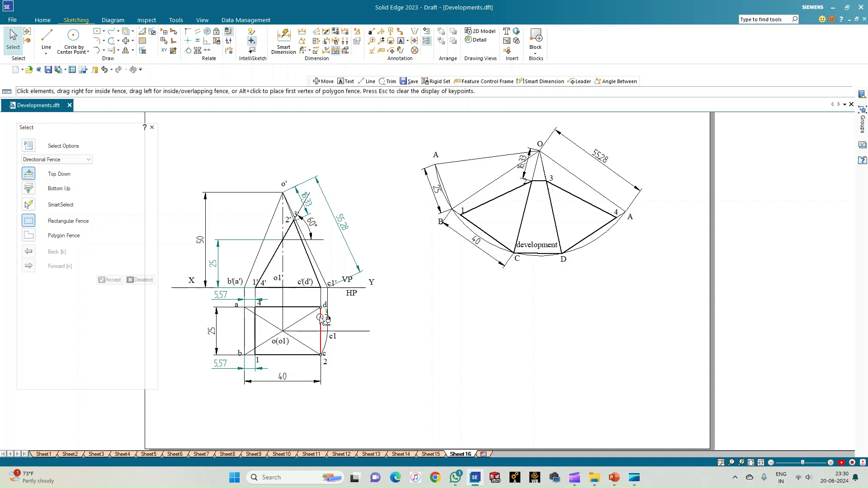